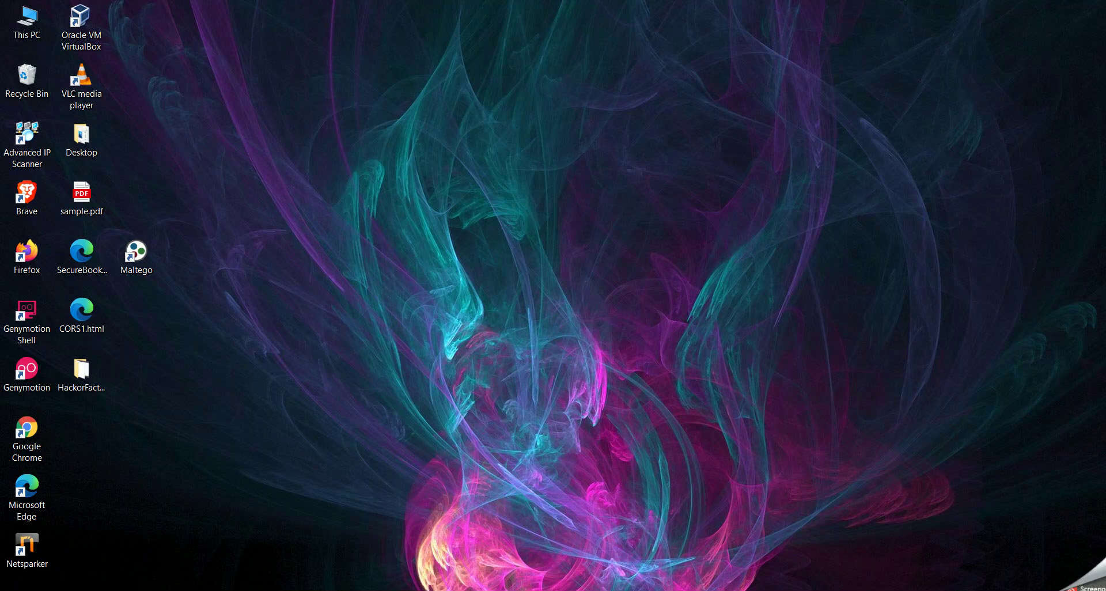
# Restore the 'Email Addresses Enumeration' note listing Maltego, Pipl / Spokeo and theharvester.
pyautogui.click(618, 567)
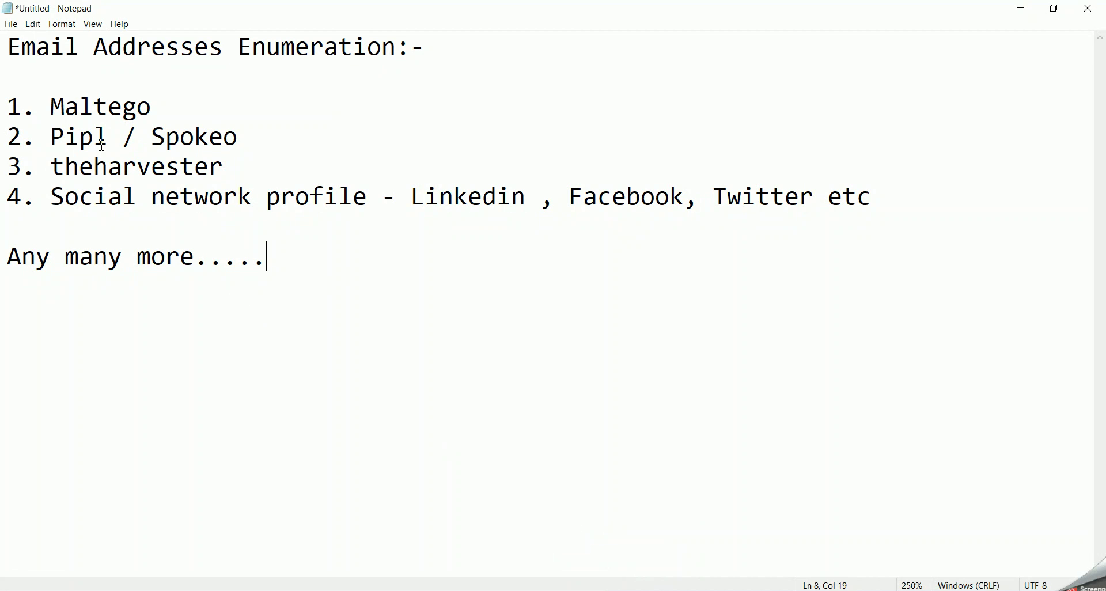
pyautogui.moveTo(28, 109); pyautogui.dragTo(122, 109)
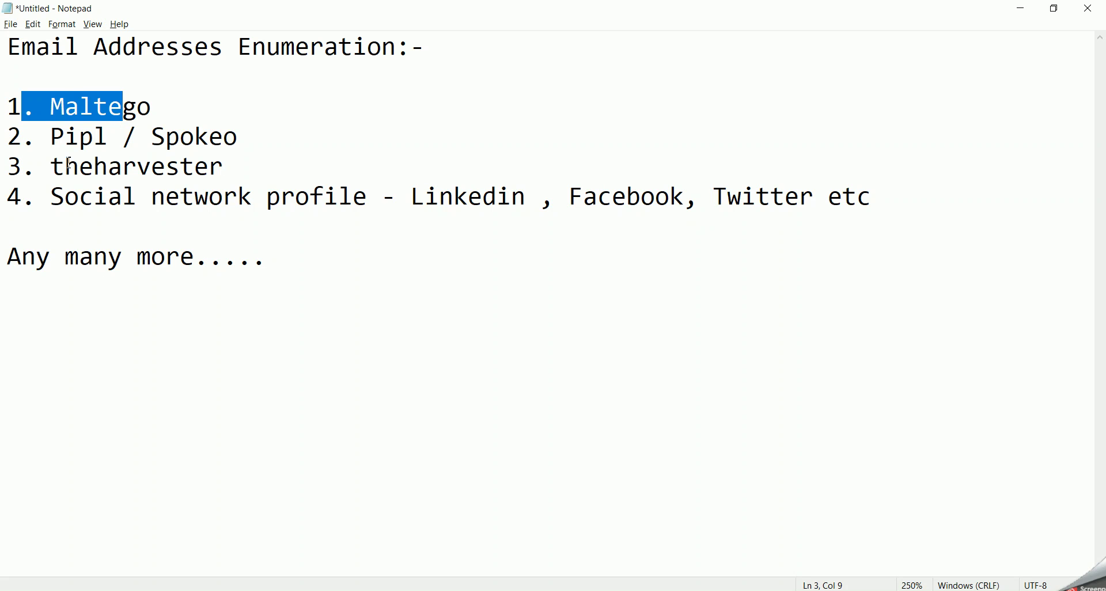
pyautogui.click(111, 141)
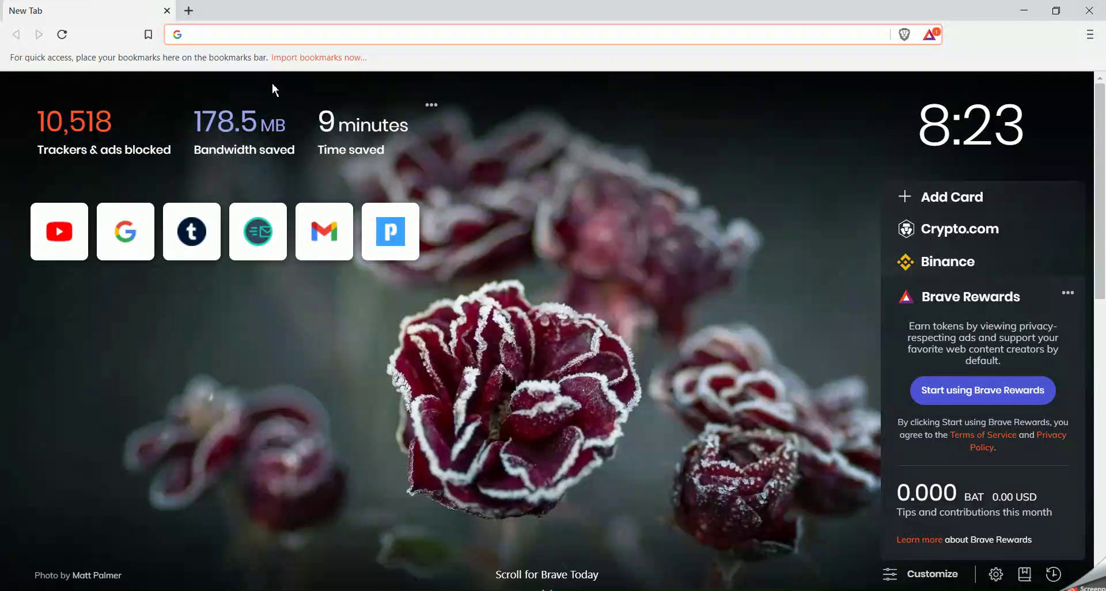
# Search Google for 'maltego download' from Brave's address bar, correcting the typo.
pyautogui.write('mal')
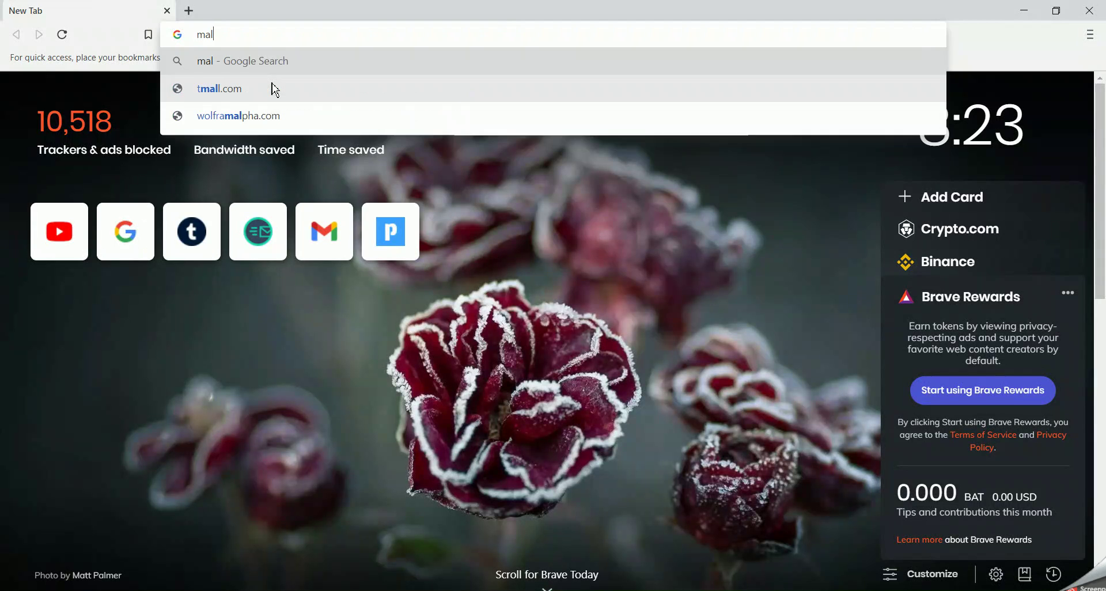
pyautogui.write('tego downla')
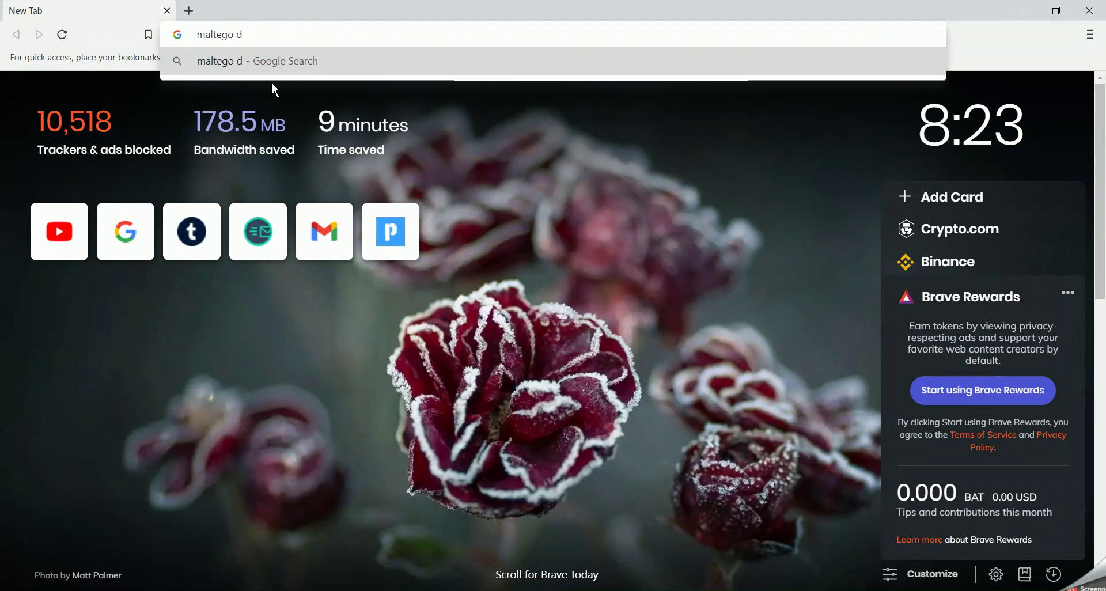
pyautogui.press('BackSpace')
pyautogui.write('oad')
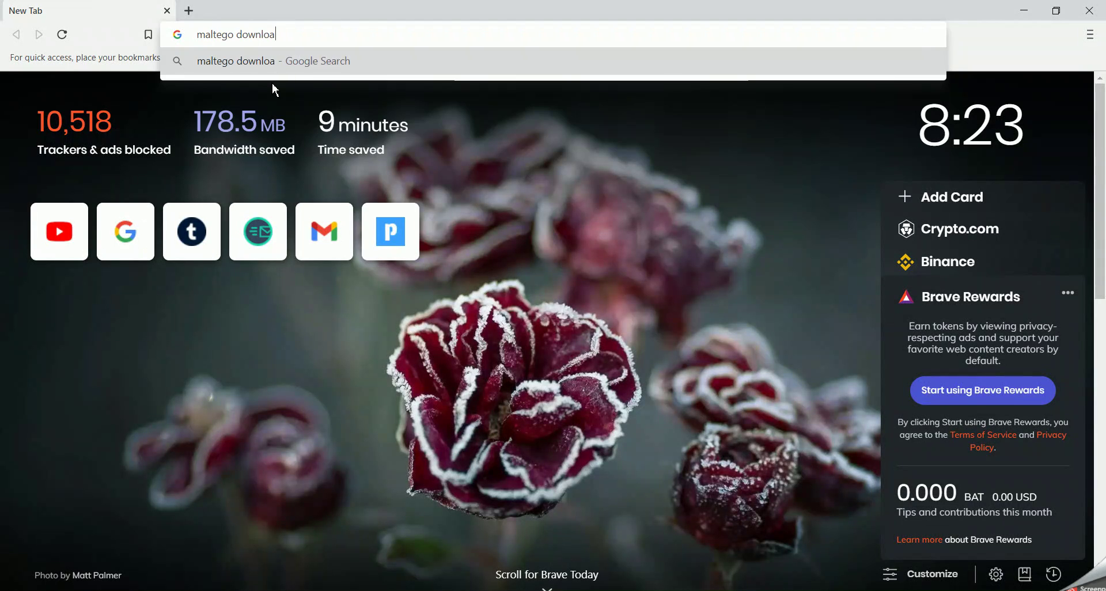
pyautogui.press('Return')
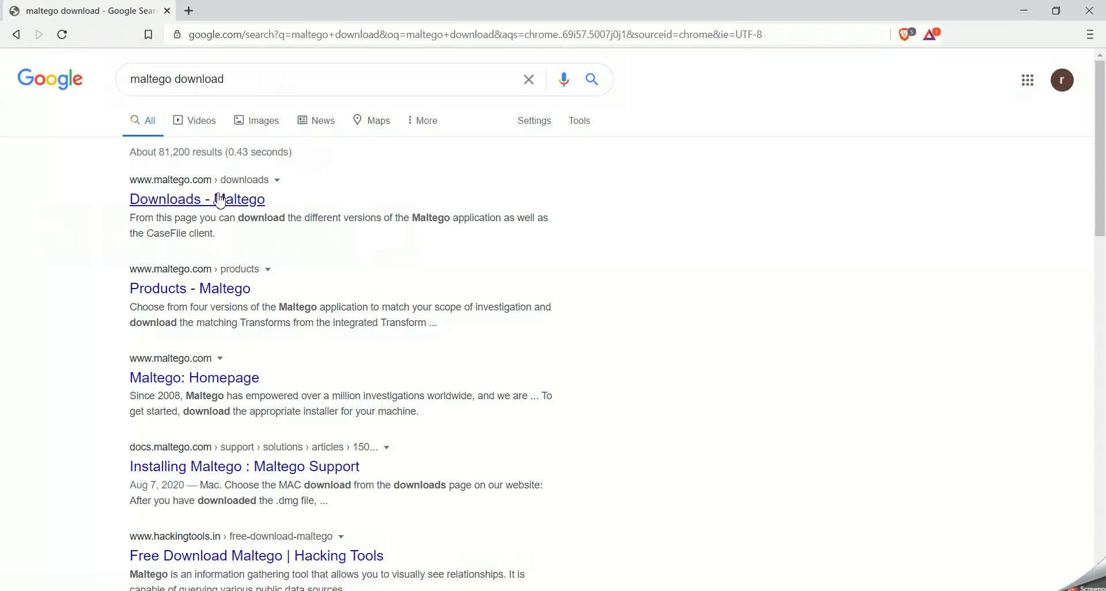
# Open 'Downloads - Maltego' and check the Windows file types, keeping .exe + Java (x64).
pyautogui.click(207, 206)
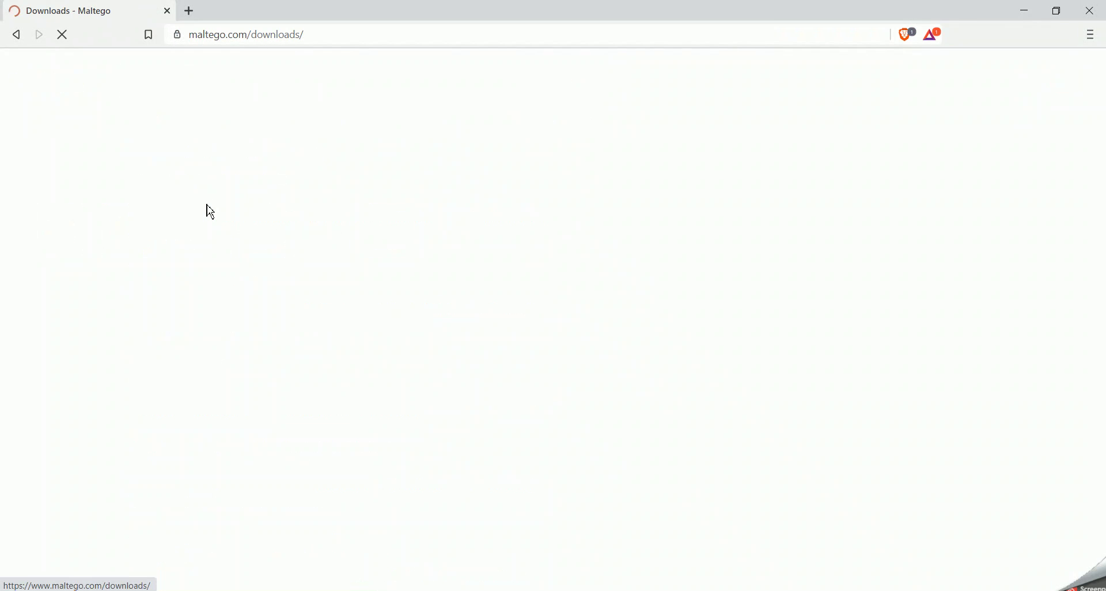
pyautogui.scroll(-5, 259, 375)
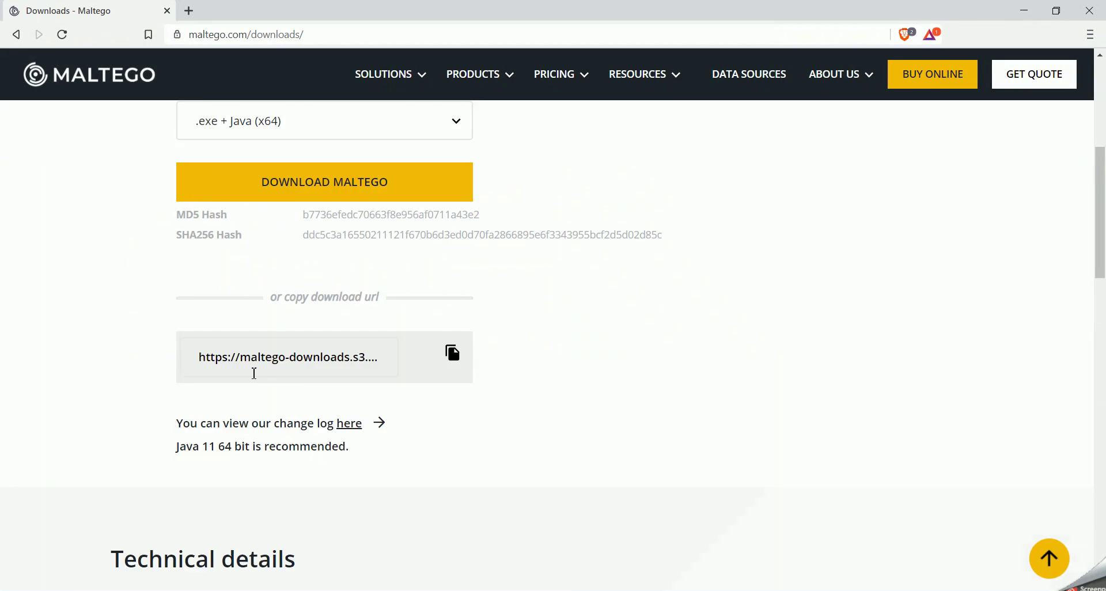
pyautogui.scroll(3, 254, 373)
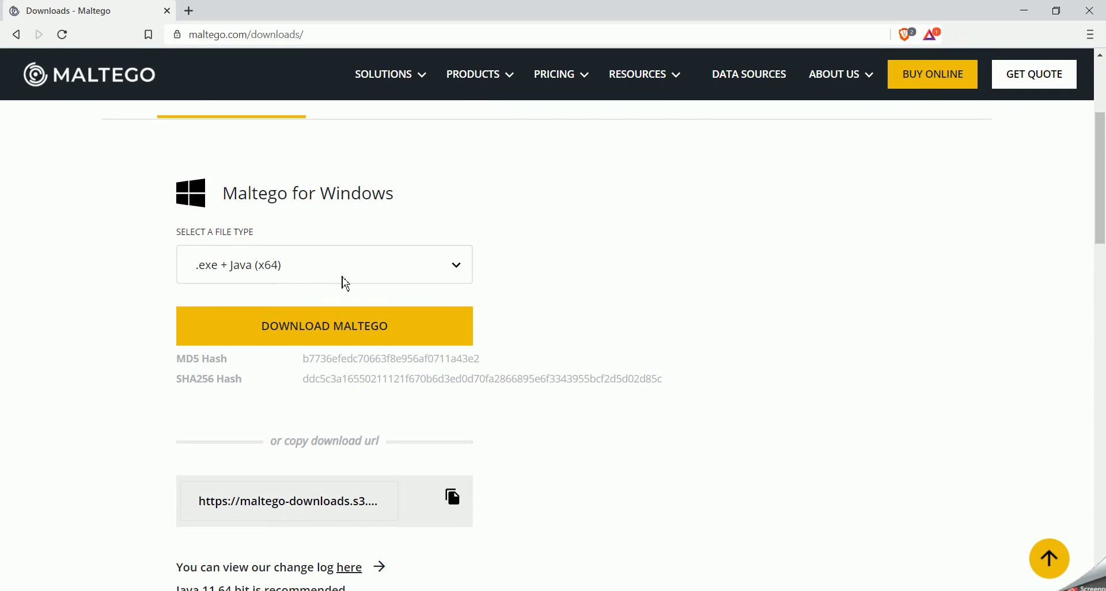
pyautogui.scroll(-4, 346, 283)
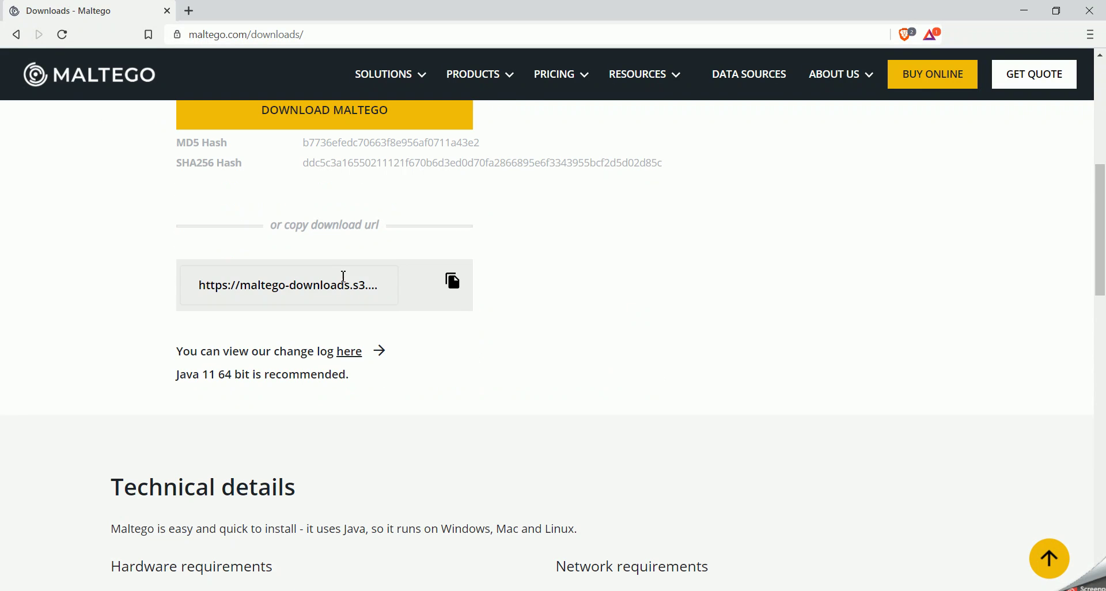
pyautogui.scroll(4, 311, 282)
pyautogui.click(357, 266)
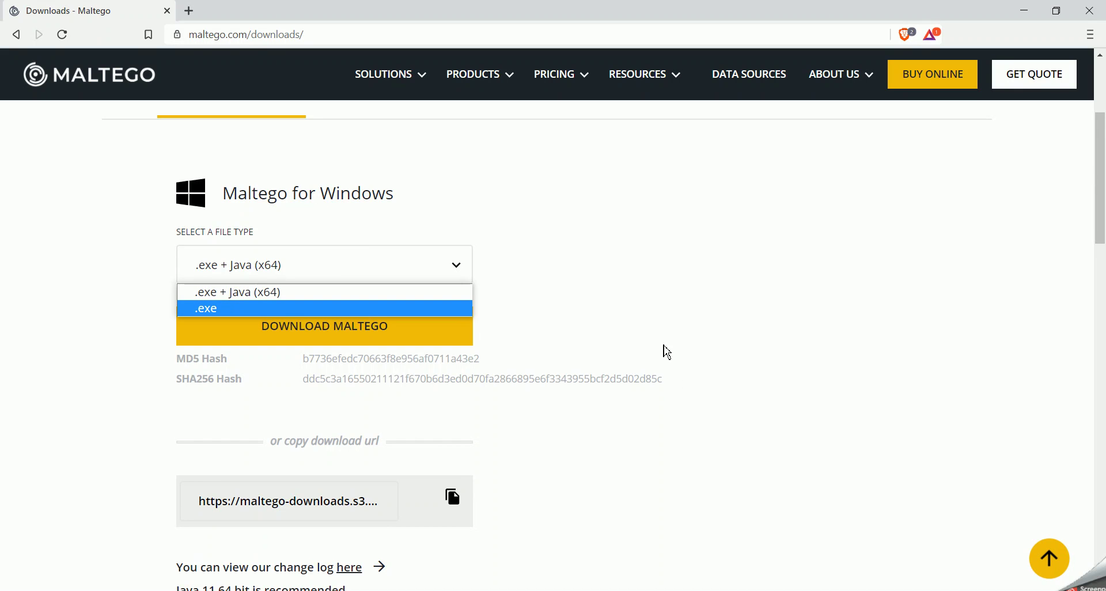
pyautogui.click(690, 328)
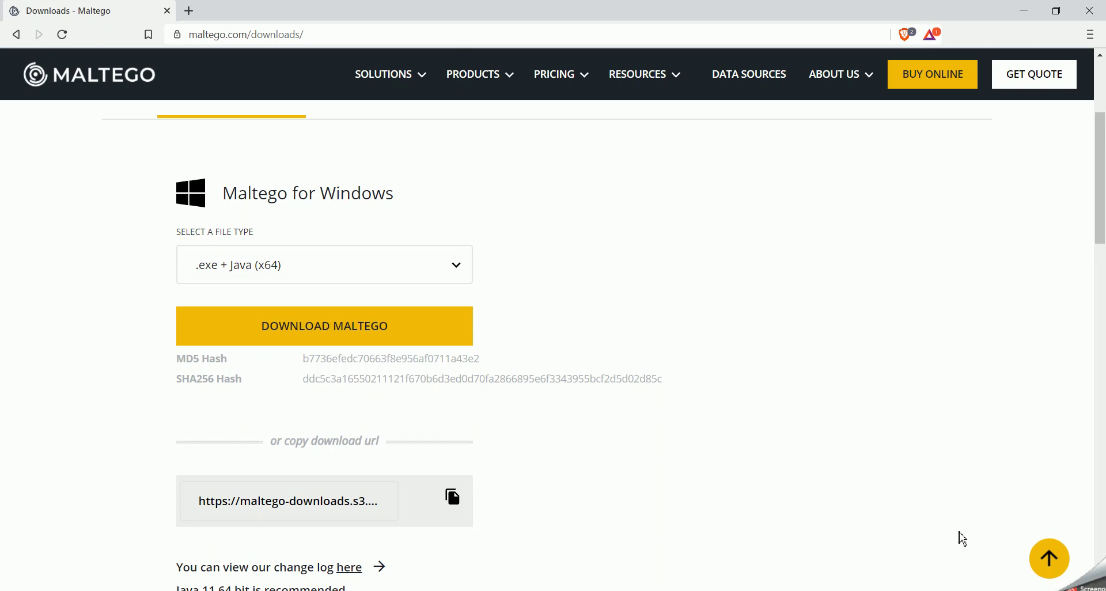
# Minimize Brave and Notepad, then refresh the desktop.
pyautogui.click(1031, 9)
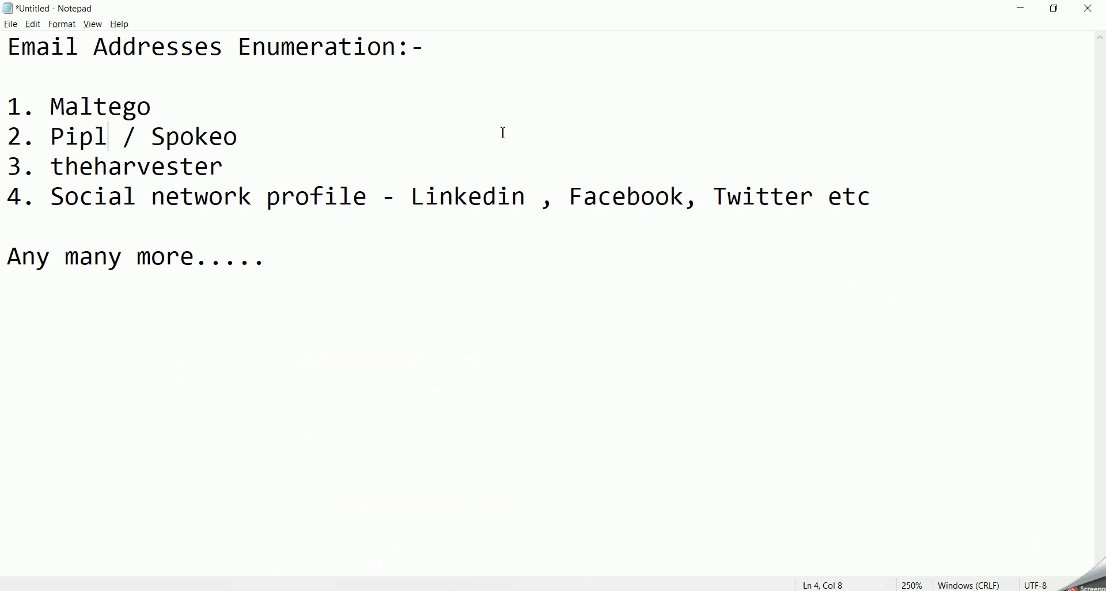
pyautogui.click(1021, 8)
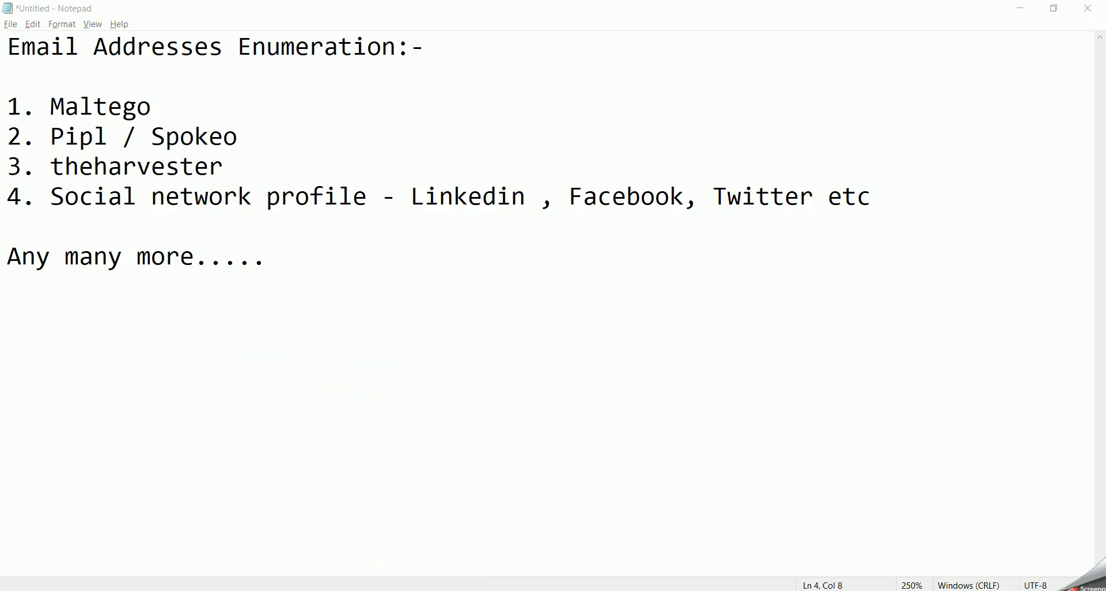
pyautogui.rightClick(394, 194)
pyautogui.click(430, 239)
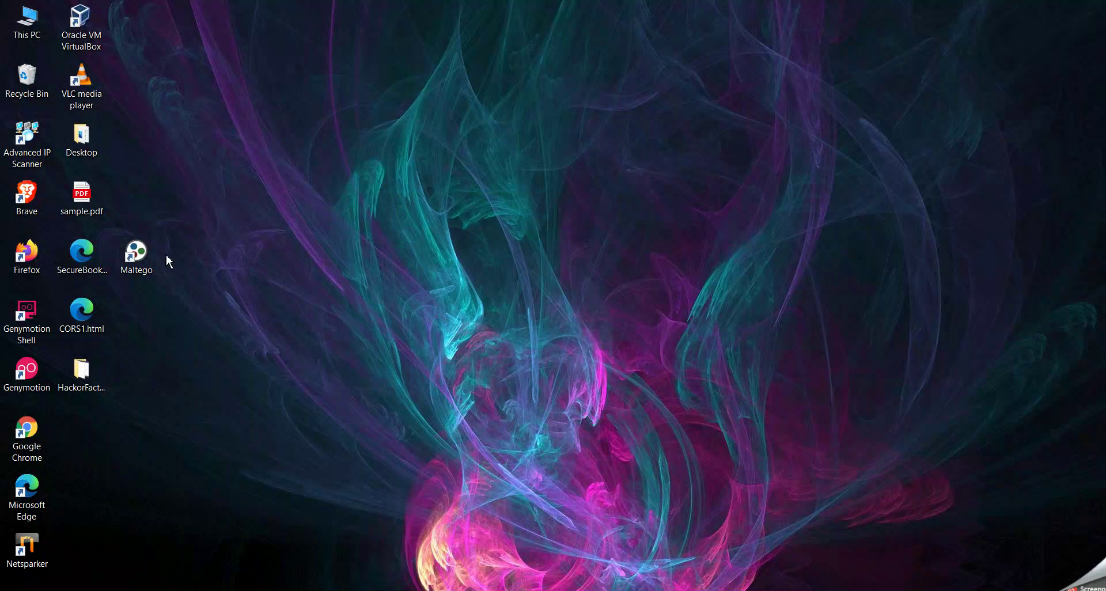
# Start Maltego from its desktop shortcut.
pyautogui.doubleClick(157, 255)
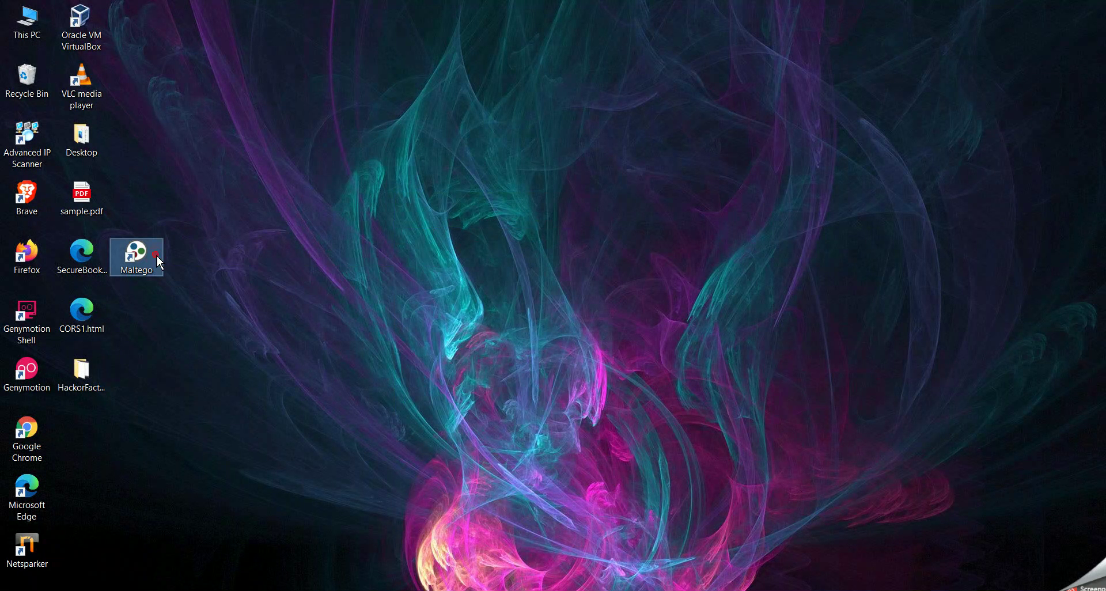
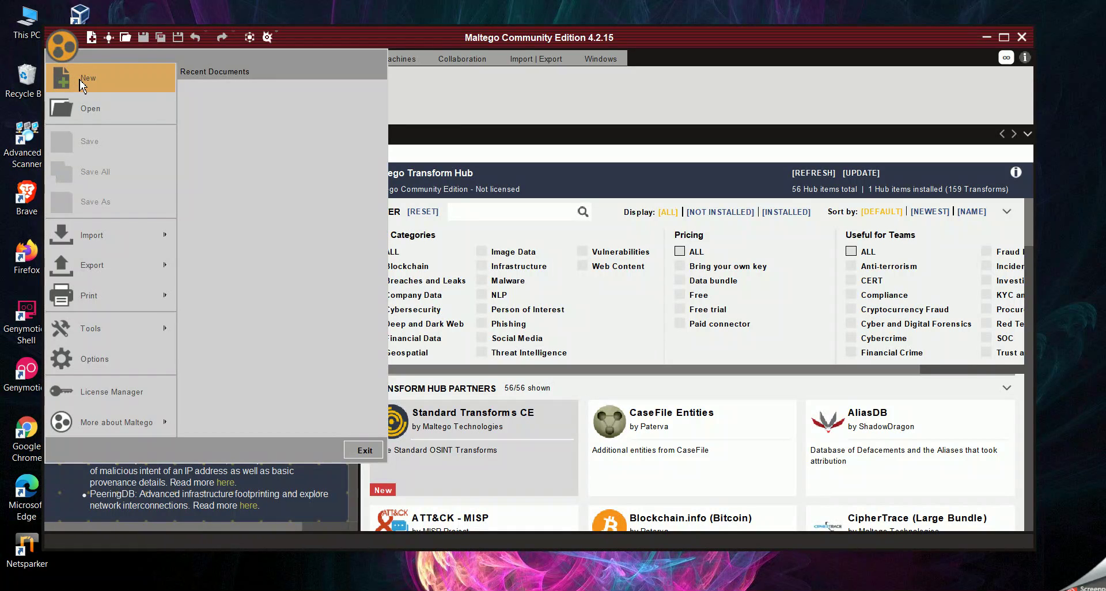
# Create New Graph (1) and browse the Entity Palette's categories.
pyautogui.click(85, 84)
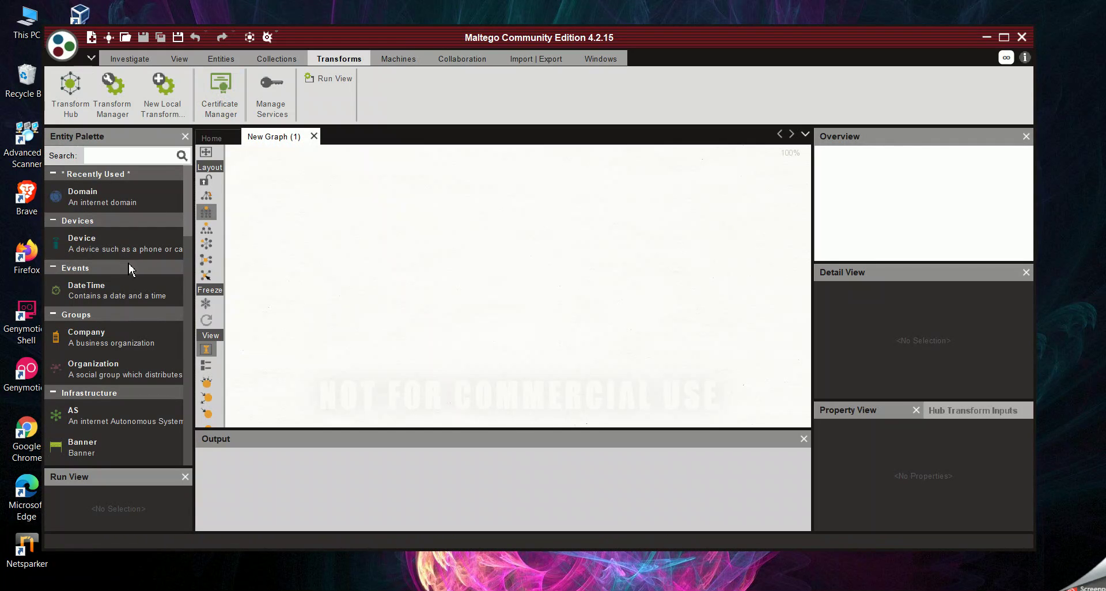
pyautogui.scroll(-3, 104, 219)
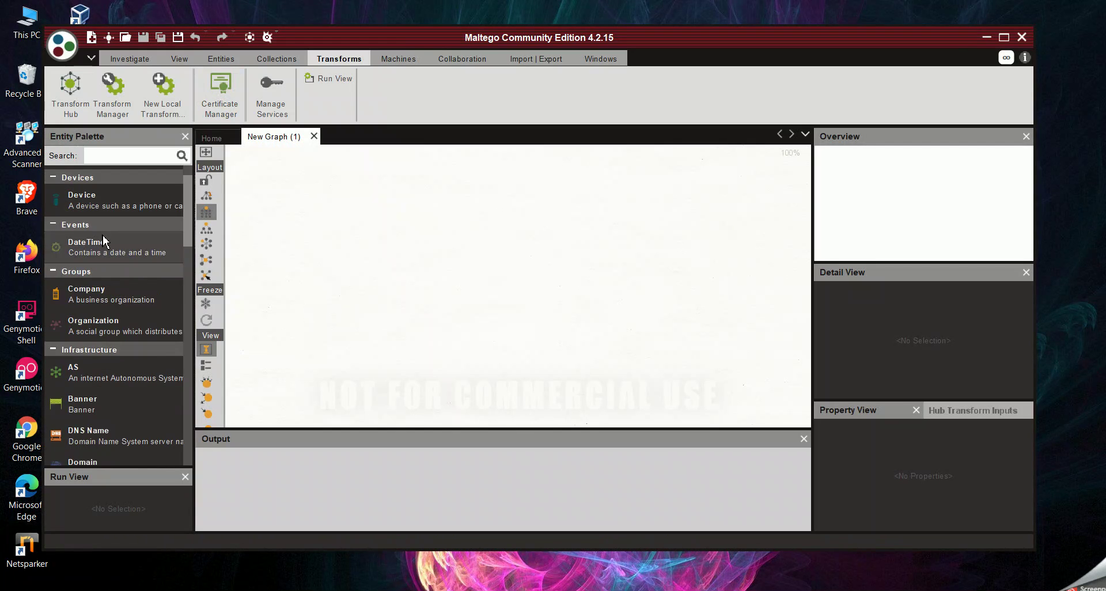
pyautogui.scroll(2, 123, 225)
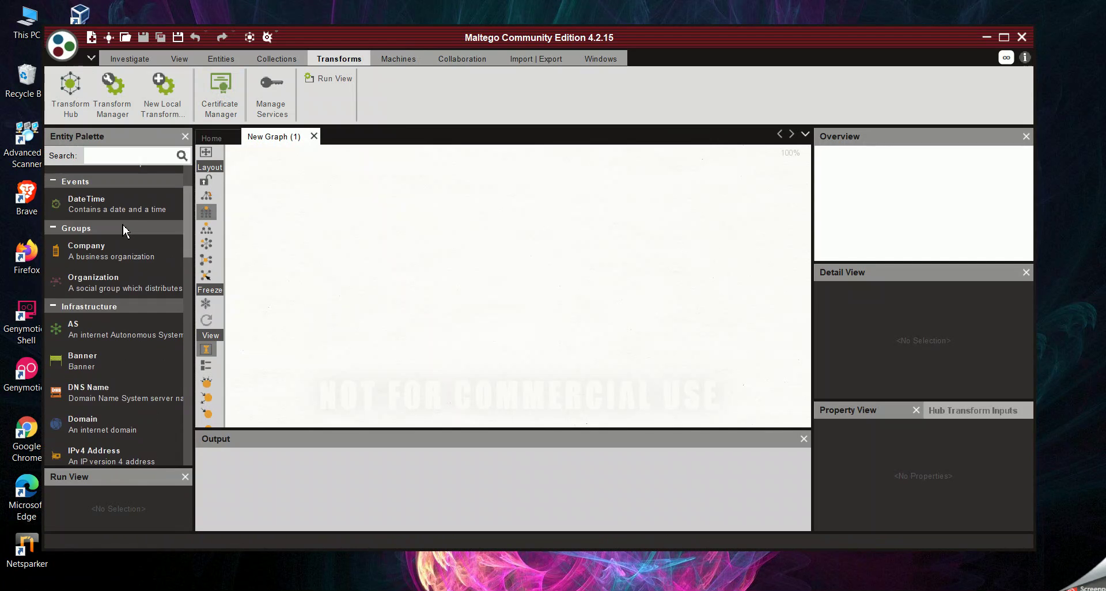
pyautogui.scroll(-2, 123, 225)
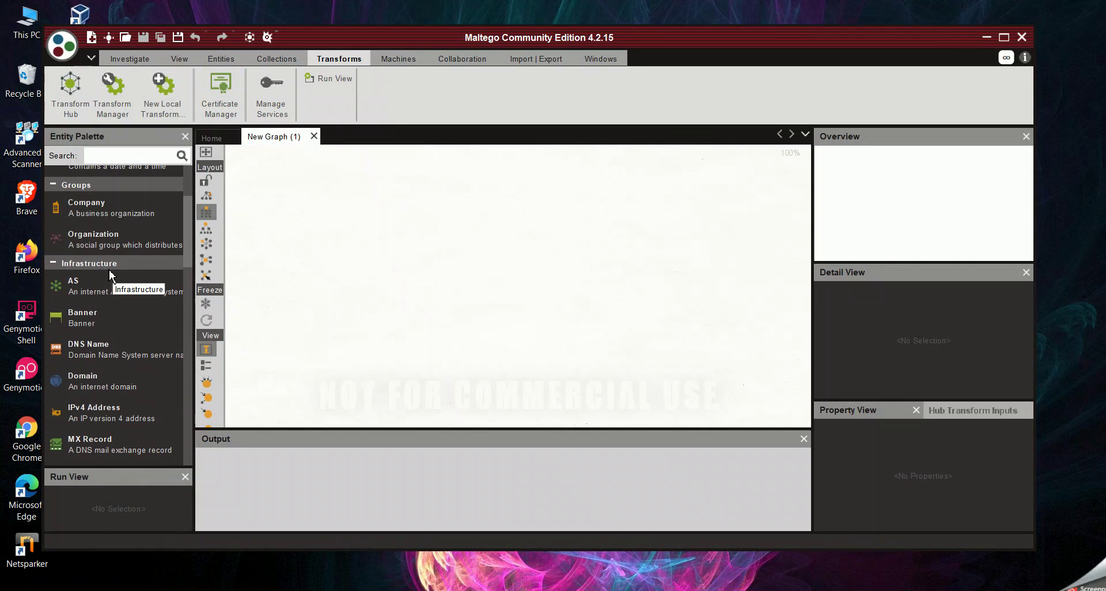
pyautogui.scroll(-1, 107, 270)
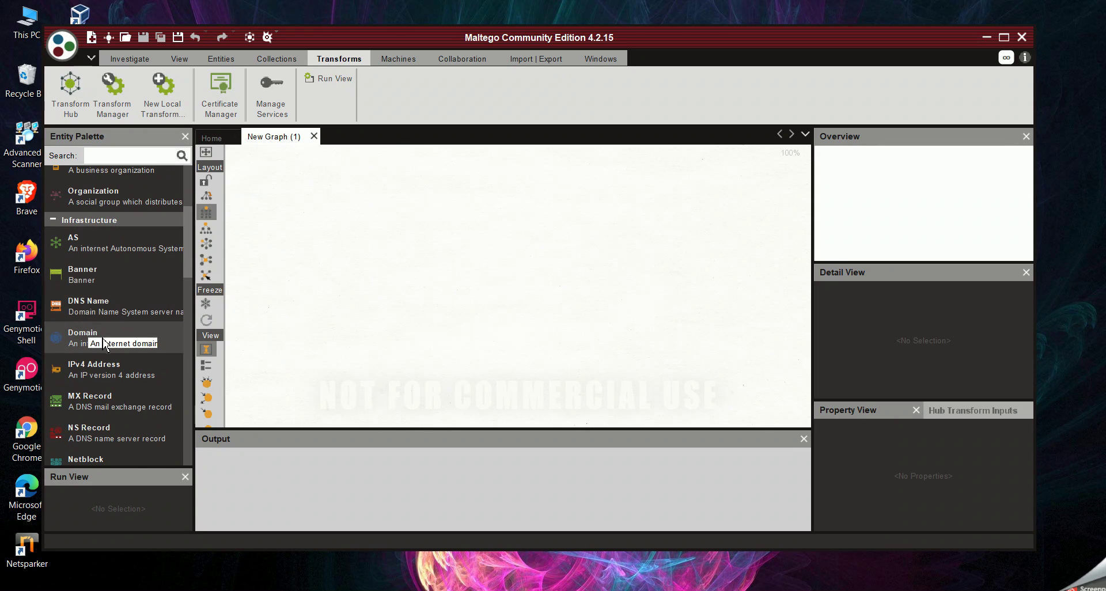
pyautogui.scroll(-1, 105, 344)
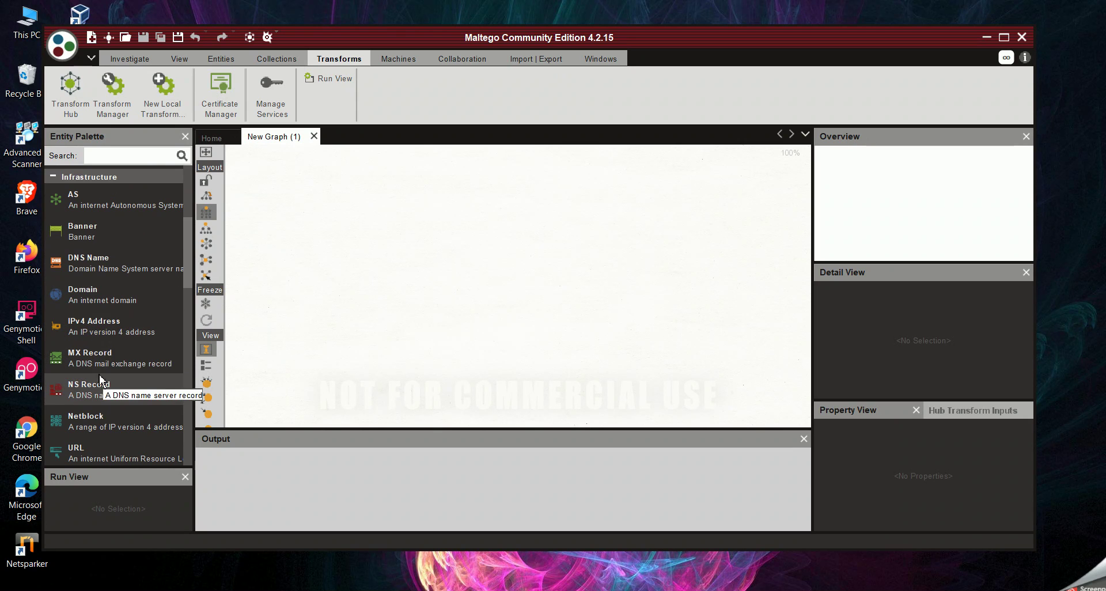
pyautogui.scroll(-2, 112, 354)
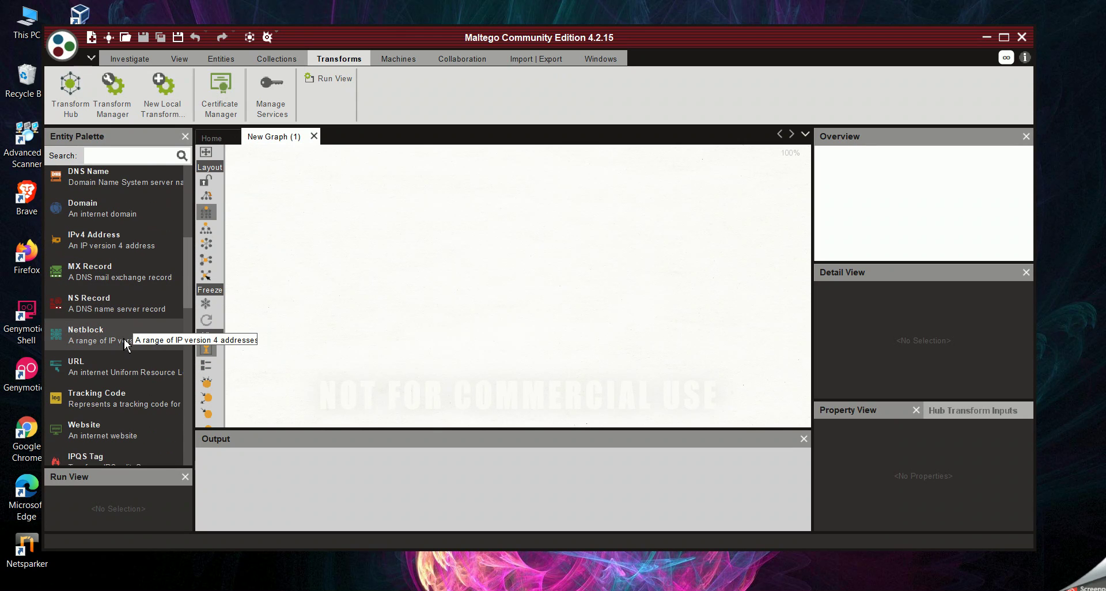
pyautogui.scroll(-2, 124, 346)
pyautogui.scroll(-3, 123, 374)
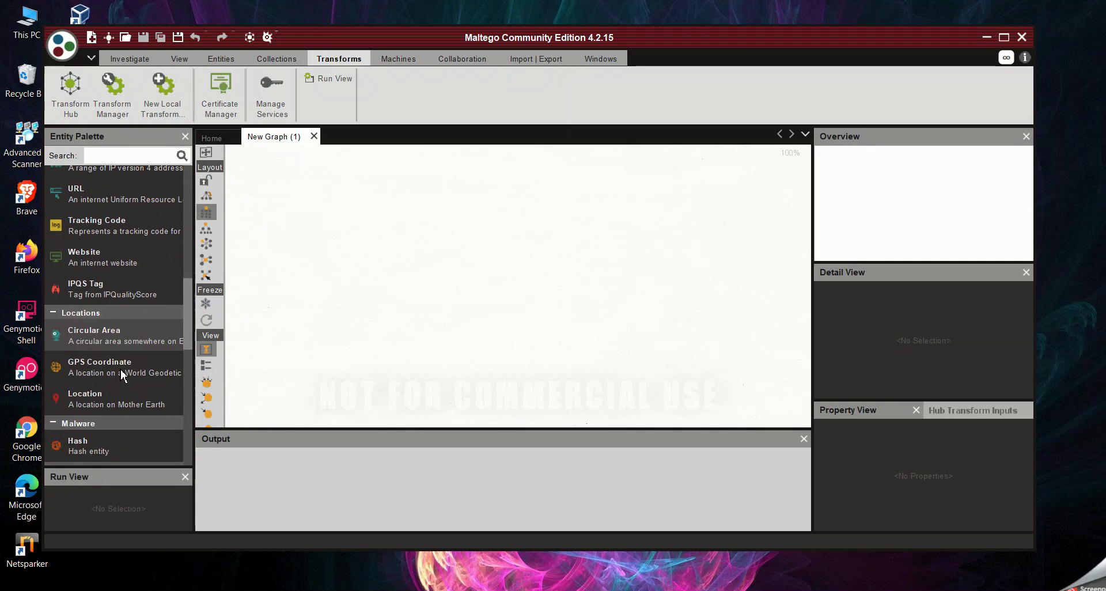
pyautogui.scroll(-1, 112, 358)
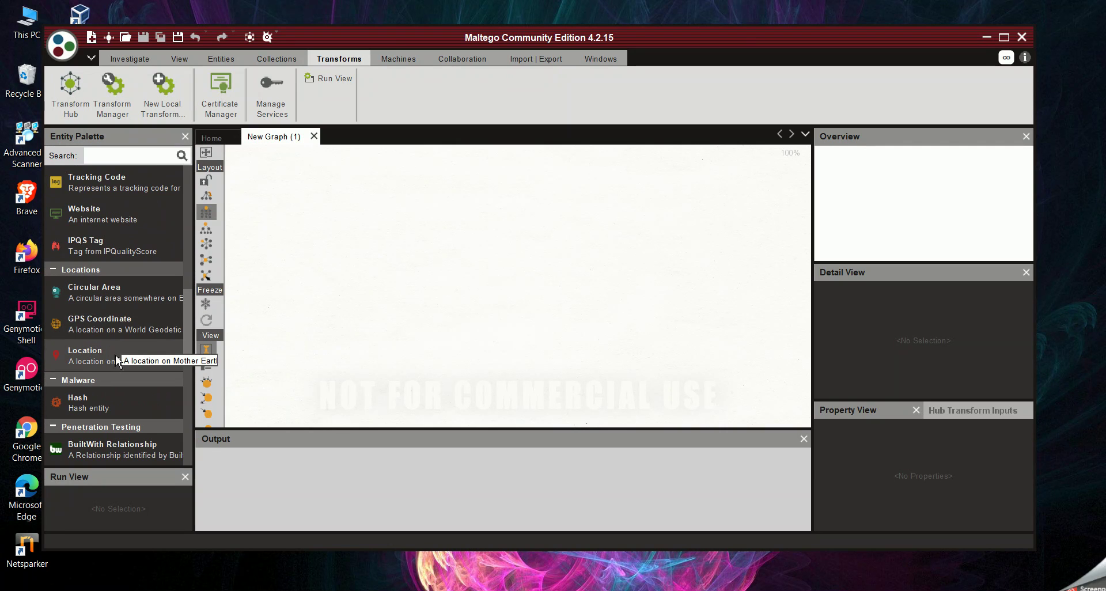
pyautogui.scroll(-4, 119, 345)
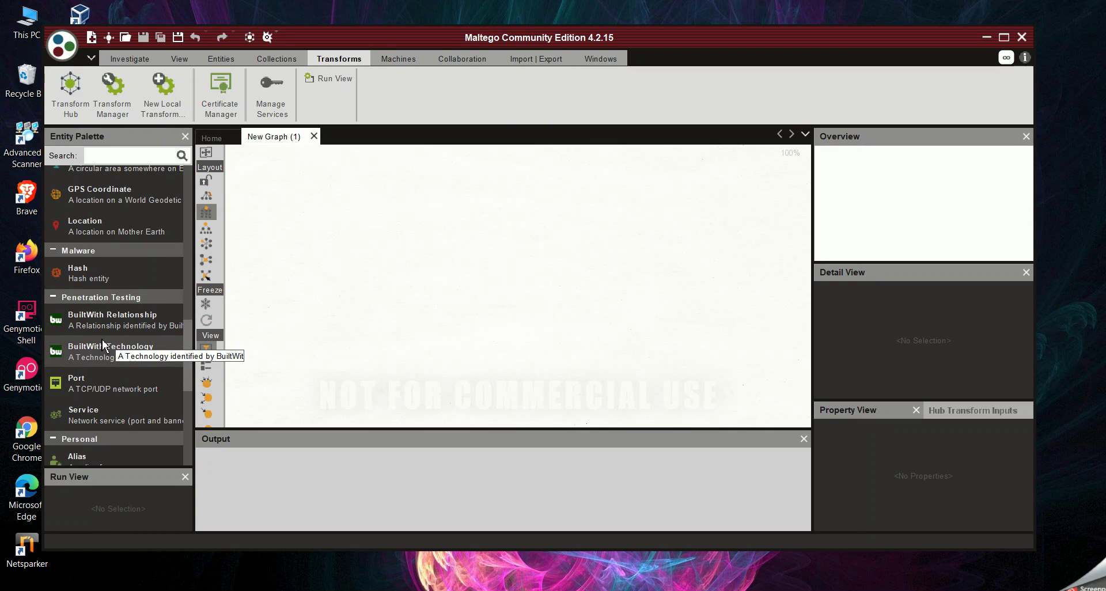
pyautogui.scroll(-3, 101, 357)
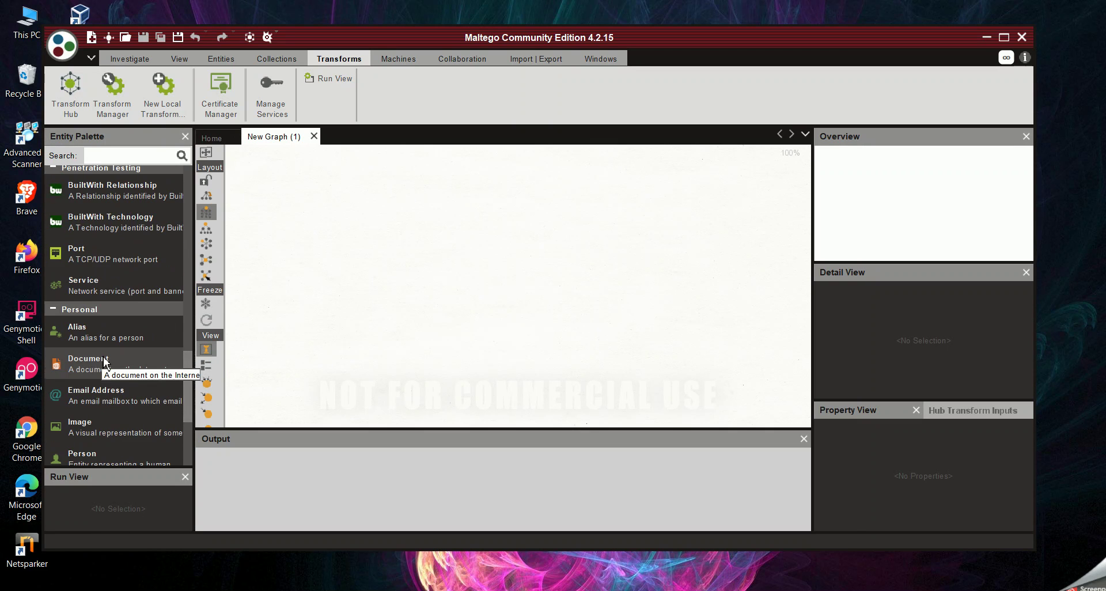
pyautogui.scroll(-1, 99, 362)
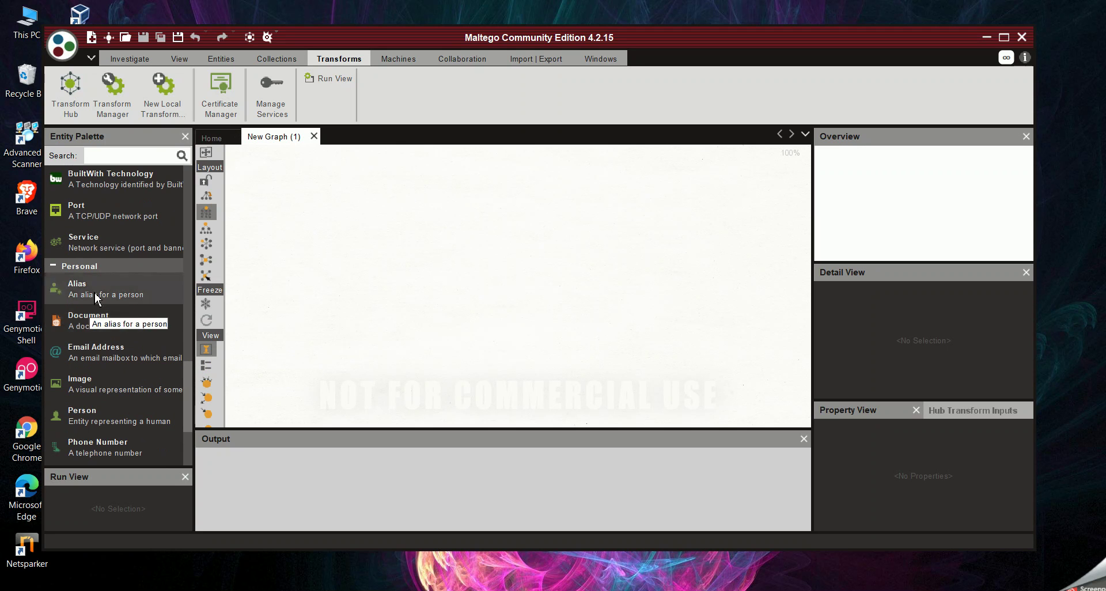
pyautogui.scroll(-1, 117, 362)
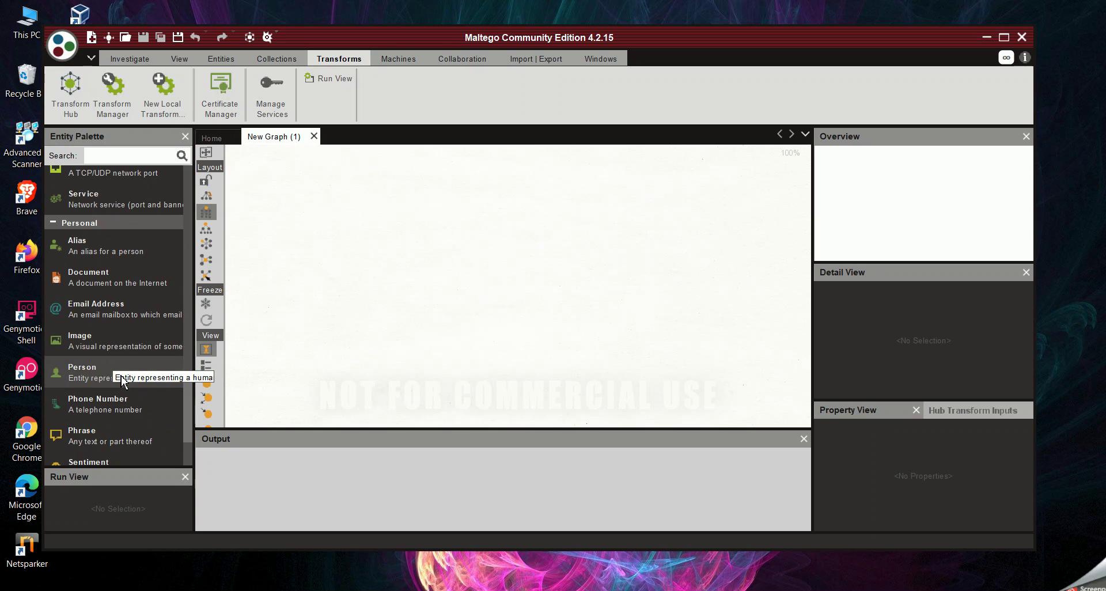
pyautogui.scroll(-1, 108, 403)
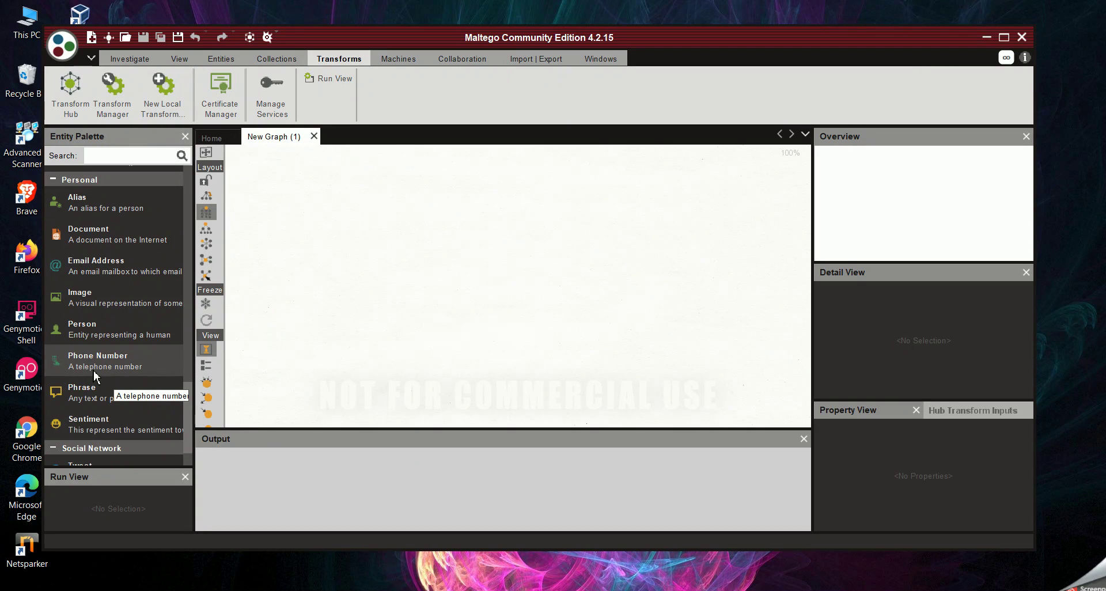
# Place a Domain entity (paterva.com) from the palette onto the canvas.
pyautogui.scroll(7, 93, 371)
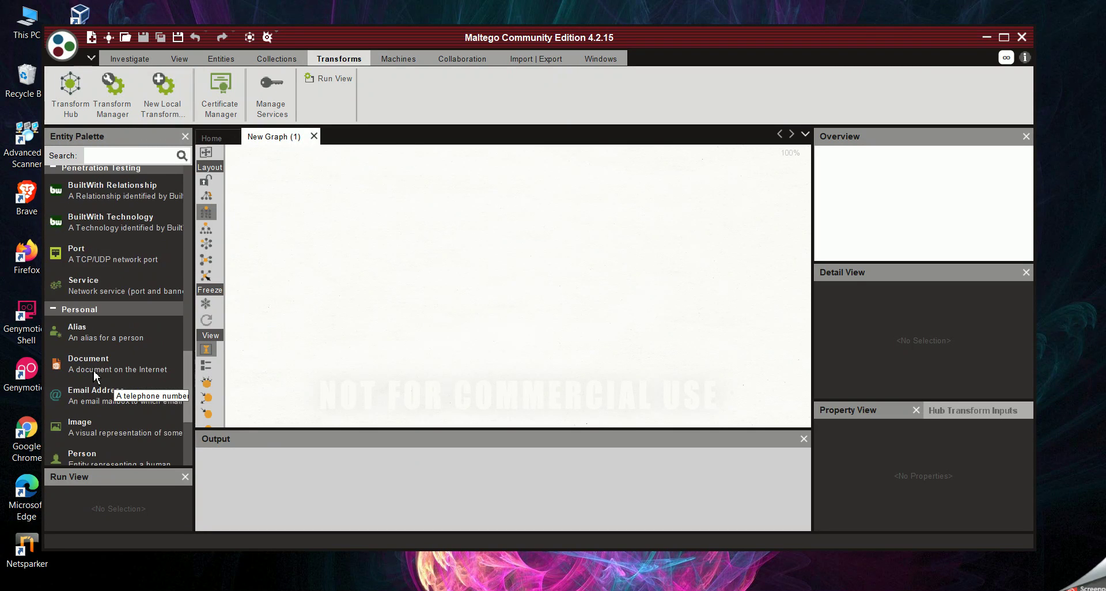
pyautogui.scroll(3, 106, 345)
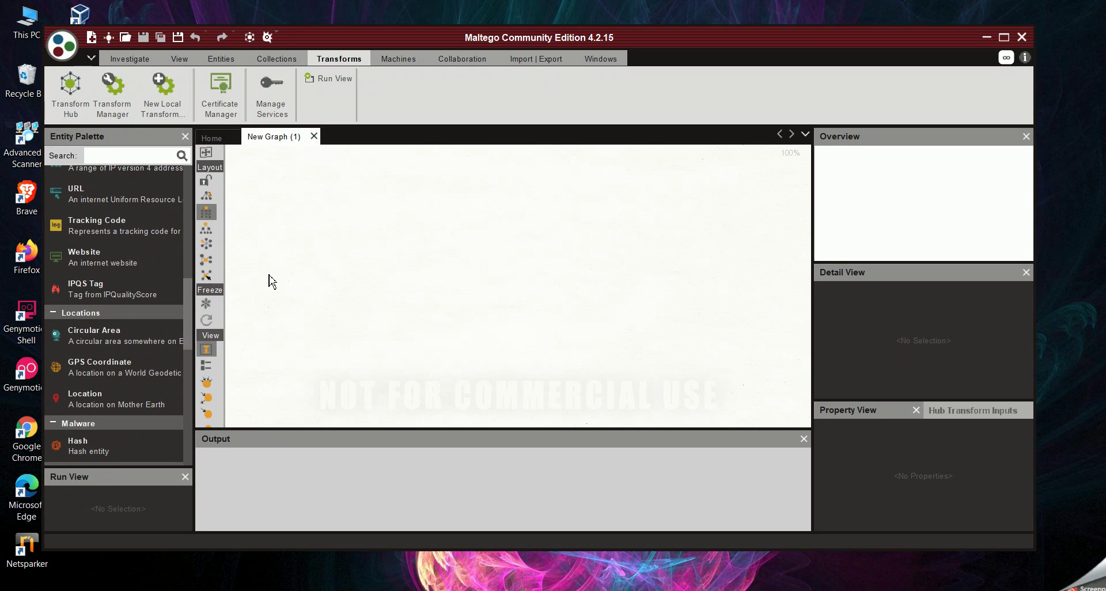
pyautogui.scroll(3, 265, 250)
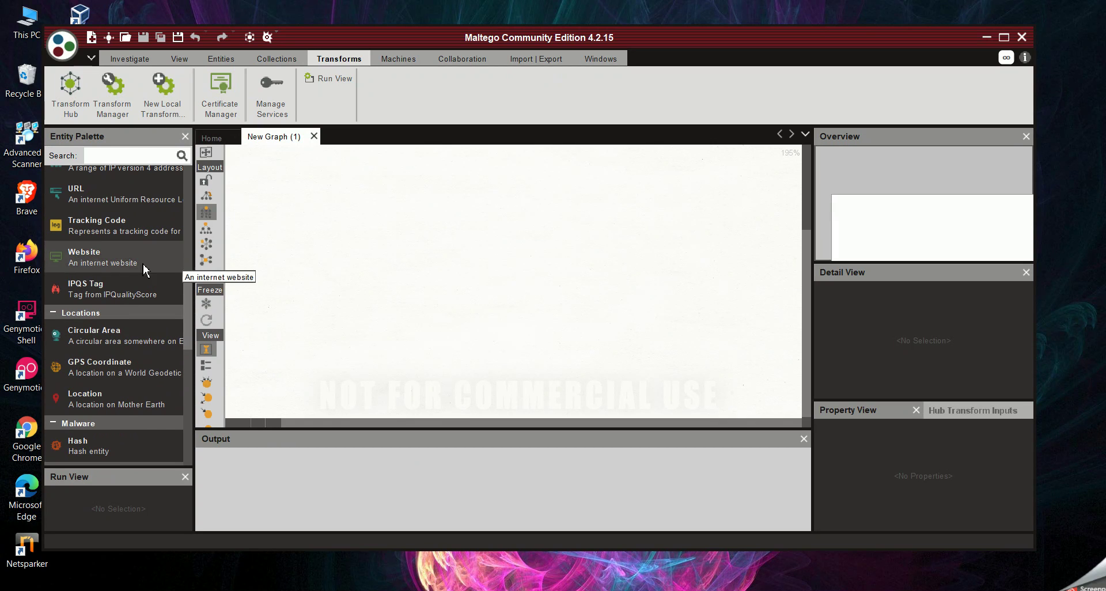
pyautogui.scroll(4, 127, 259)
pyautogui.moveTo(99, 217); pyautogui.dragTo(391, 242)
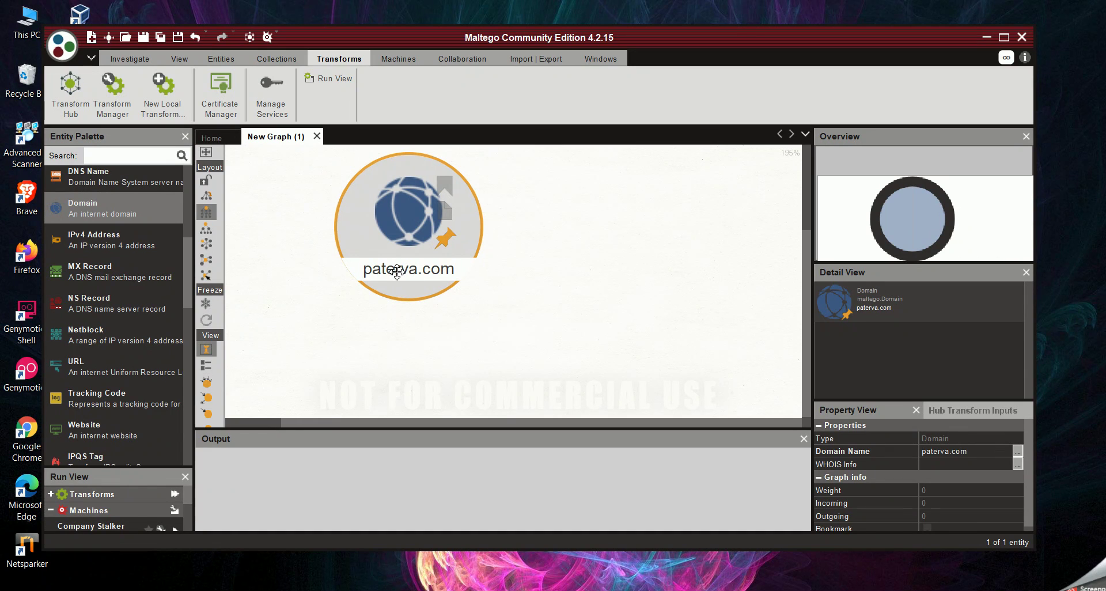
# Rename the Domain entity from paterva.com to google.com.
pyautogui.doubleClick(398, 270)
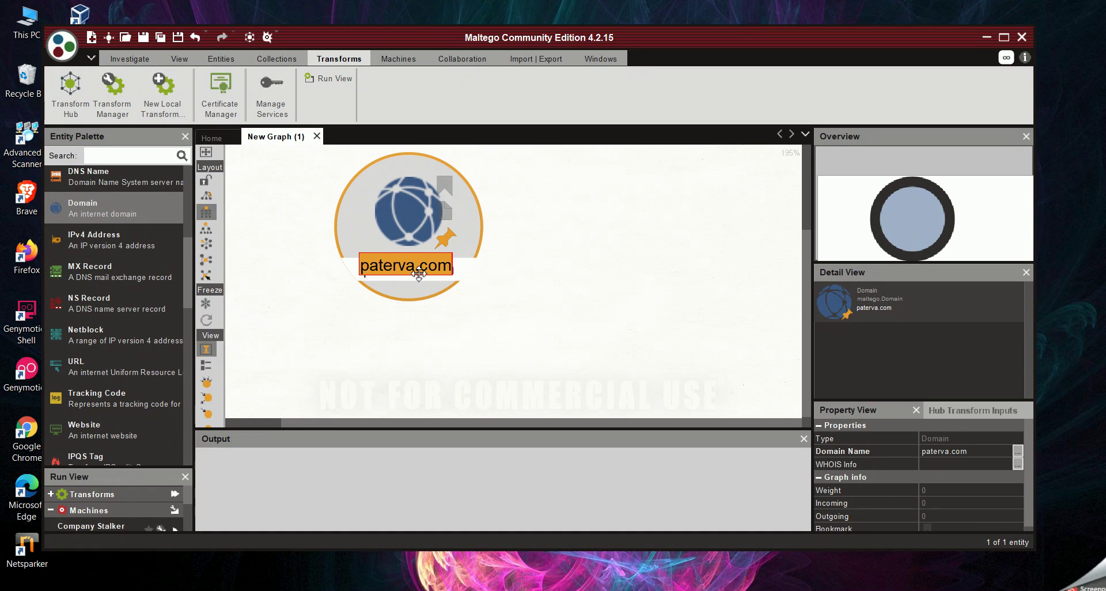
pyautogui.press('BackSpace')
pyautogui.write('google.com')
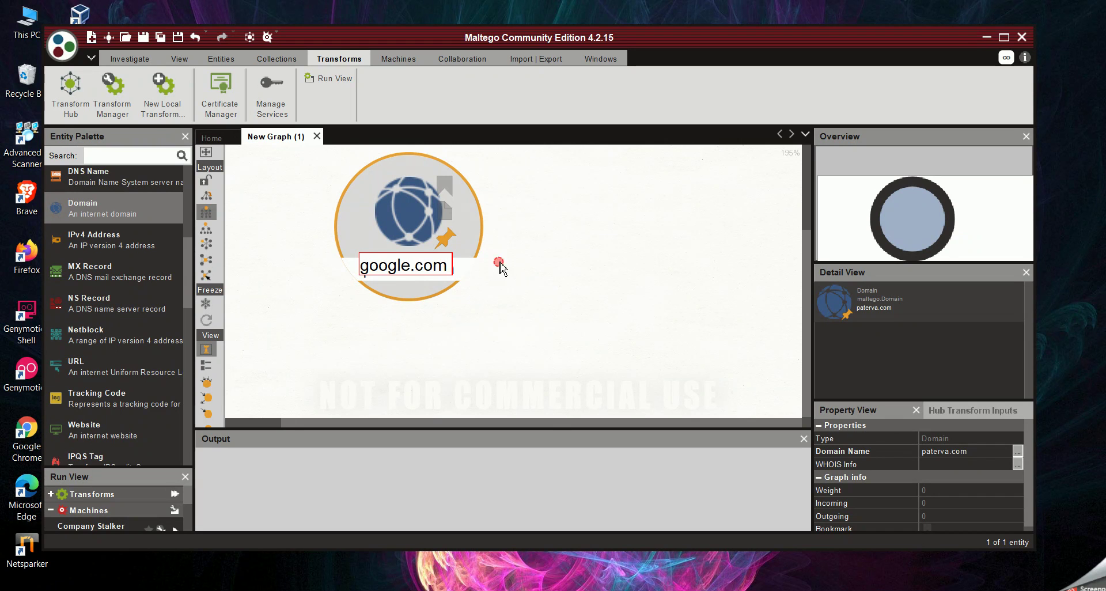
pyautogui.press('Return')
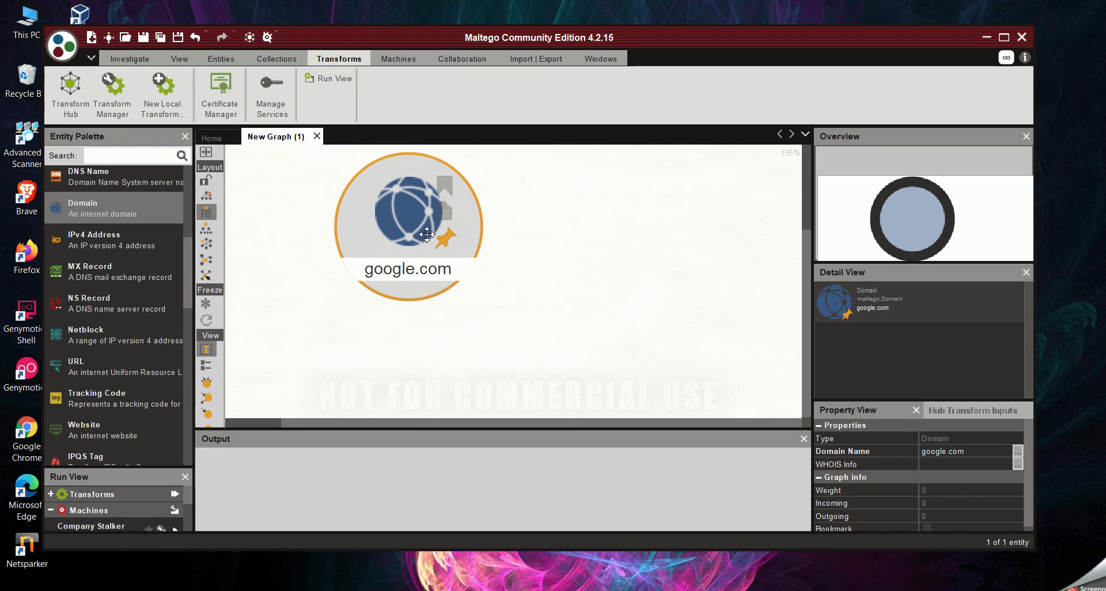
# Run the Email addresses from Domain transforms on google.com, adding fourteen email entities.
pyautogui.rightClick(425, 228)
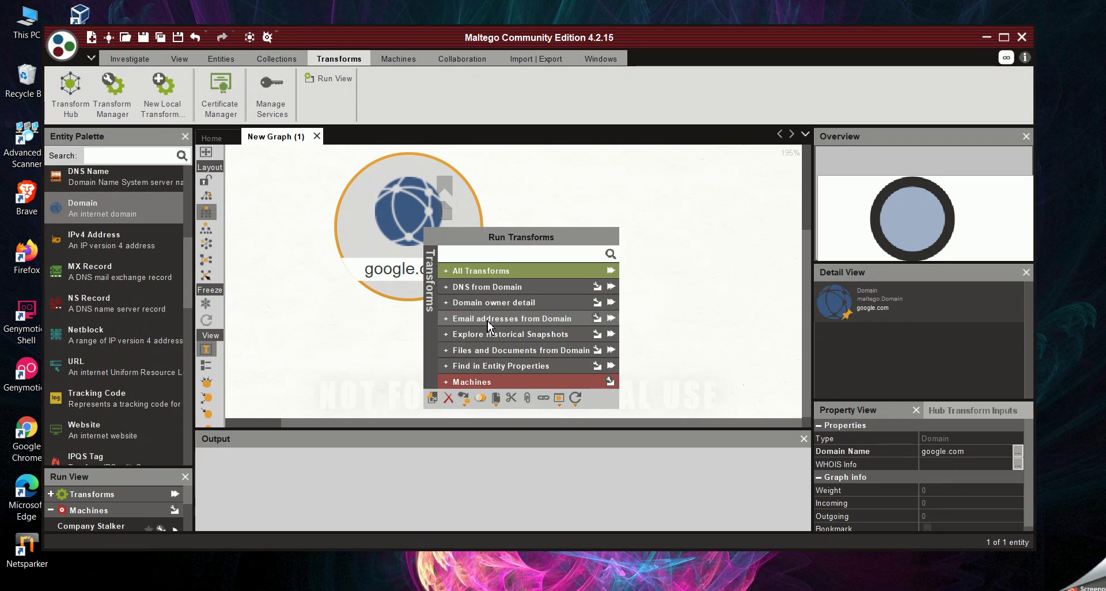
pyautogui.click(612, 318)
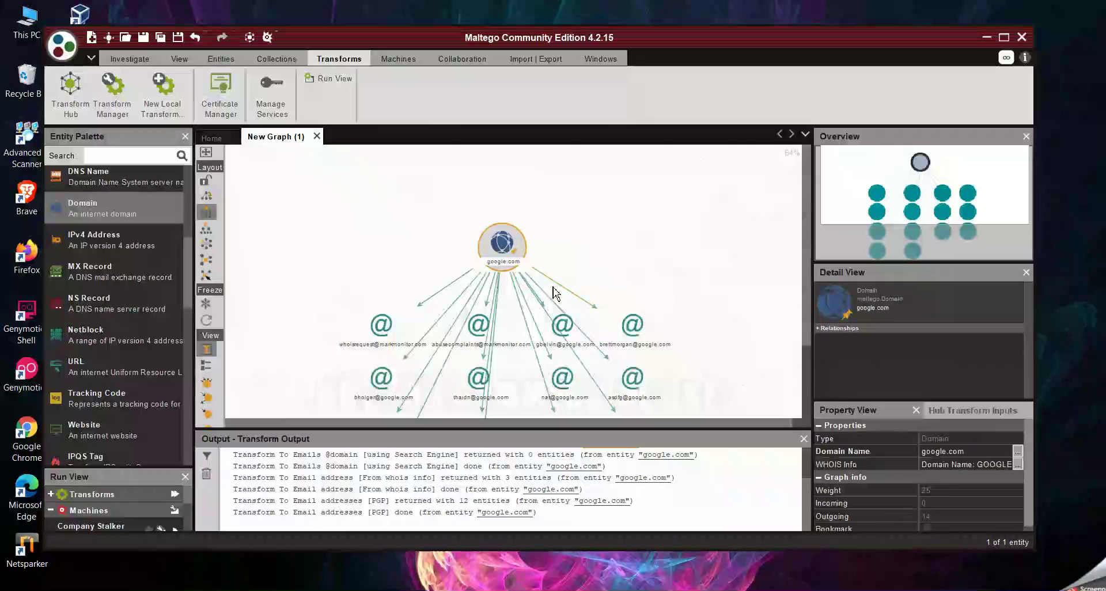
pyautogui.click(575, 265)
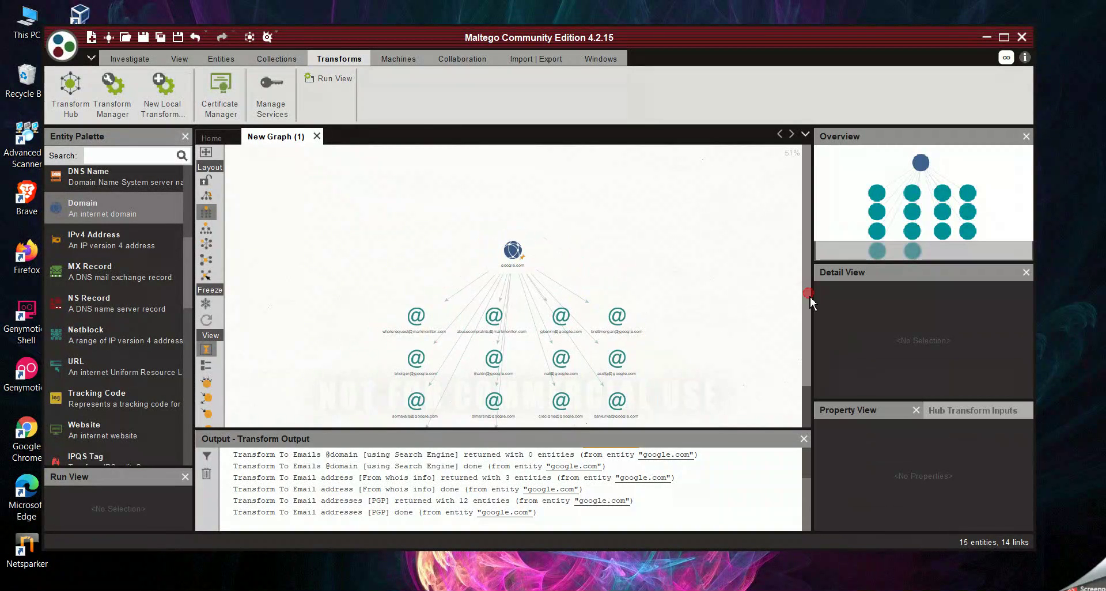
# Inspect the MarkMonitor abuse-complaints email entity and discard an accidental link.
pyautogui.moveTo(809, 298); pyautogui.dragTo(803, 366)
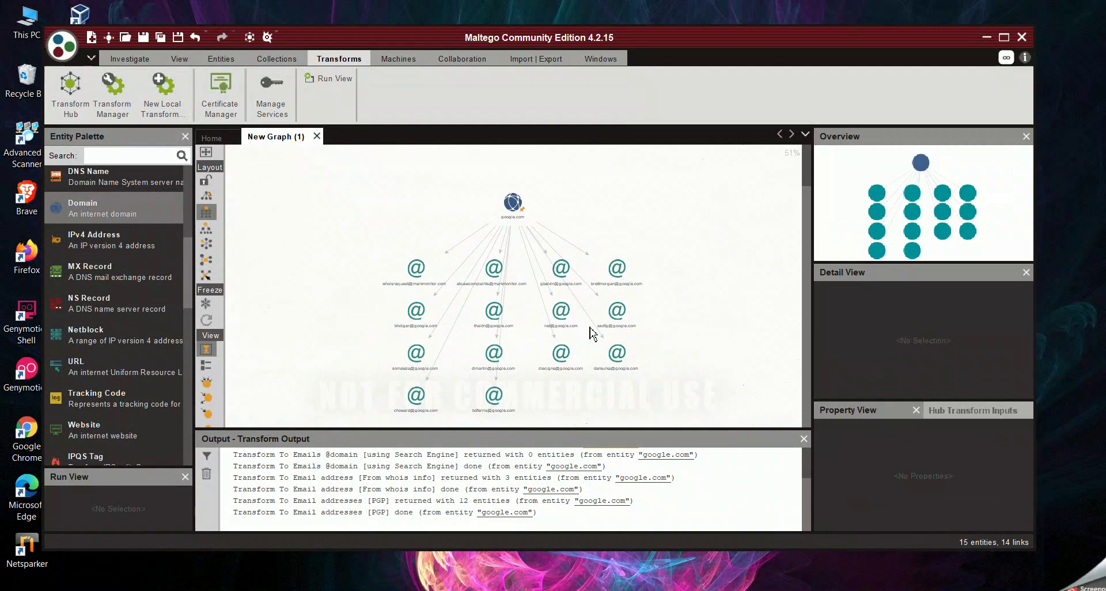
pyautogui.scroll(3, 673, 321)
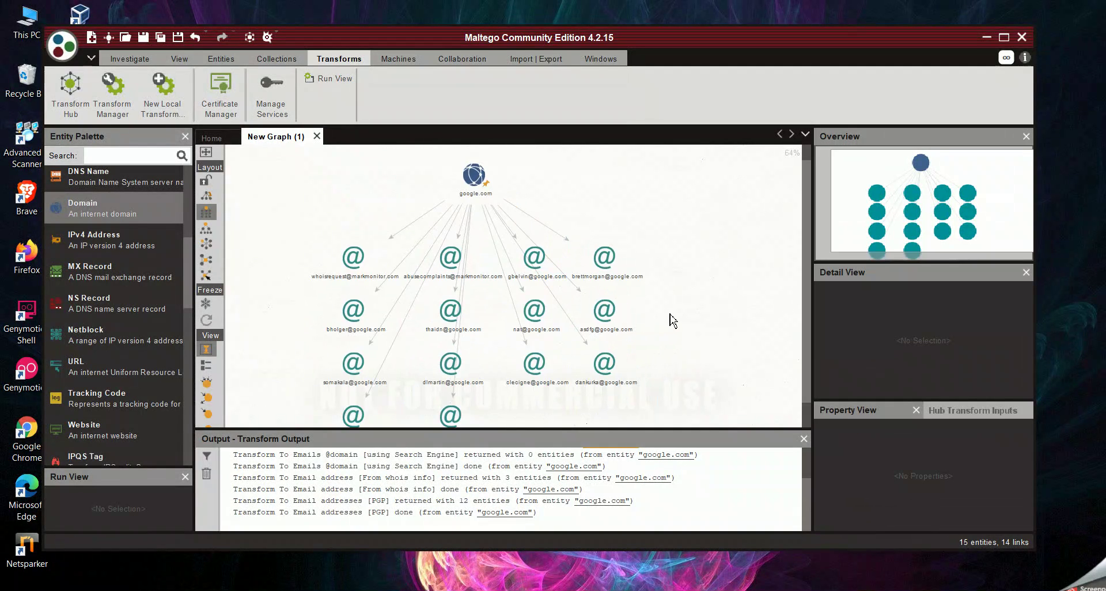
pyautogui.click(571, 299)
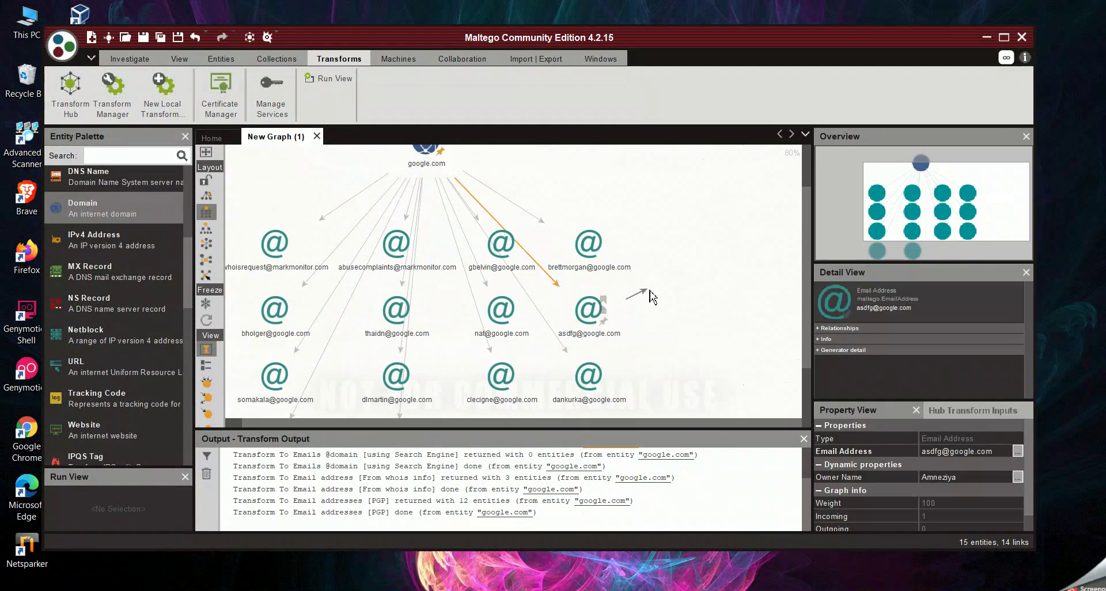
pyautogui.click(383, 259)
pyautogui.moveTo(378, 253); pyautogui.dragTo(588, 242)
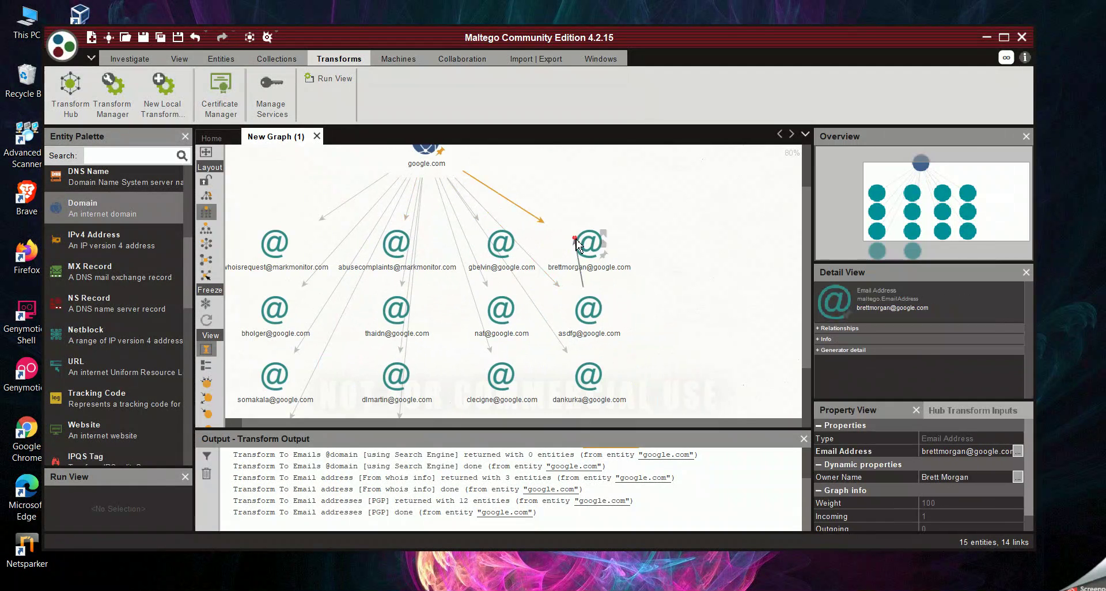
pyautogui.click(640, 187)
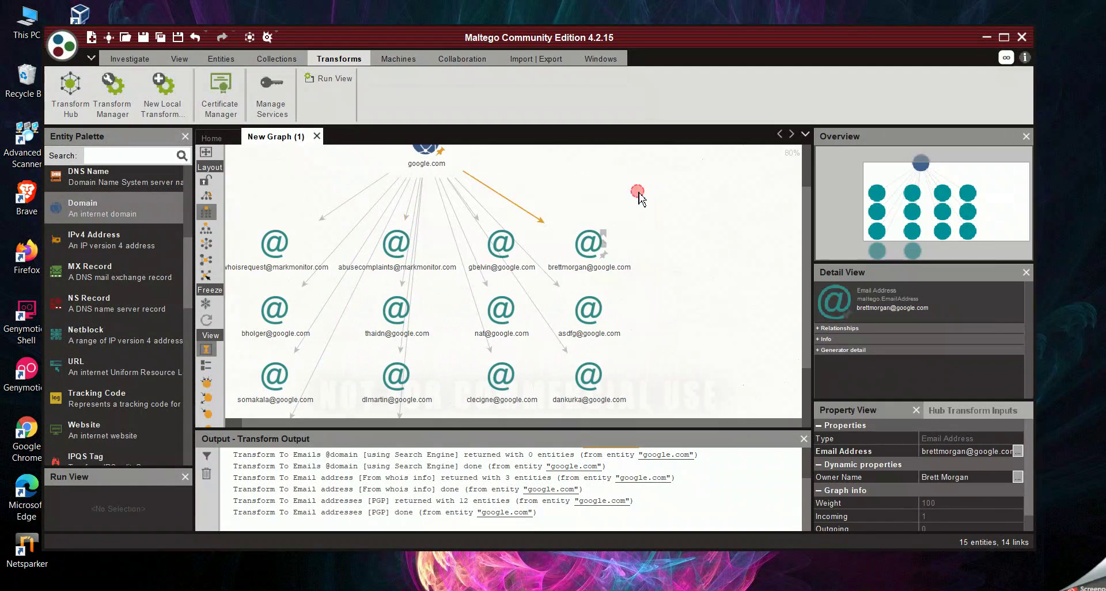
# Inspect the remaining google.com email entities in the second and bottom rows.
pyautogui.click(402, 309)
pyautogui.click(288, 306)
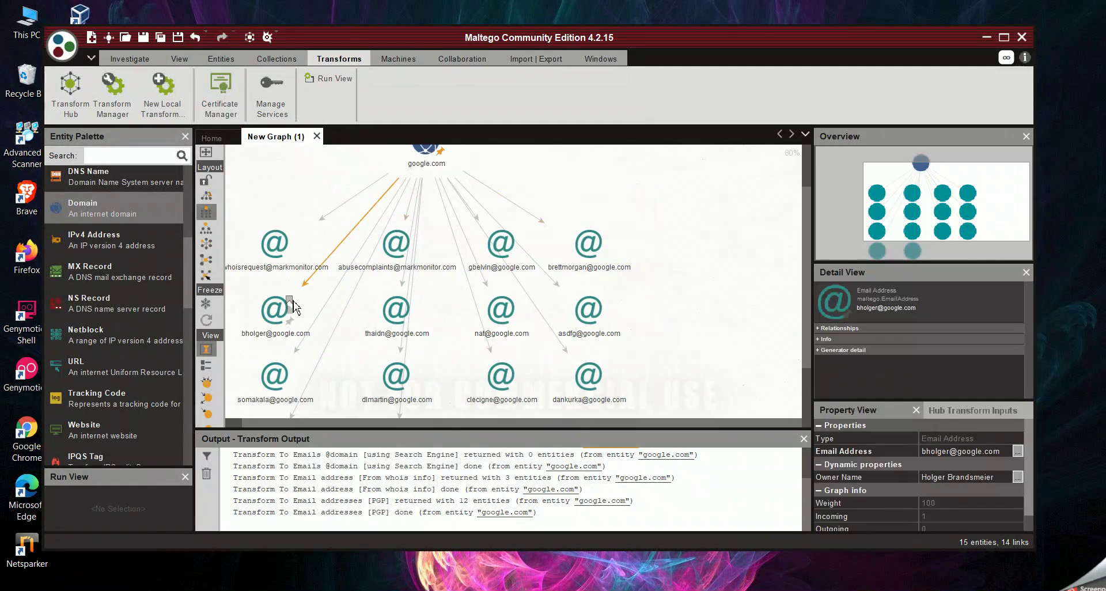
pyautogui.click(494, 363)
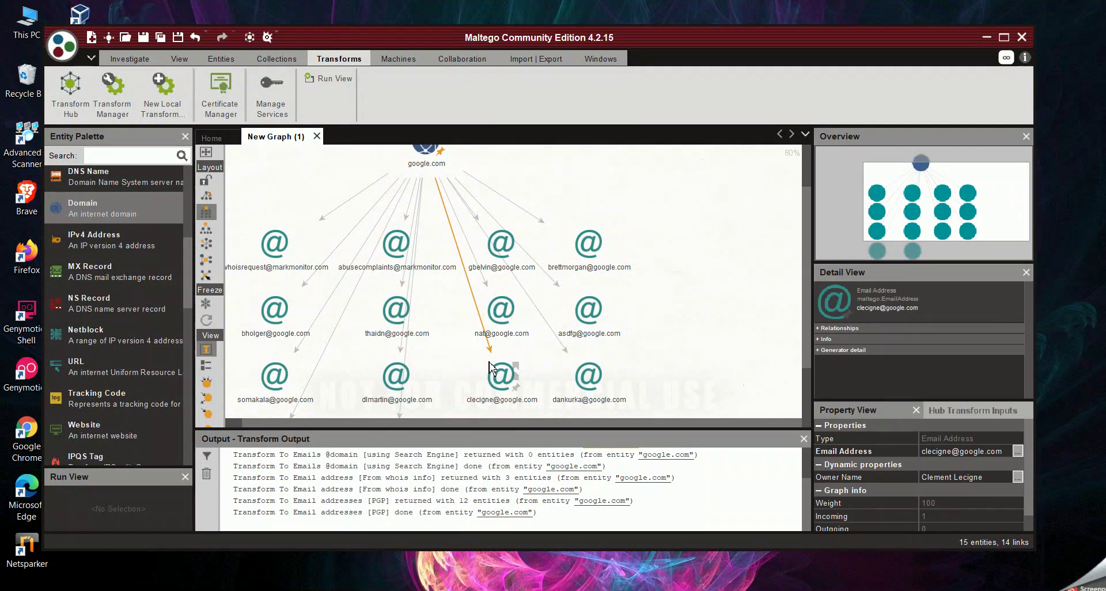
pyautogui.click(382, 394)
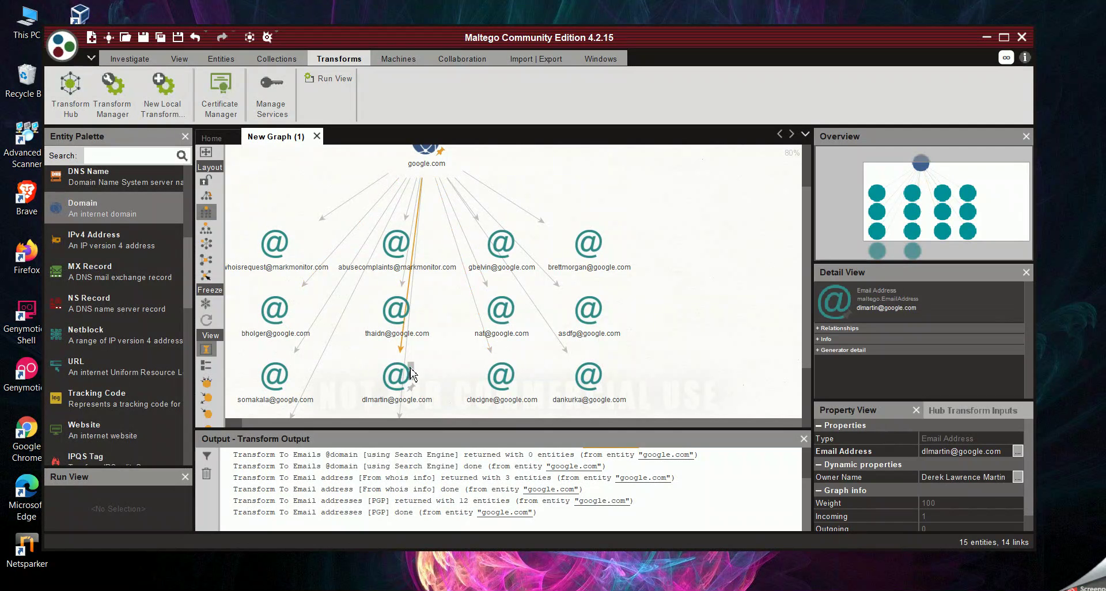
pyautogui.scroll(-2, 433, 363)
pyautogui.scroll(4, 433, 362)
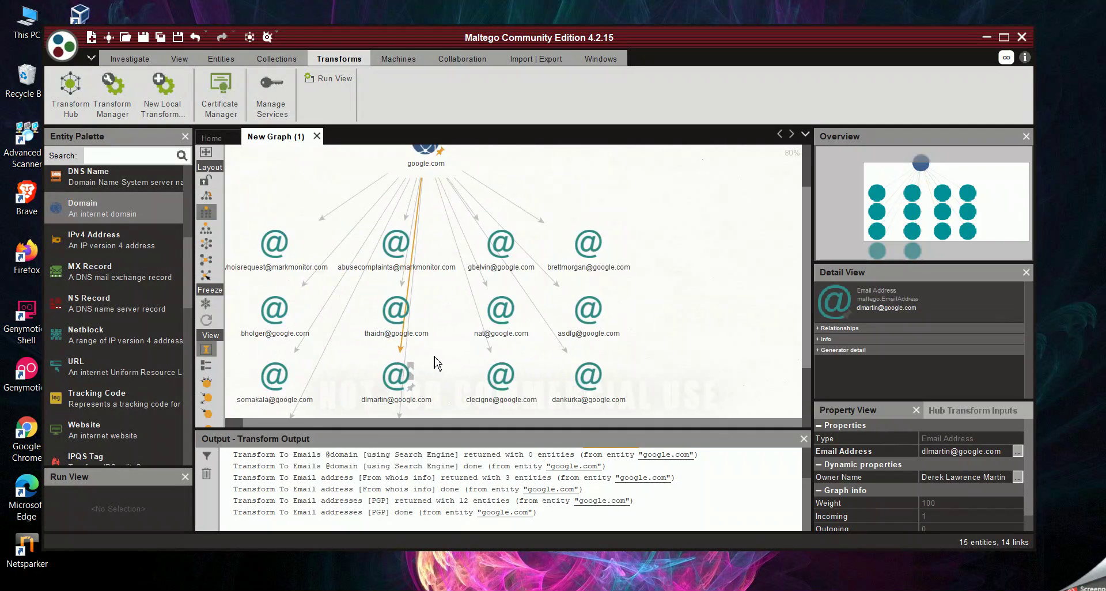
pyautogui.click(435, 357)
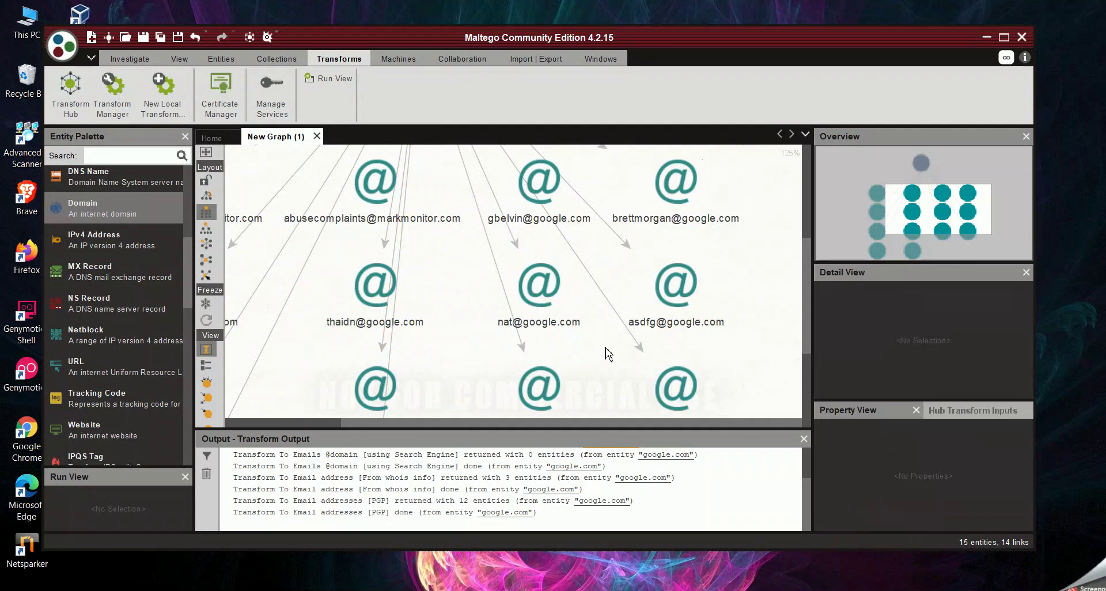
# Run all transforms on google.com with Wayback dates 20100101 to 20201231.
pyautogui.scroll(-1, 607, 354)
pyautogui.scroll(-3, 806, 323)
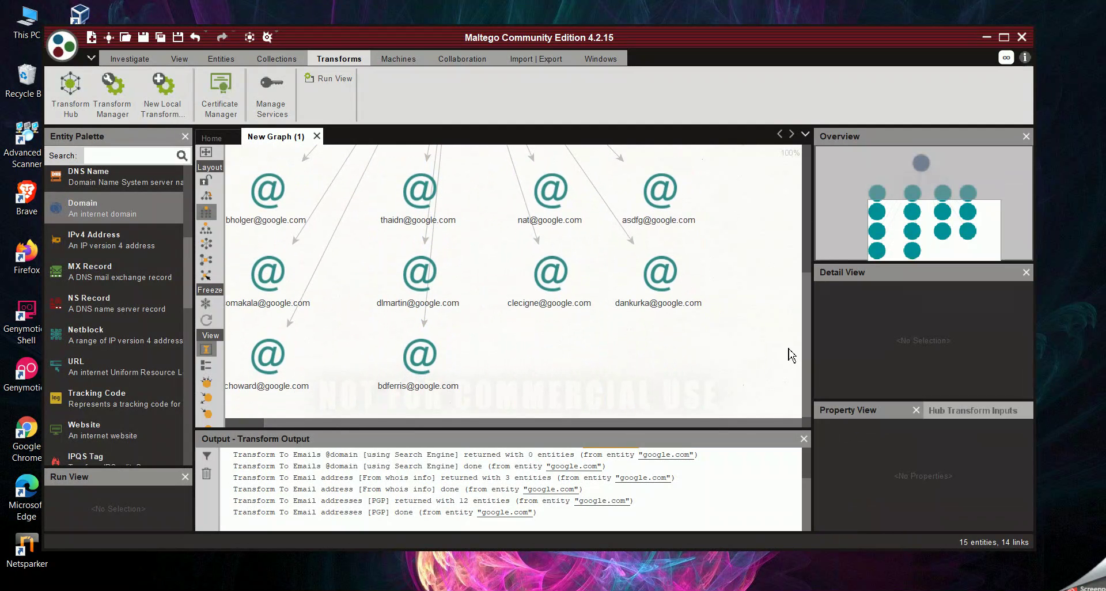
pyautogui.scroll(4, 800, 344)
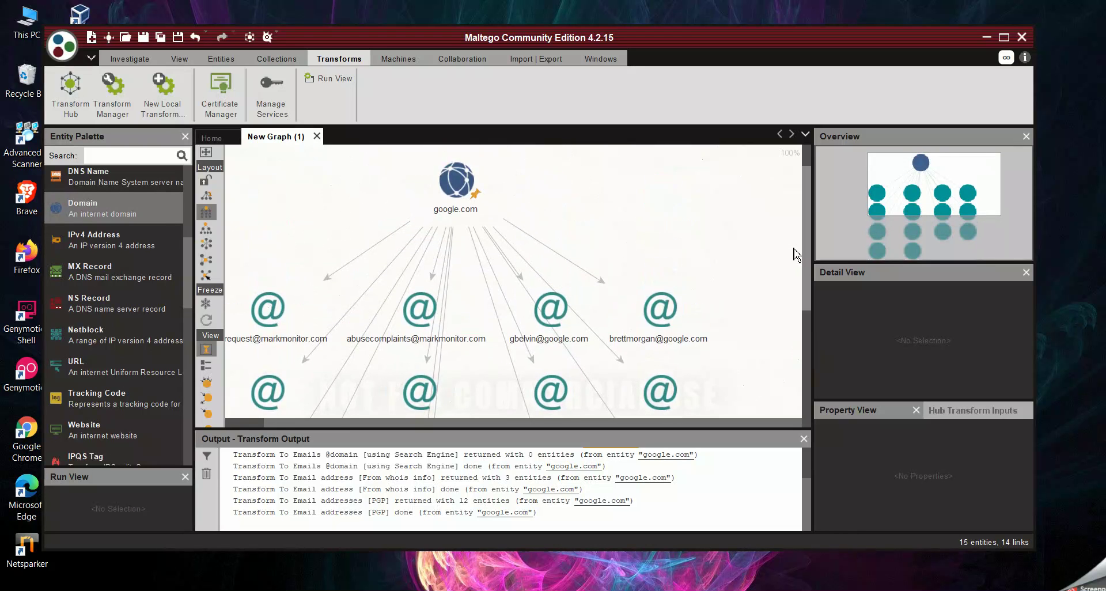
pyautogui.hscroll(1, 644, 240)
pyautogui.hscroll(-1, 604, 230)
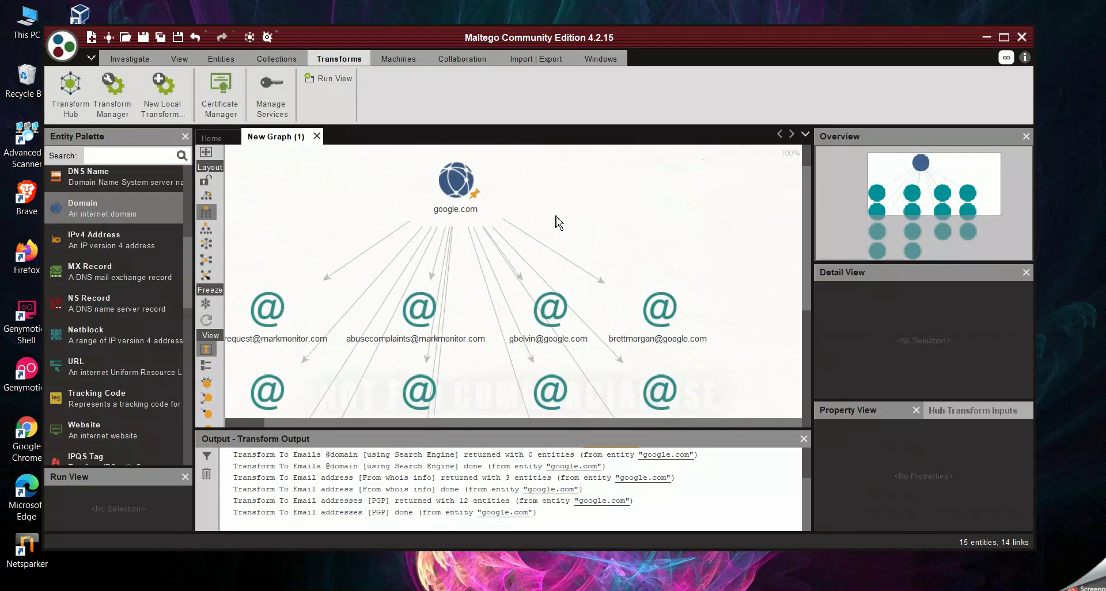
pyautogui.scroll(-1, 614, 236)
pyautogui.click(486, 193)
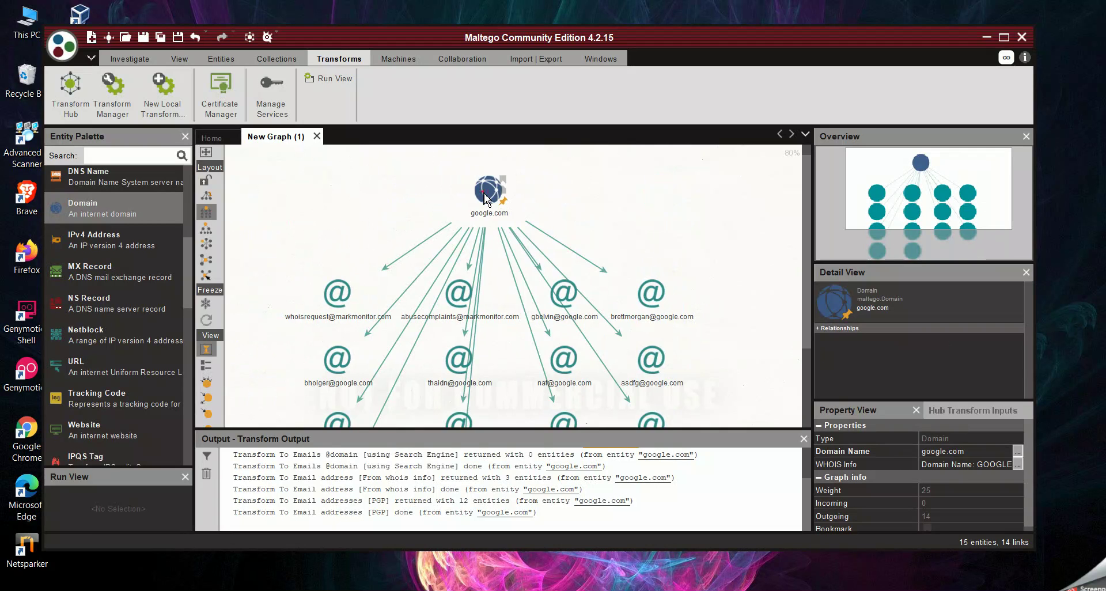
pyautogui.rightClick(486, 196)
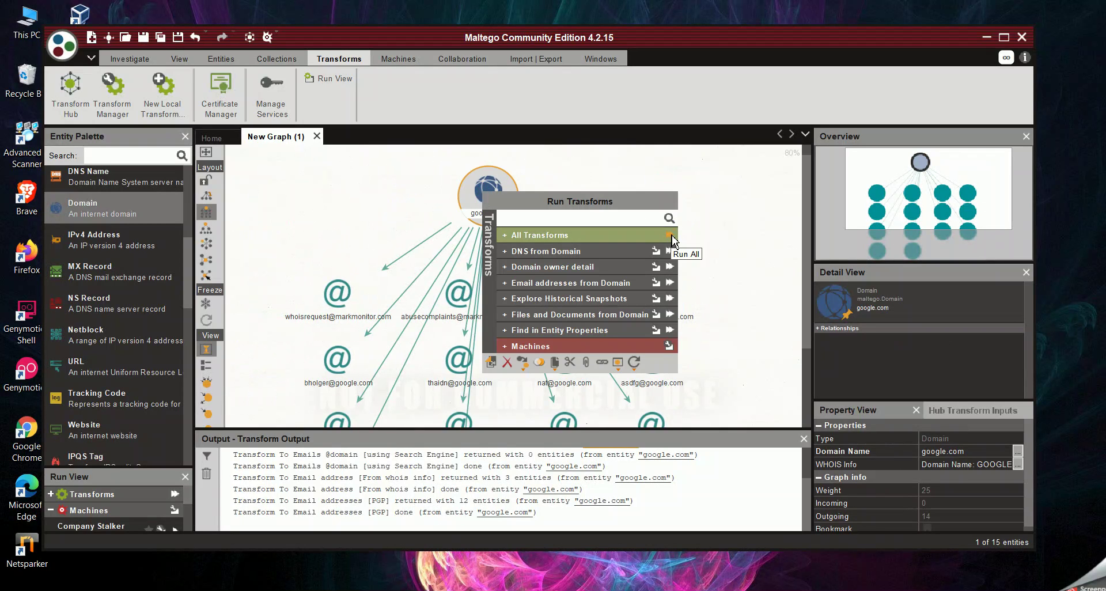
pyautogui.click(669, 236)
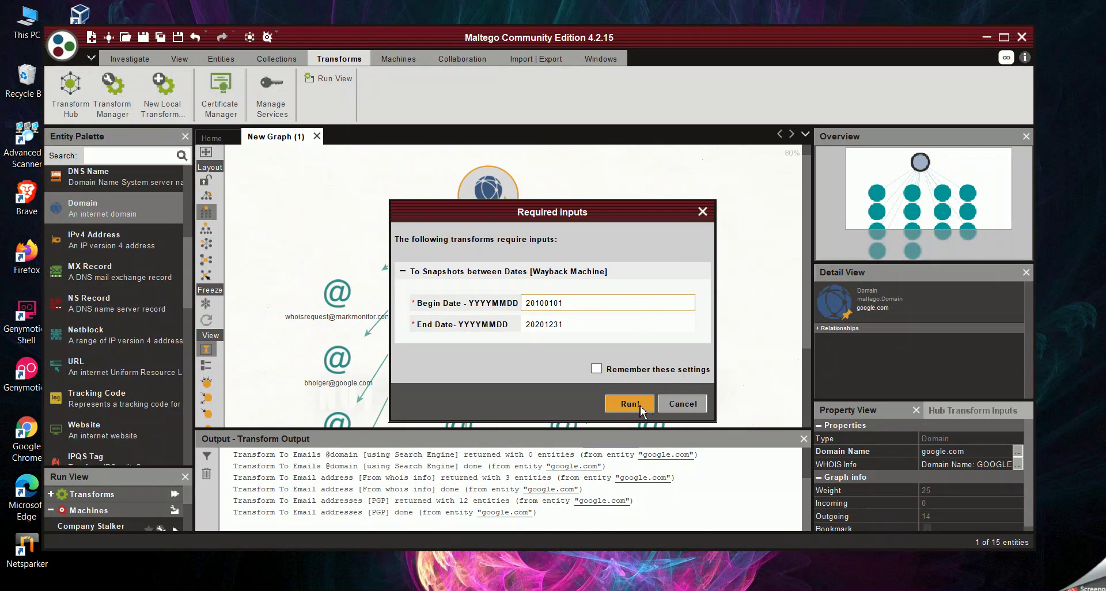
pyautogui.click(630, 403)
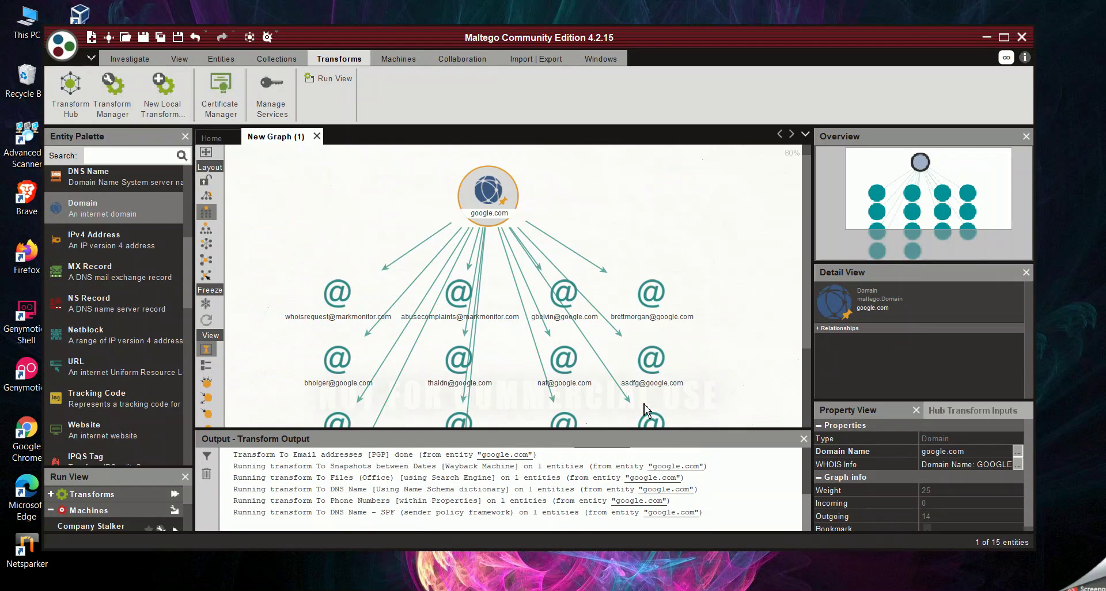
# Inspect new email, gmail.google.com, google.am and smtp.google.com entities; hide the Transform Output panel.
pyautogui.click(642, 340)
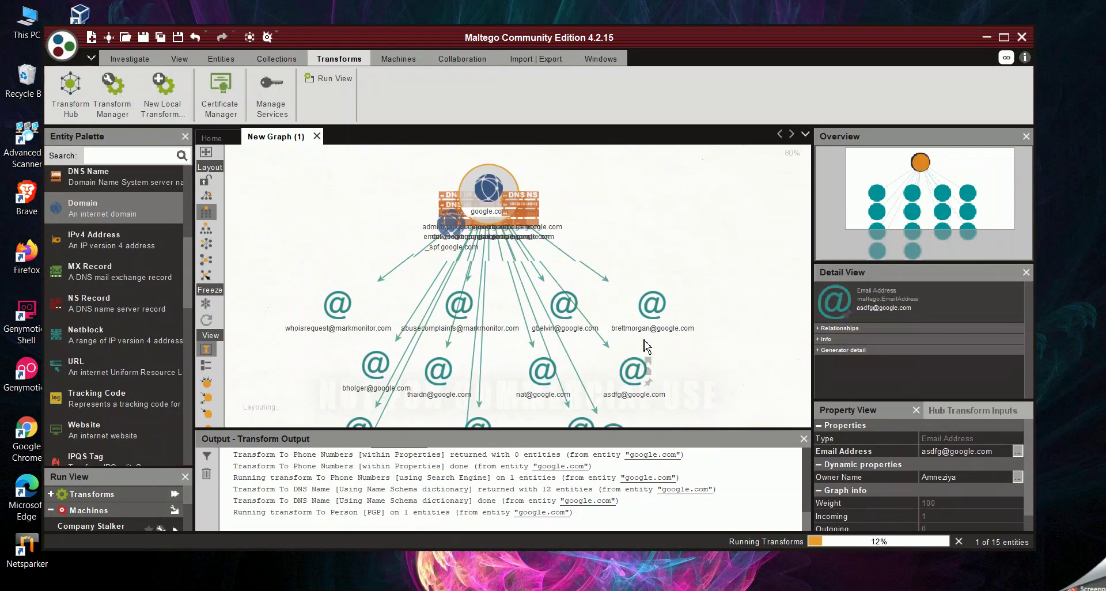
pyautogui.click(561, 345)
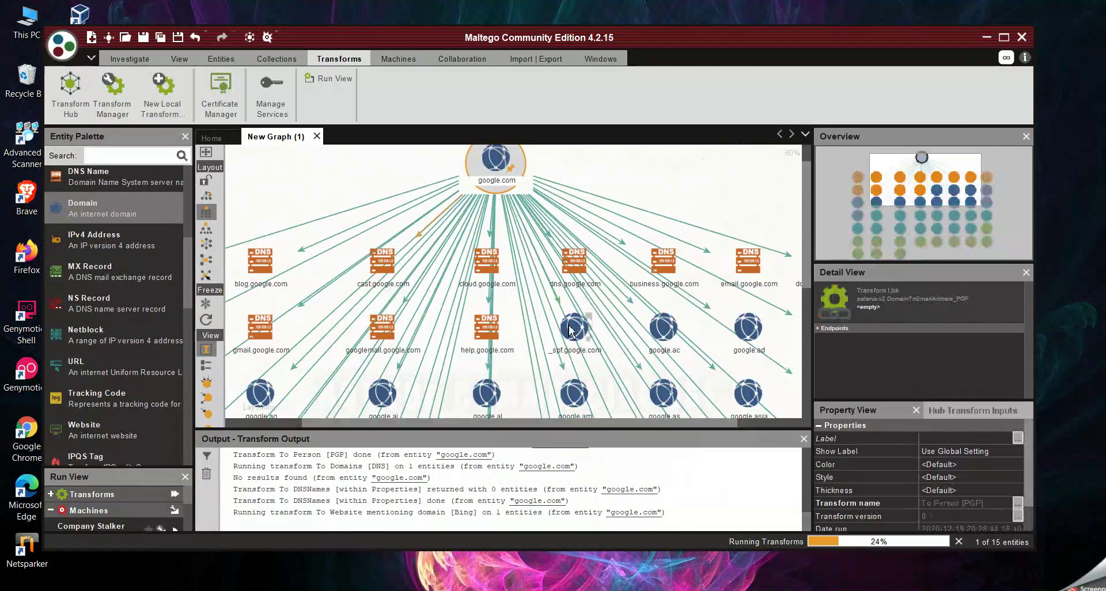
pyautogui.click(587, 382)
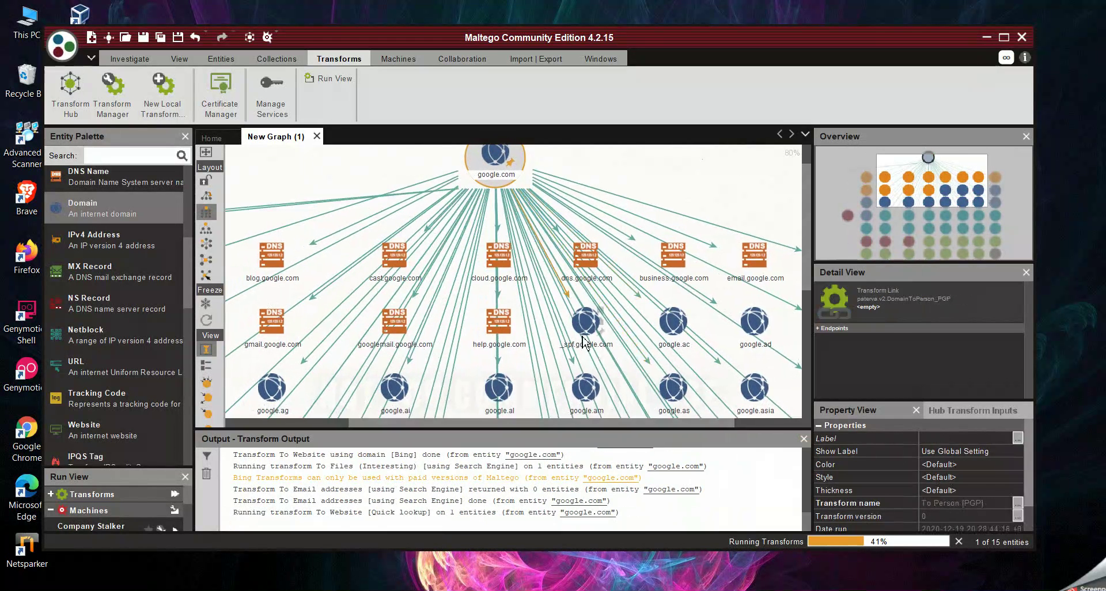
pyautogui.click(804, 438)
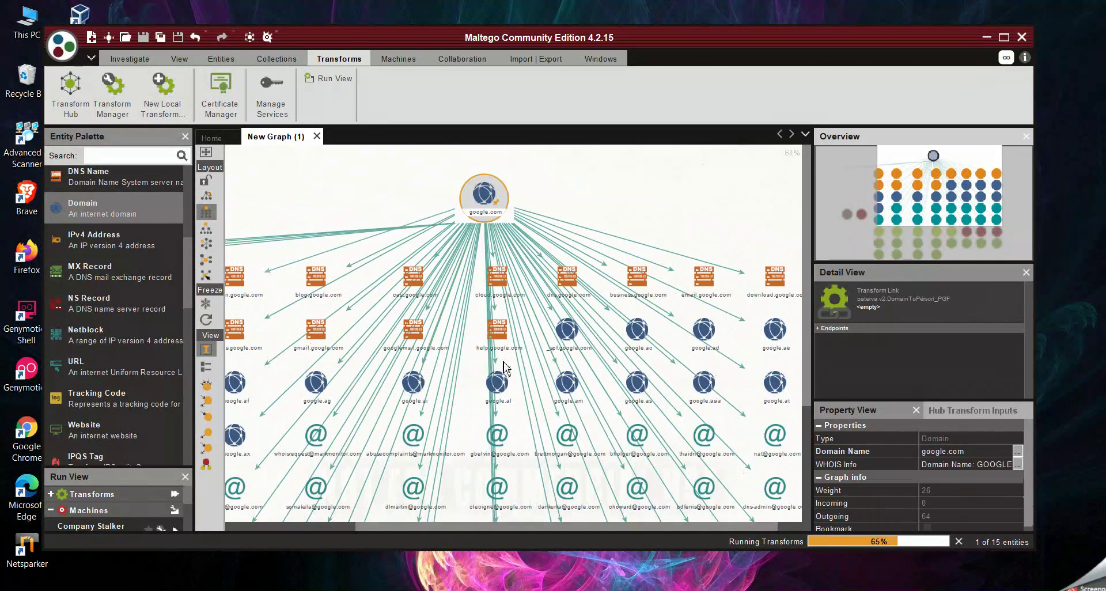
pyautogui.click(537, 349)
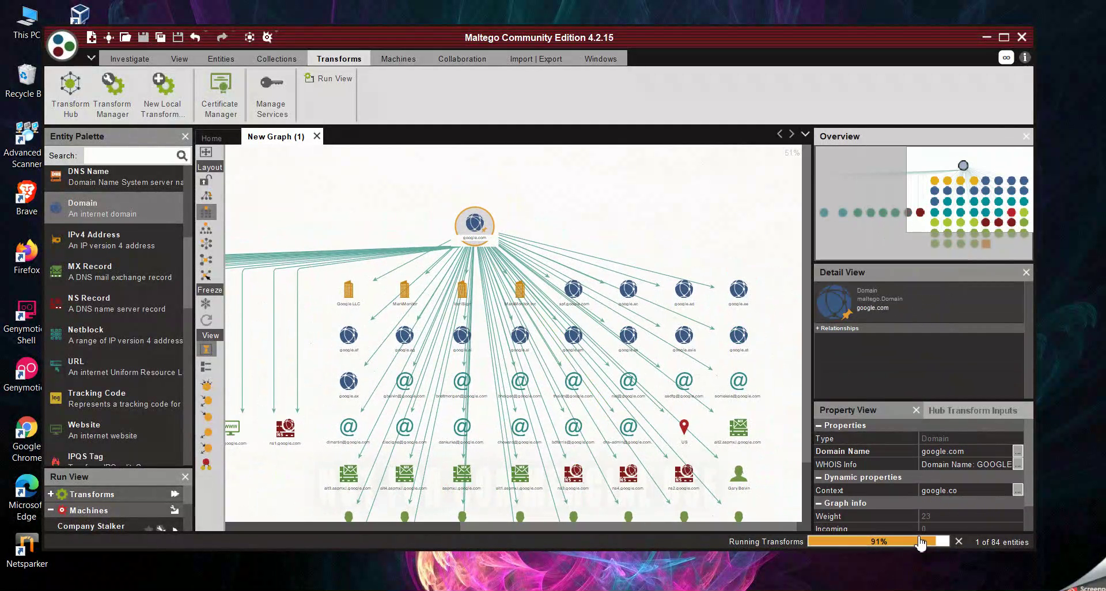
pyautogui.scroll(4, 496, 406)
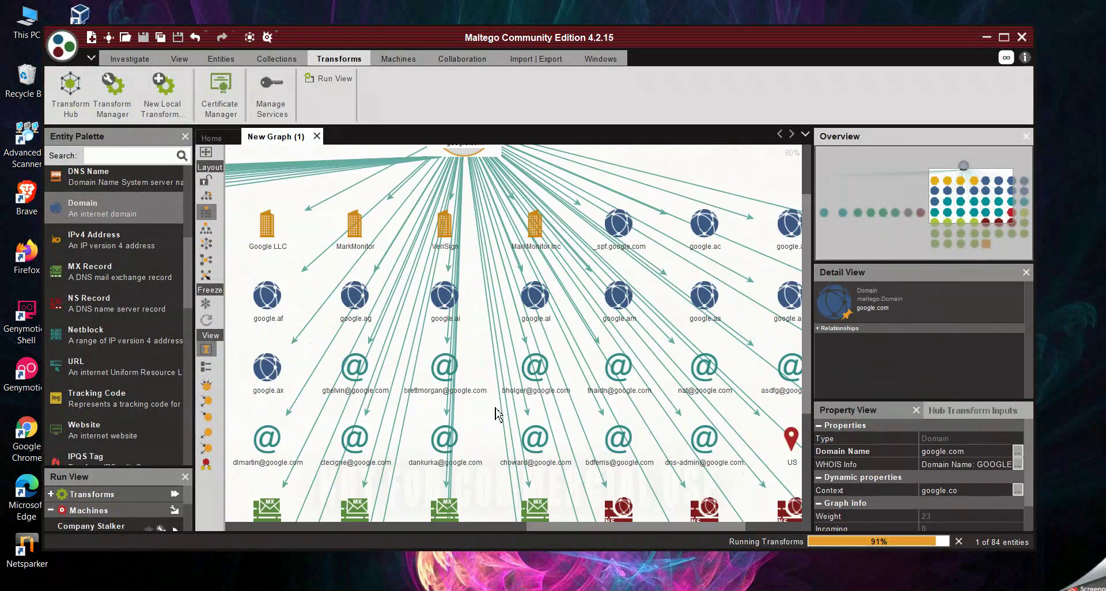
pyautogui.click(469, 331)
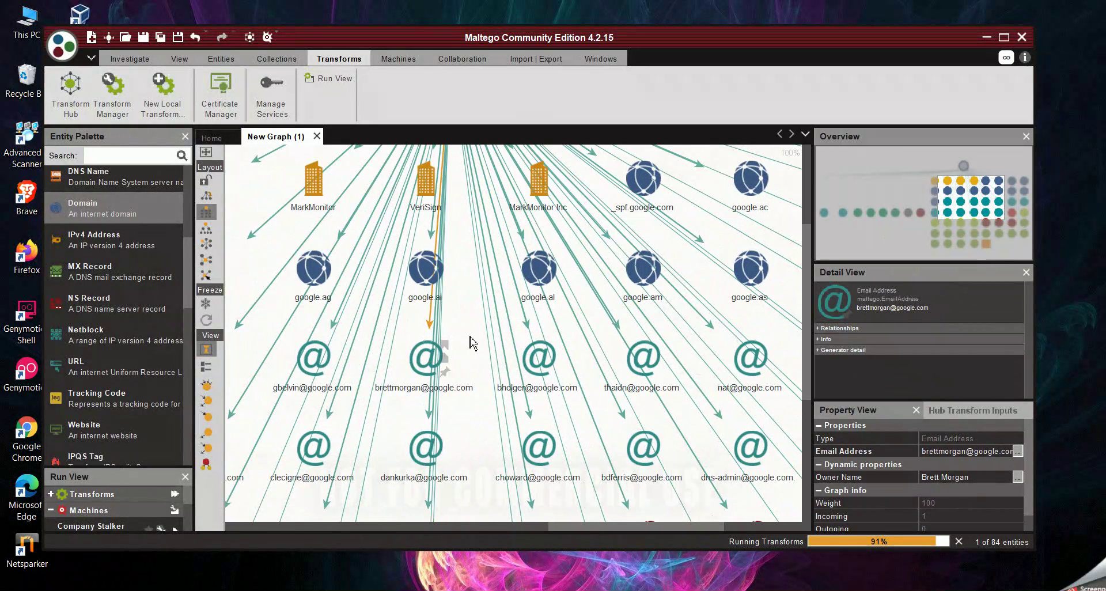
pyautogui.moveTo(624, 523); pyautogui.dragTo(369, 520)
pyautogui.moveTo(372, 461); pyautogui.dragTo(789, 455)
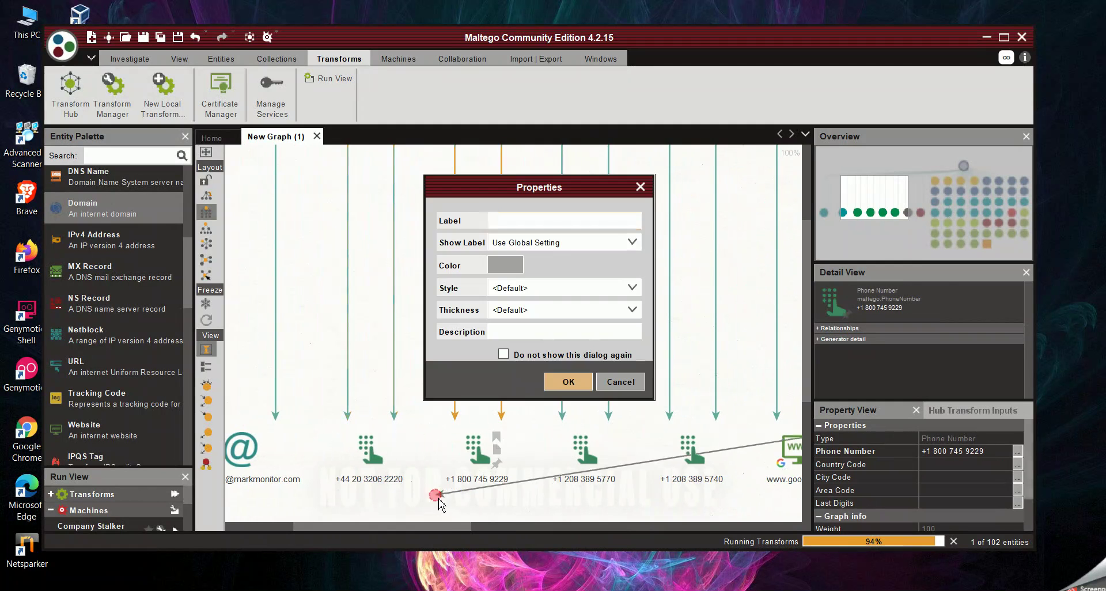
pyautogui.click(619, 382)
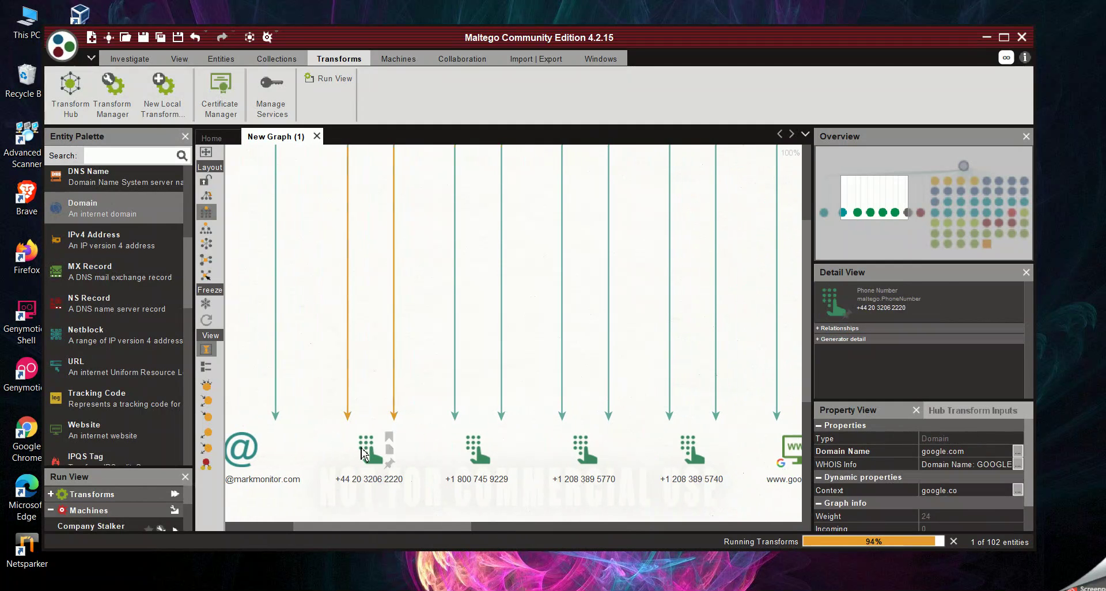
pyautogui.moveTo(461, 523); pyautogui.dragTo(793, 512)
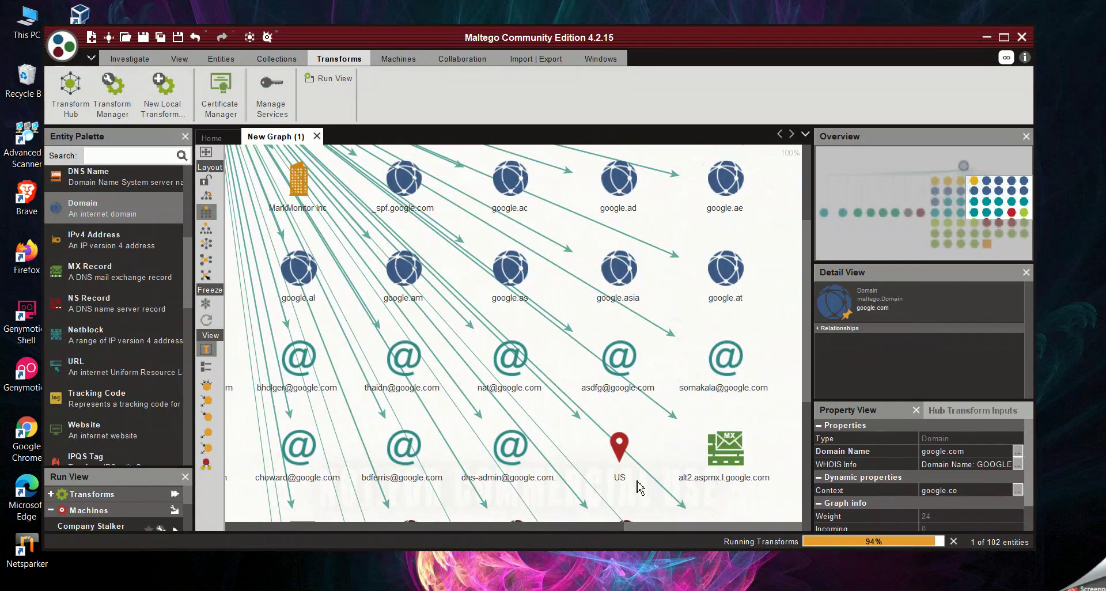
pyautogui.click(621, 450)
pyautogui.click(640, 465)
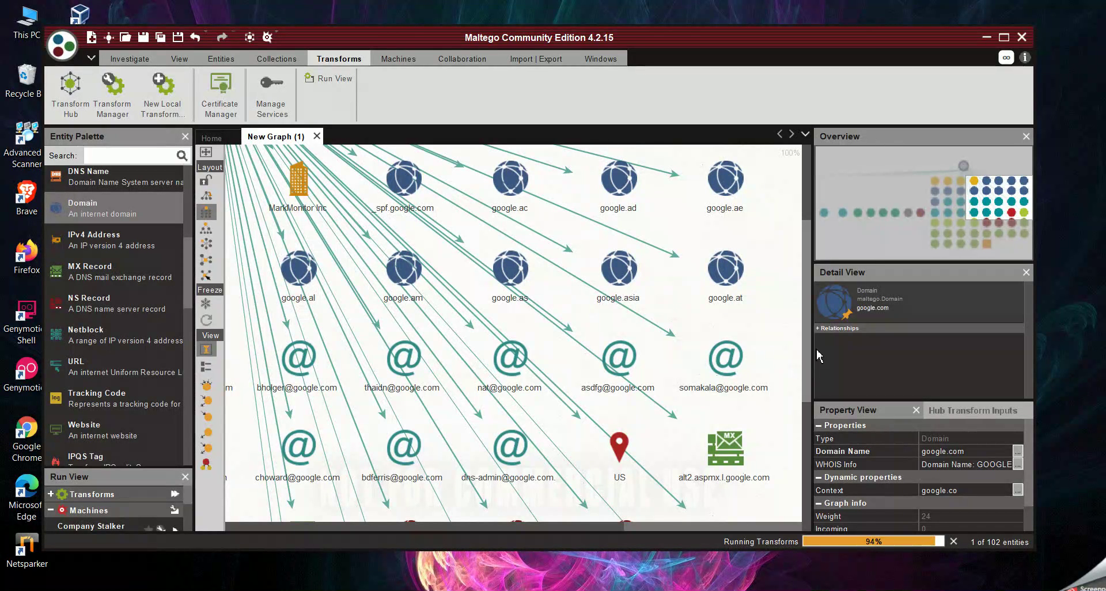
pyautogui.click(726, 273)
pyautogui.click(759, 295)
pyautogui.moveTo(806, 321); pyautogui.dragTo(809, 443)
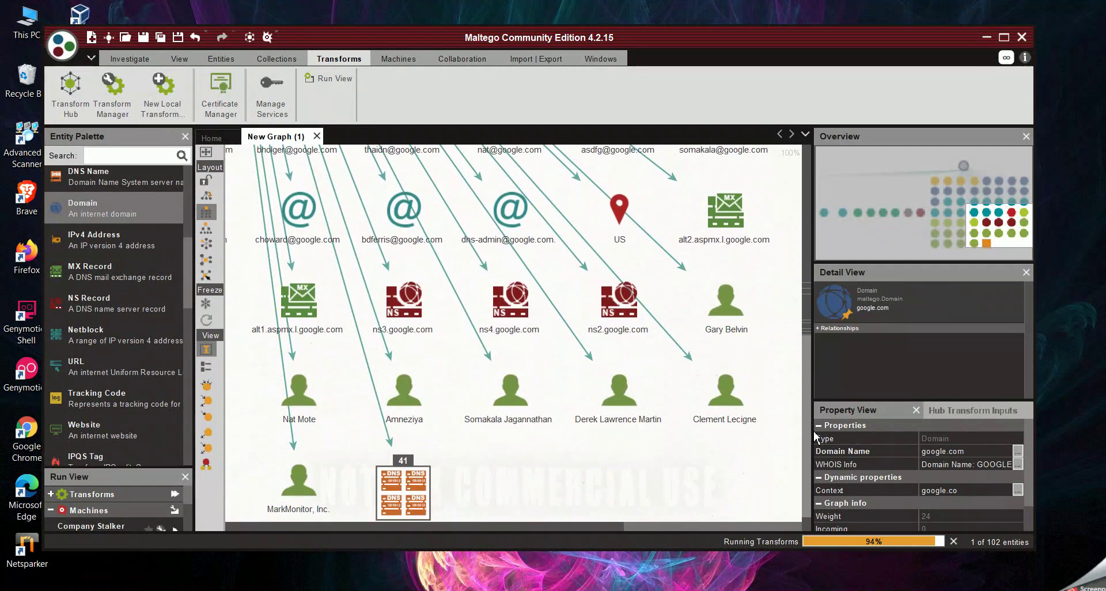
pyautogui.click(492, 415)
pyautogui.click(726, 311)
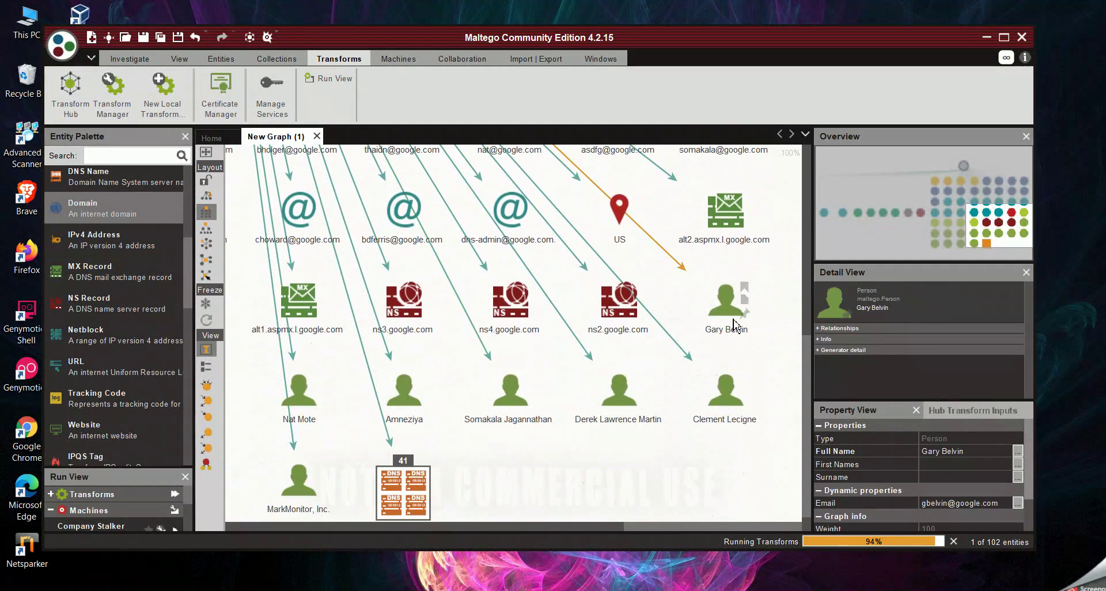
pyautogui.click(728, 381)
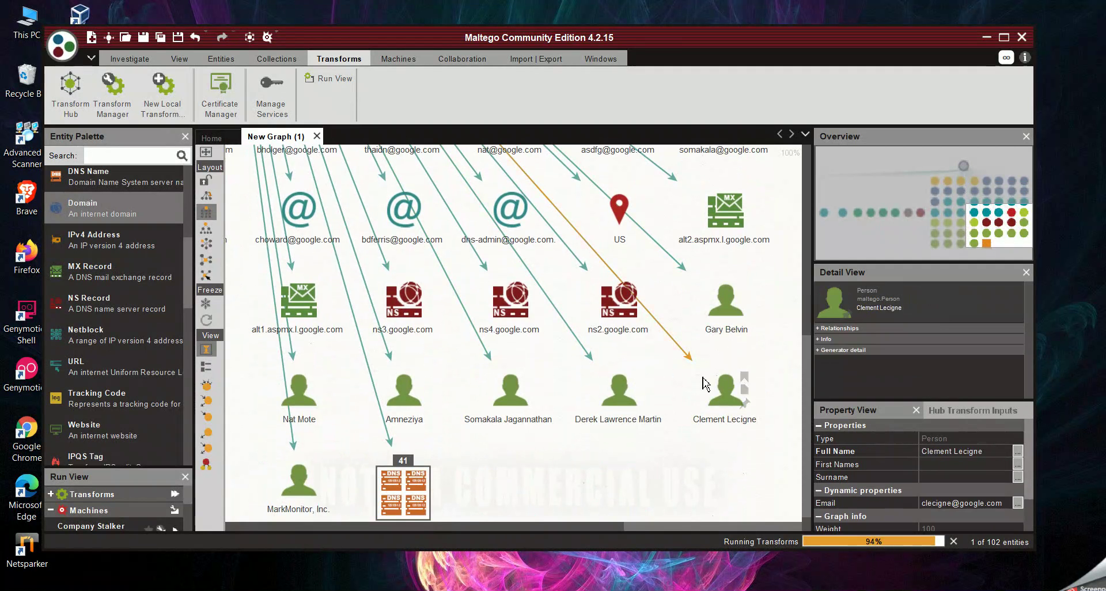
pyautogui.click(602, 525)
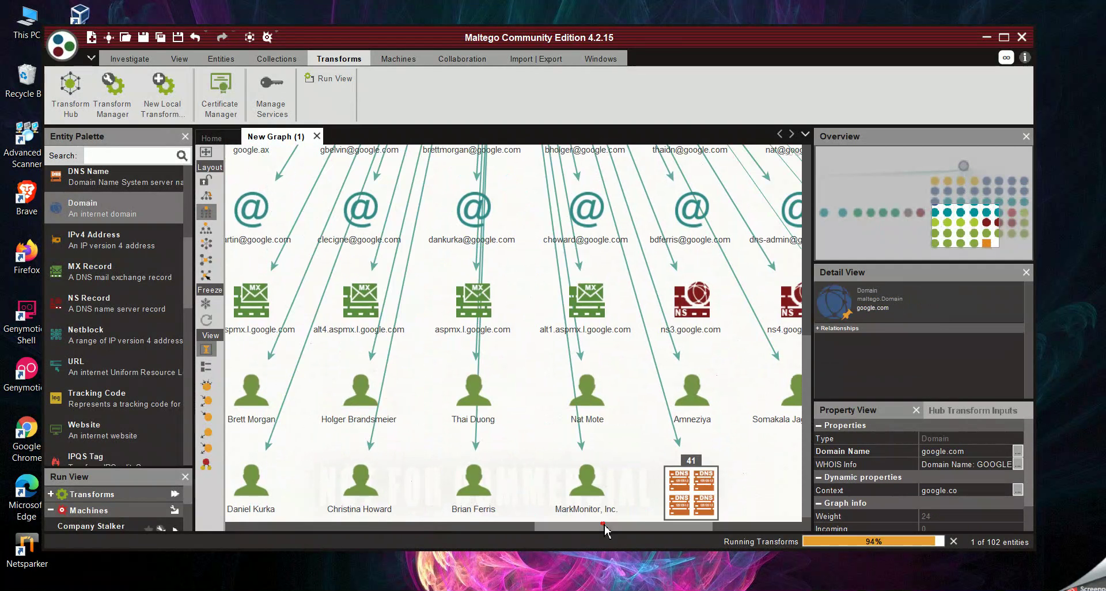
pyautogui.click(587, 487)
pyautogui.scroll(-1, 576, 486)
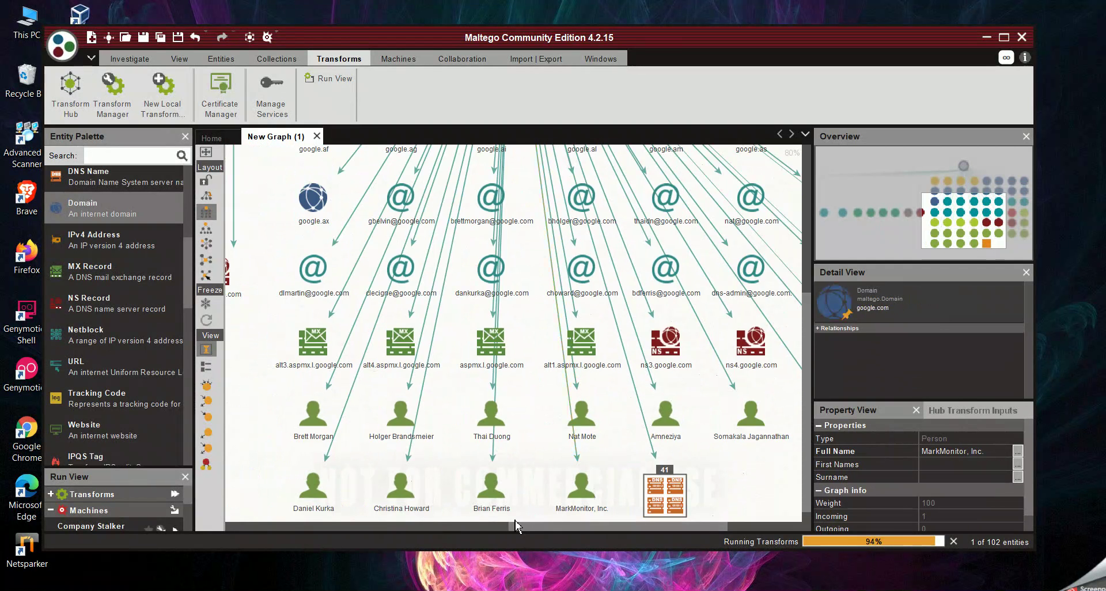
pyautogui.moveTo(536, 526); pyautogui.dragTo(578, 526)
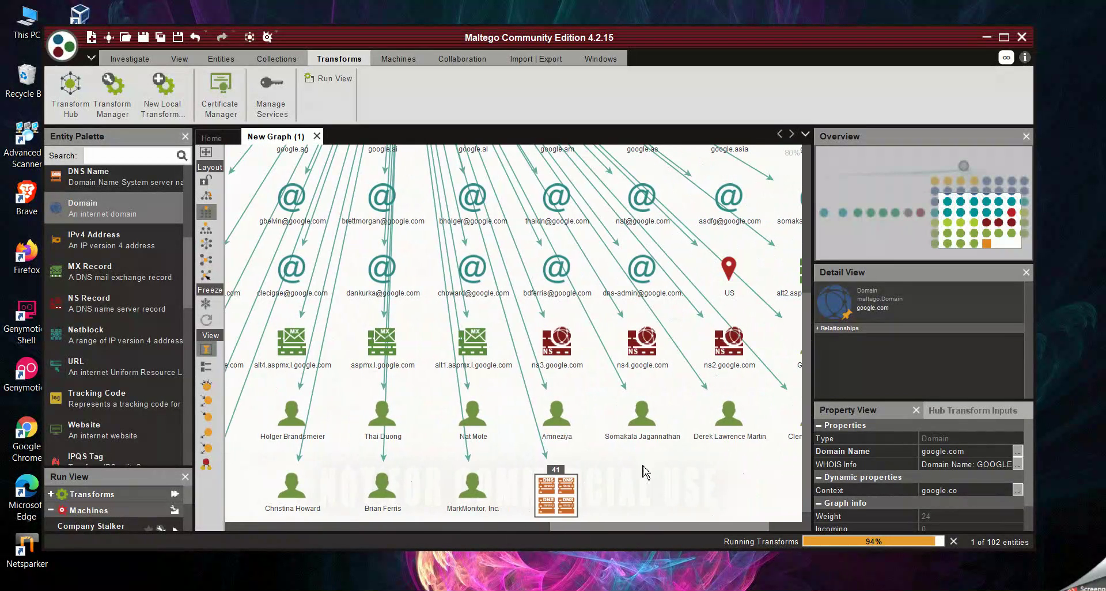
pyautogui.moveTo(806, 397); pyautogui.dragTo(796, 202)
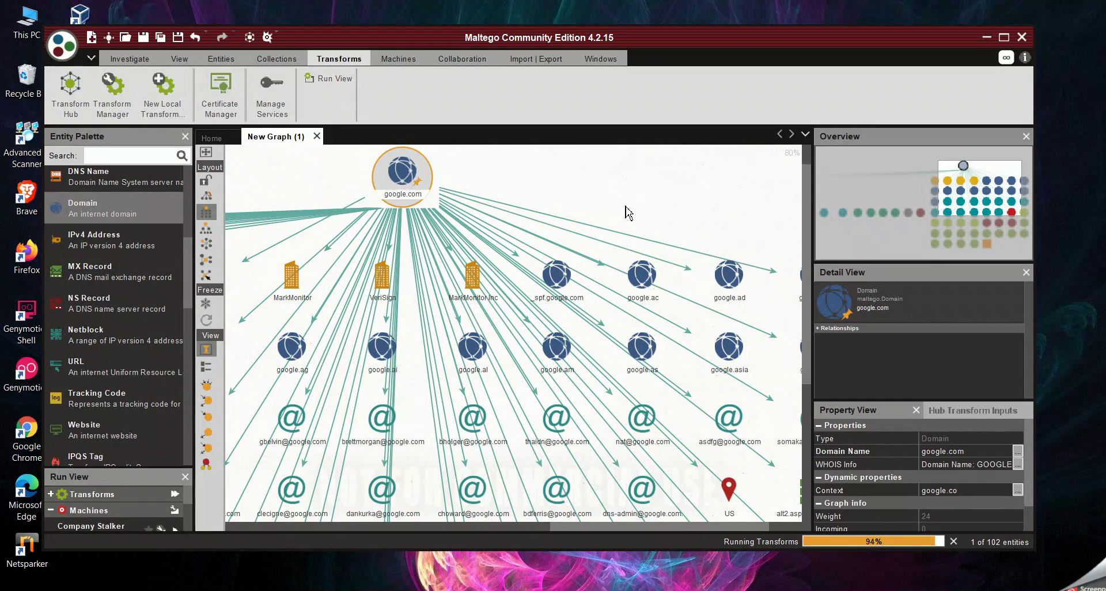
pyautogui.moveTo(805, 236); pyautogui.dragTo(807, 385)
pyautogui.click(680, 337)
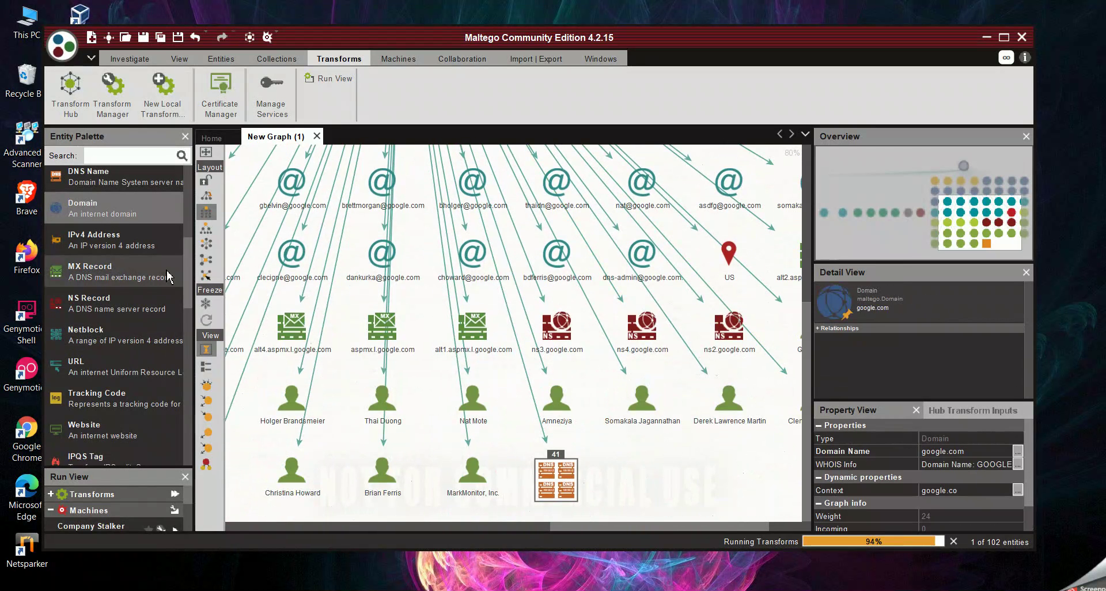
pyautogui.scroll(-1, 126, 323)
pyautogui.scroll(-3, 128, 351)
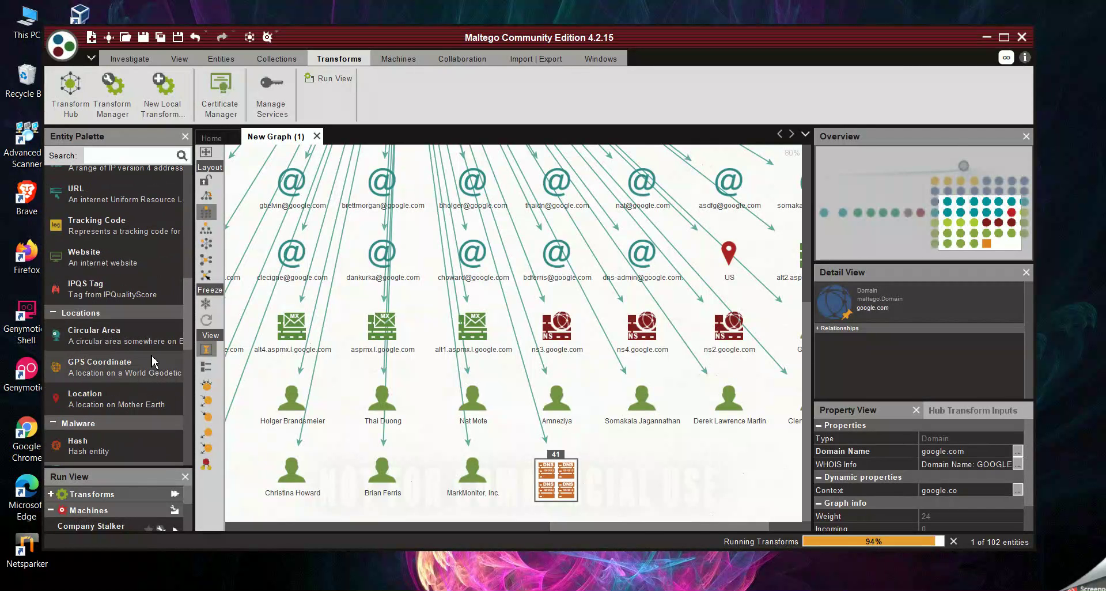
pyautogui.click(377, 328)
pyautogui.scroll(3, 346, 322)
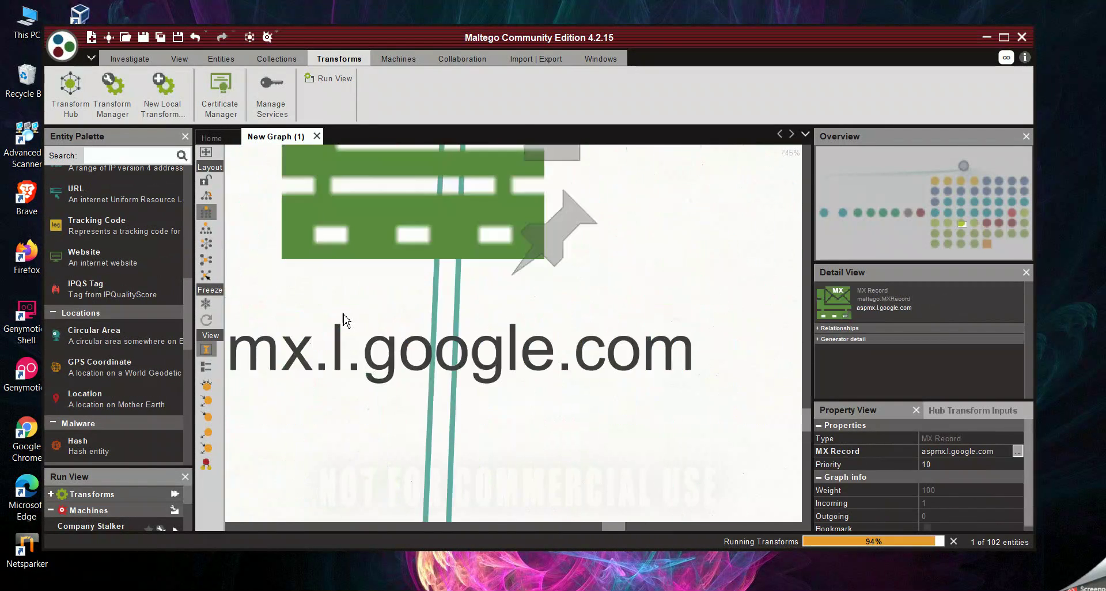
pyautogui.scroll(-3, 383, 314)
pyautogui.scroll(-5, 408, 345)
pyautogui.click(496, 271)
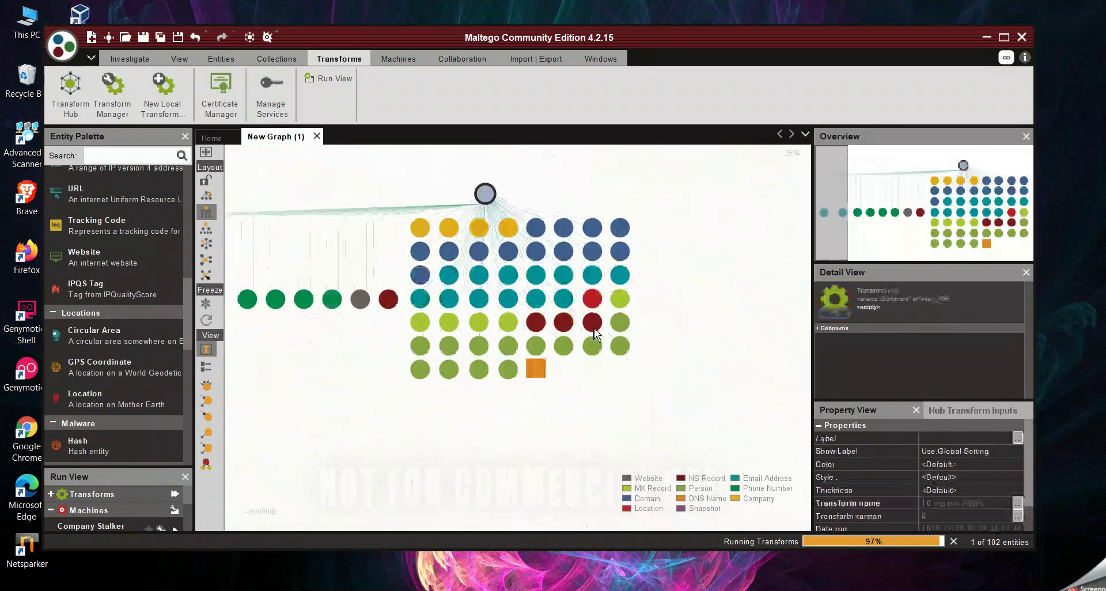
pyautogui.rightClick(381, 172)
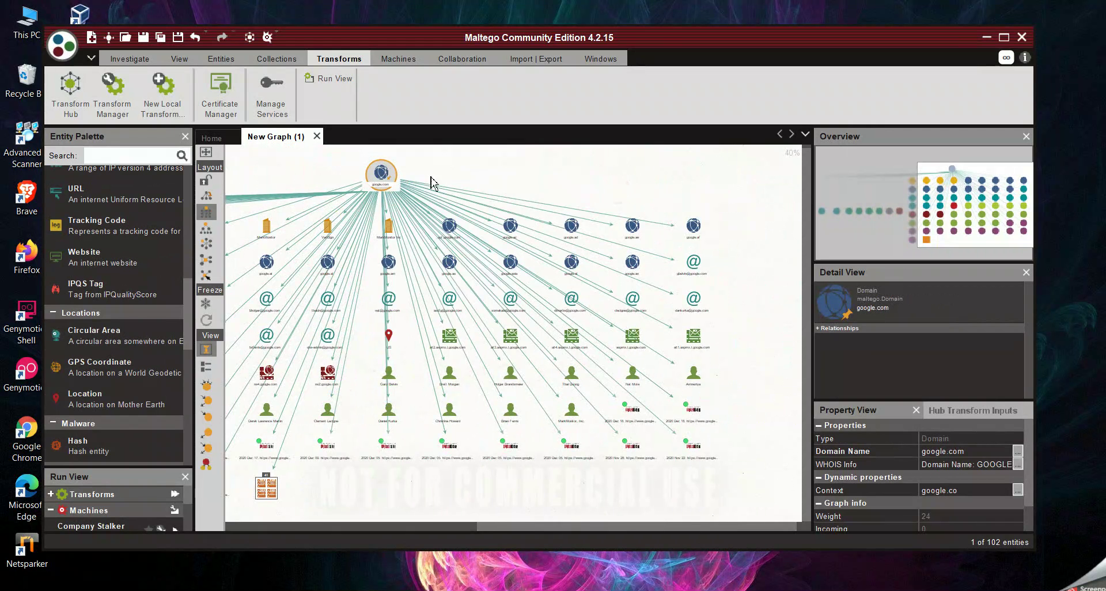
# Delete google.com, then delete all remaining entities, confirming each prompt.
pyautogui.press('Delete')
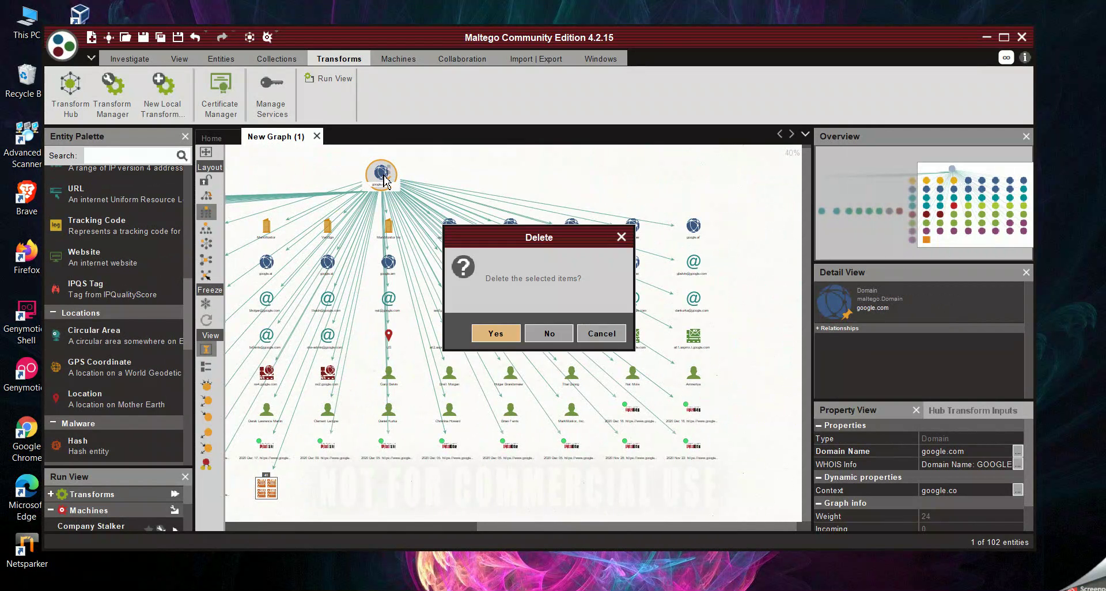
pyautogui.press('Return')
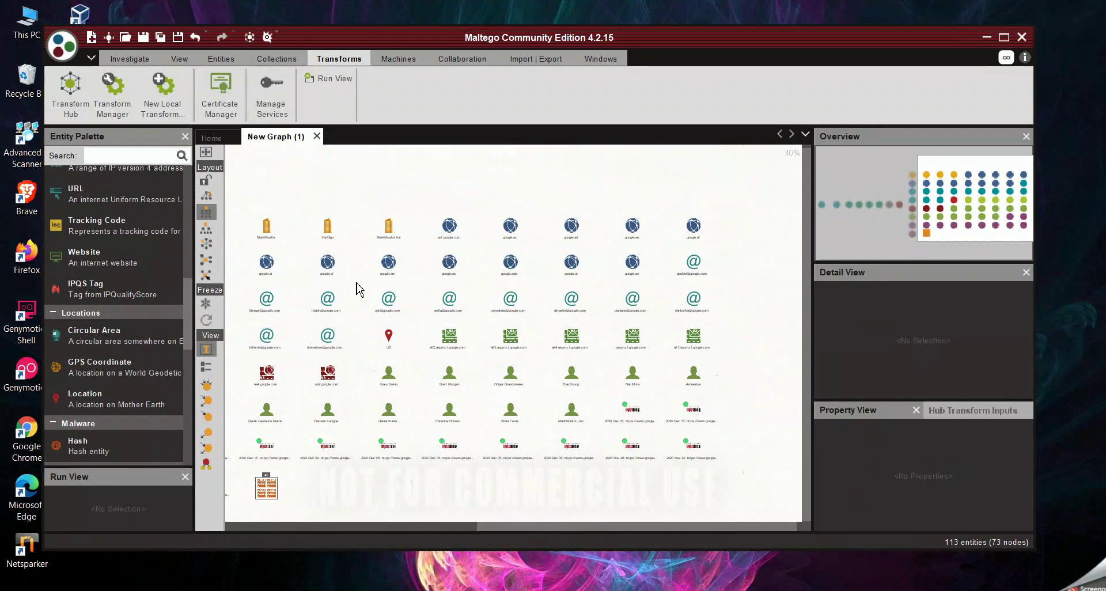
pyautogui.hotkey('ctrl', 'a')
pyautogui.press('Delete')
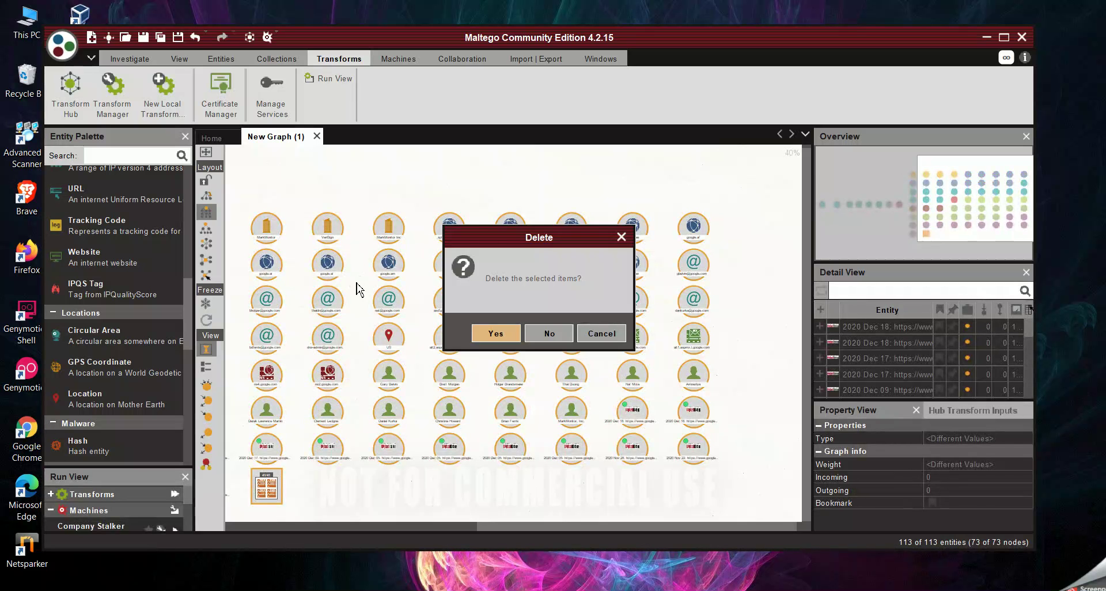
pyautogui.press('Return')
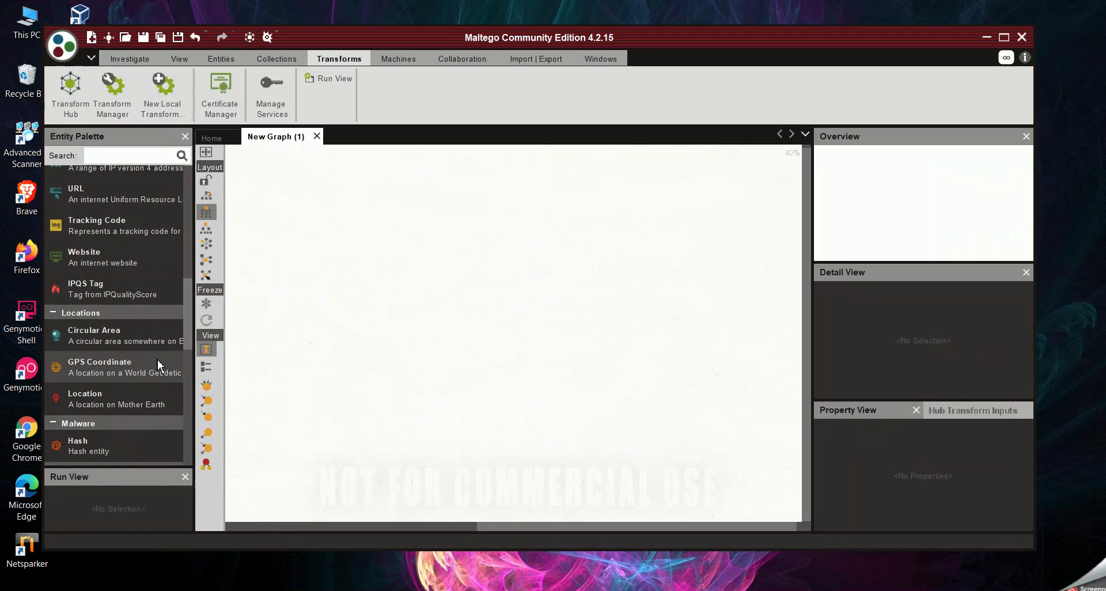
# Add a Person entity from the Personal group to the empty graph.
pyautogui.scroll(-3, 123, 397)
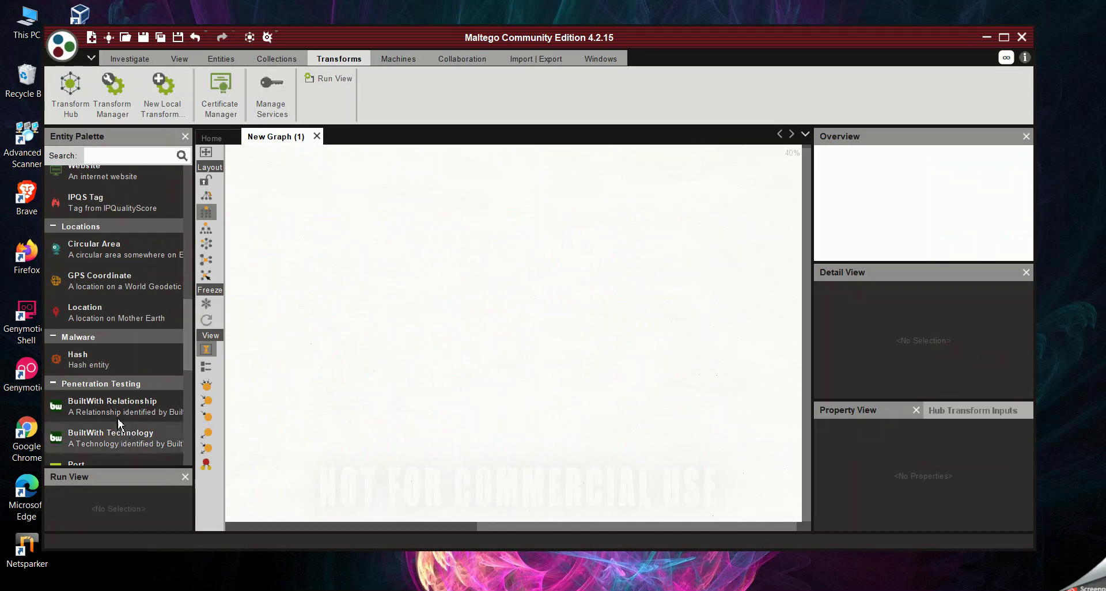
pyautogui.scroll(-3, 113, 386)
pyautogui.scroll(-3, 91, 406)
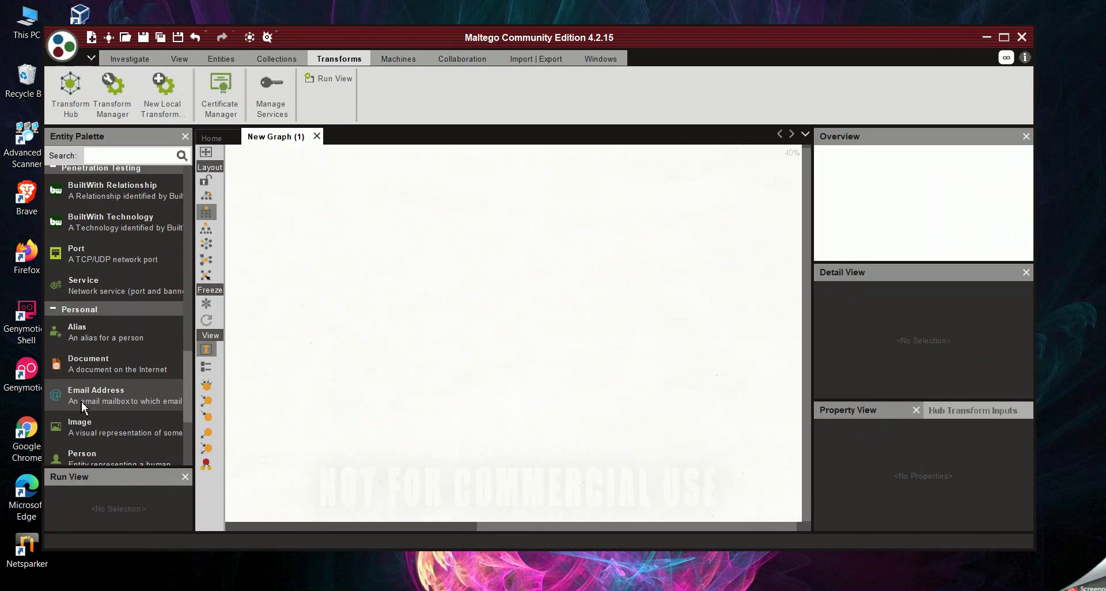
pyautogui.scroll(-1, 95, 432)
pyautogui.moveTo(74, 419); pyautogui.dragTo(420, 291)
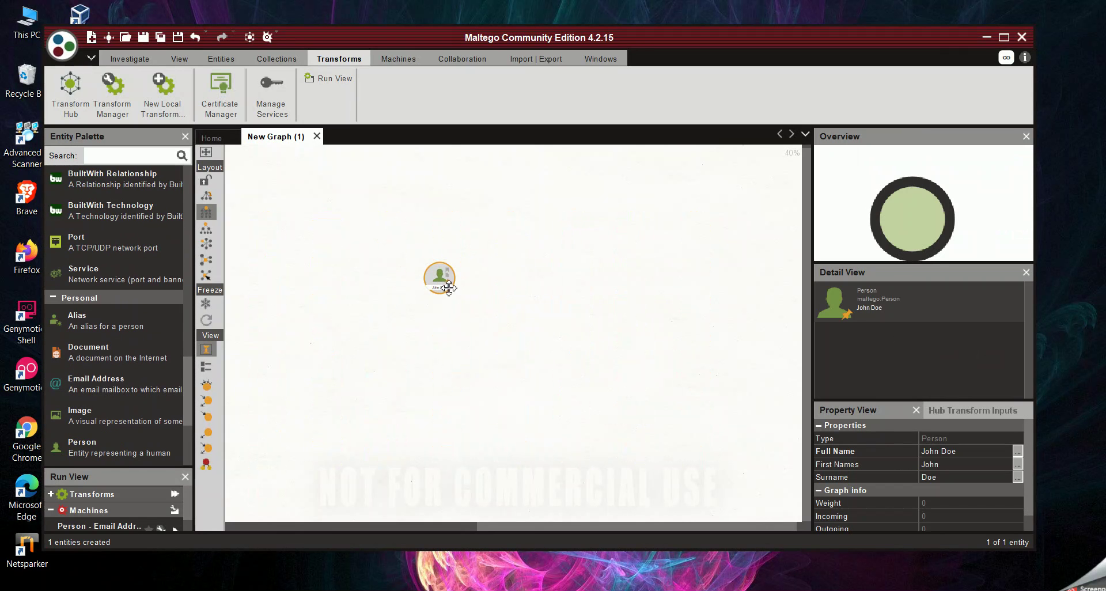
pyautogui.scroll(5, 409, 311)
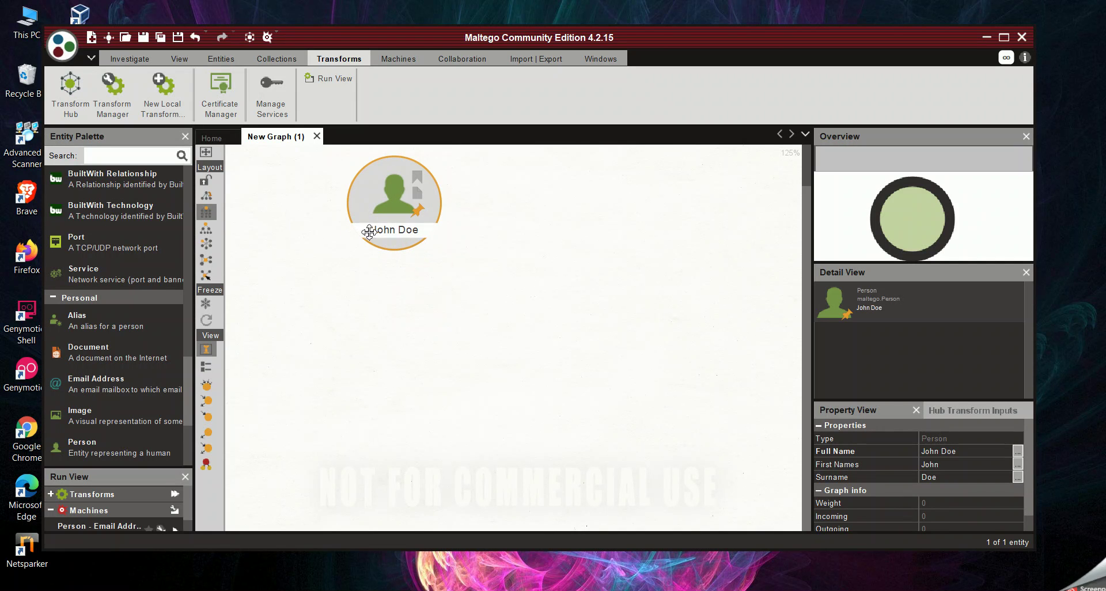
# Replace the Person entity's default name with a first name and select it.
pyautogui.doubleClick(391, 228)
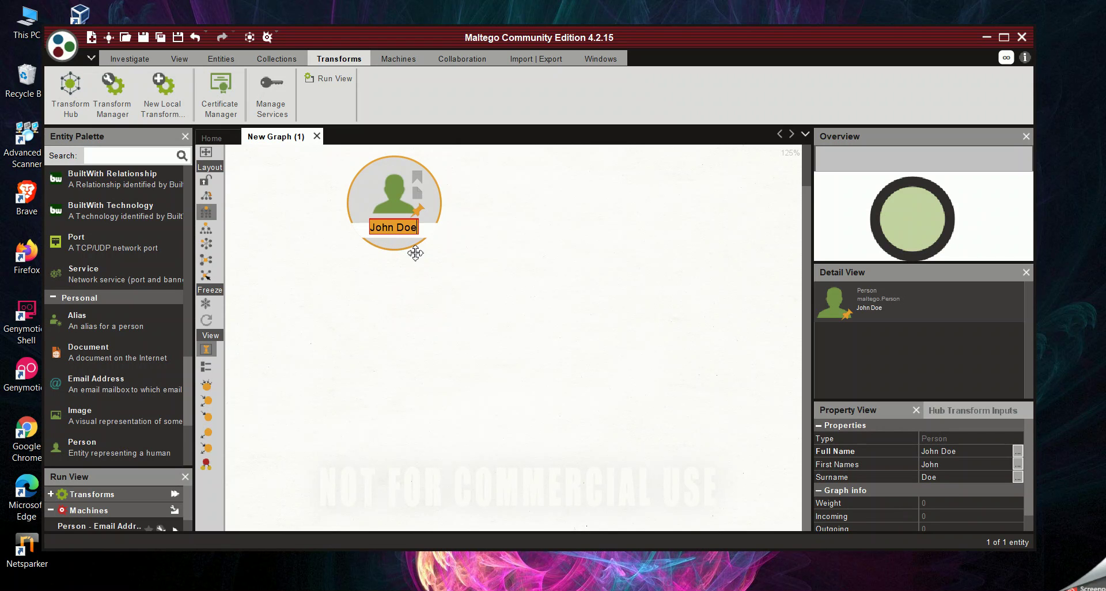
pyautogui.write('Ja')
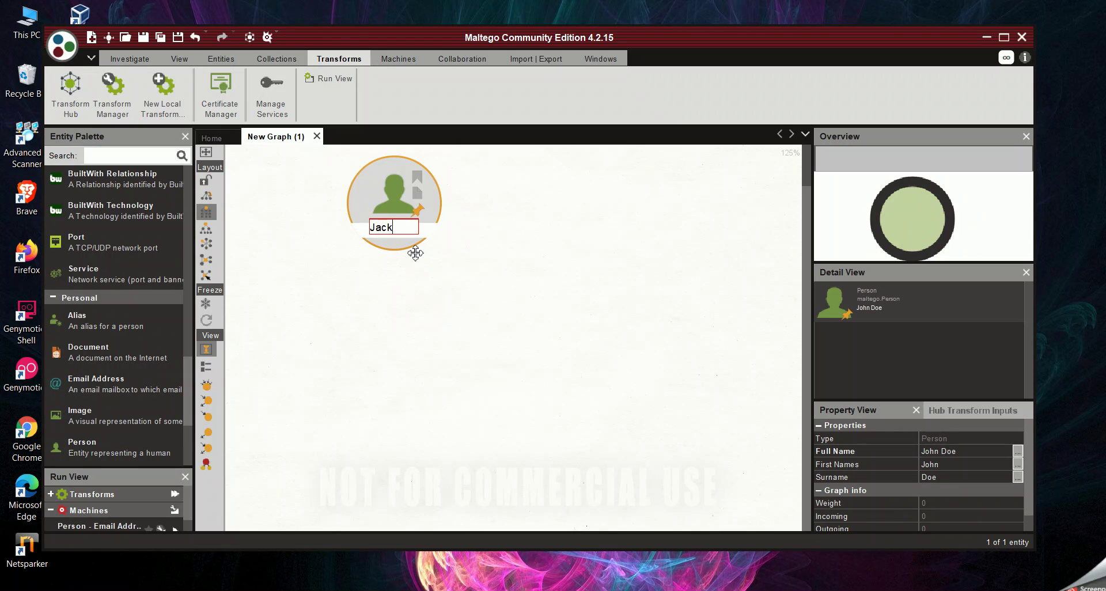
pyautogui.write('ck')
pyautogui.click(459, 295)
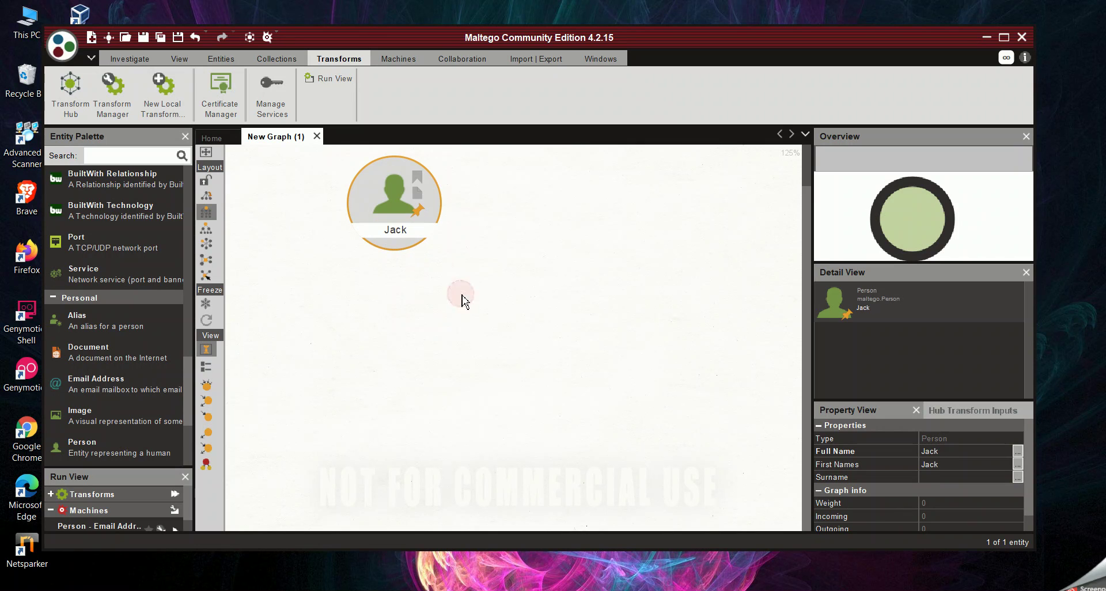
pyautogui.click(377, 194)
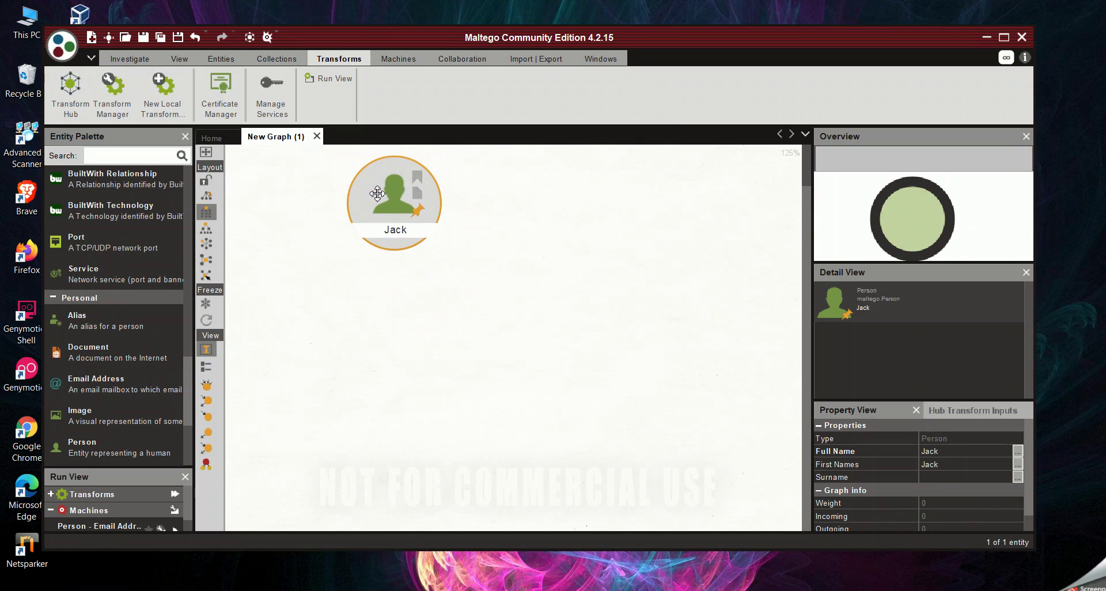
pyautogui.rightClick(378, 194)
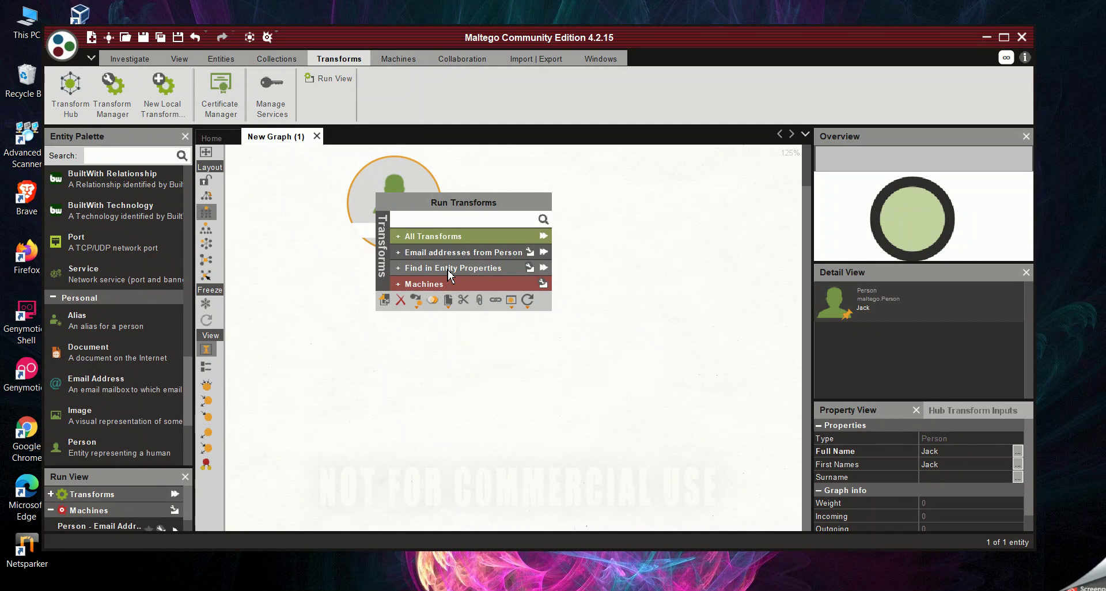
# Cancel an accidental Run All, then run the person's To Email Addresses transform.
pyautogui.click(545, 236)
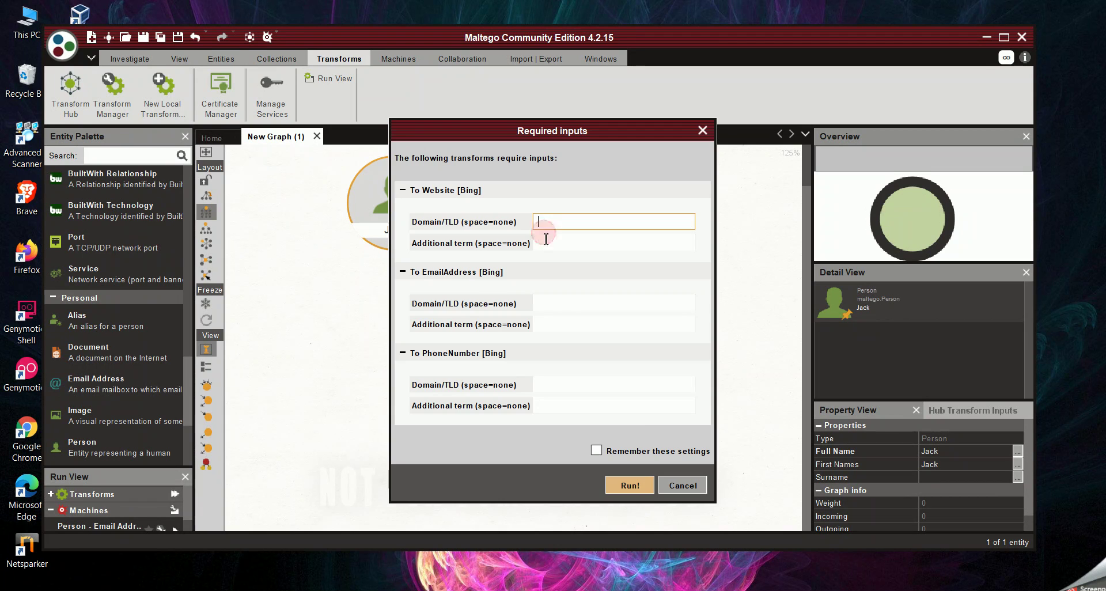
pyautogui.click(677, 486)
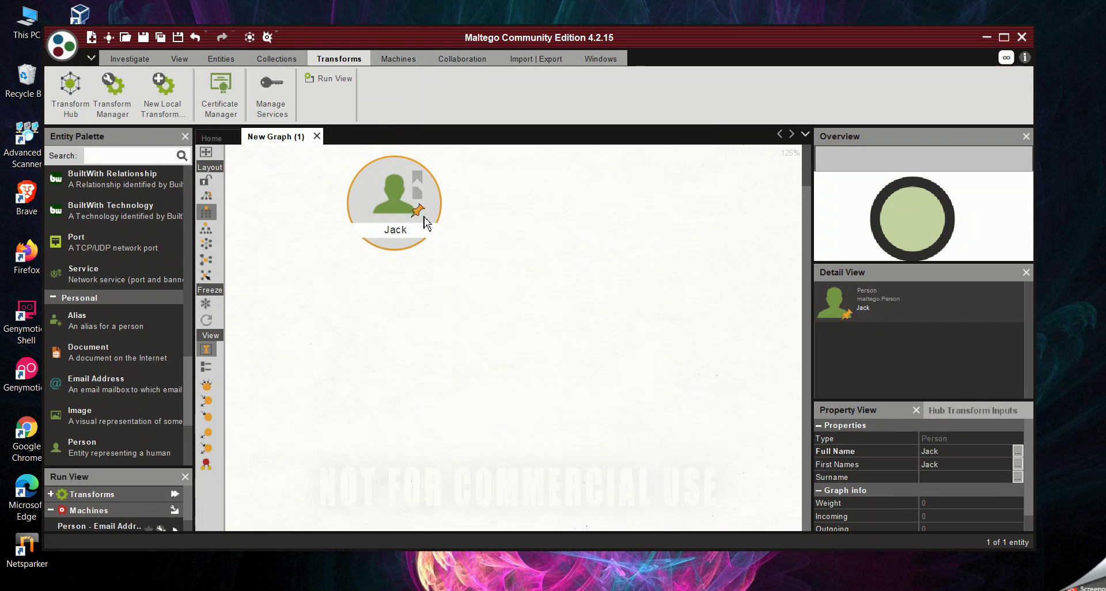
pyautogui.rightClick(424, 218)
pyautogui.click(545, 247)
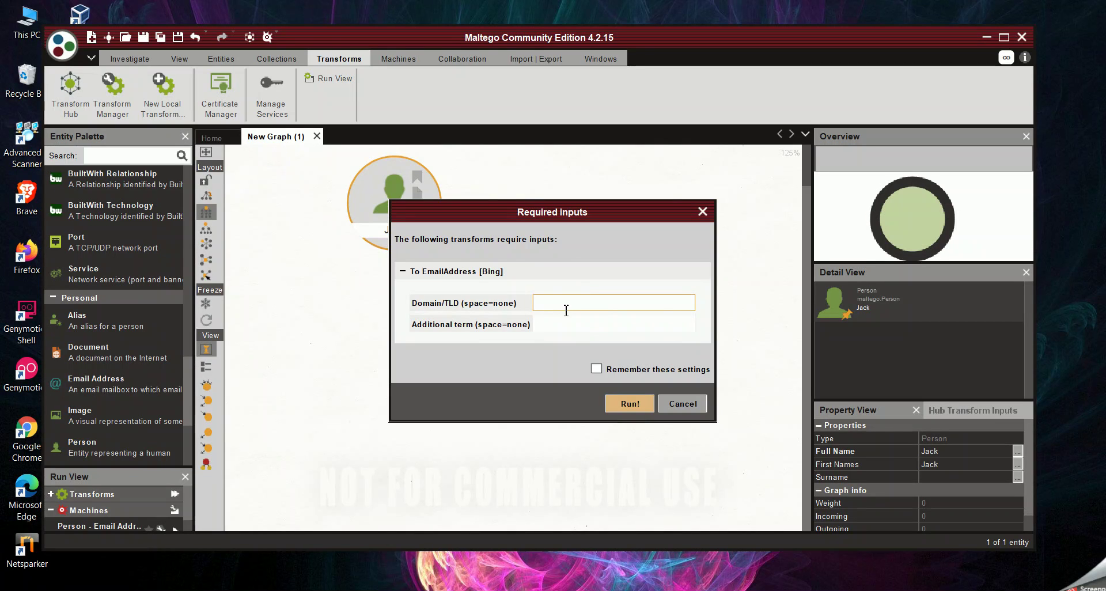
pyautogui.click(629, 403)
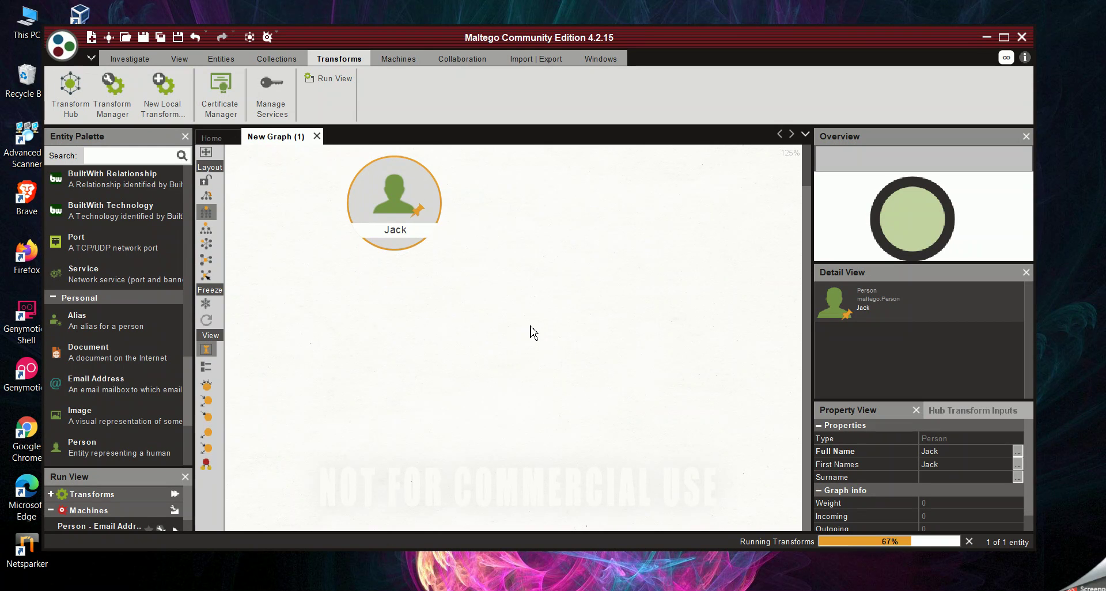
pyautogui.click(488, 452)
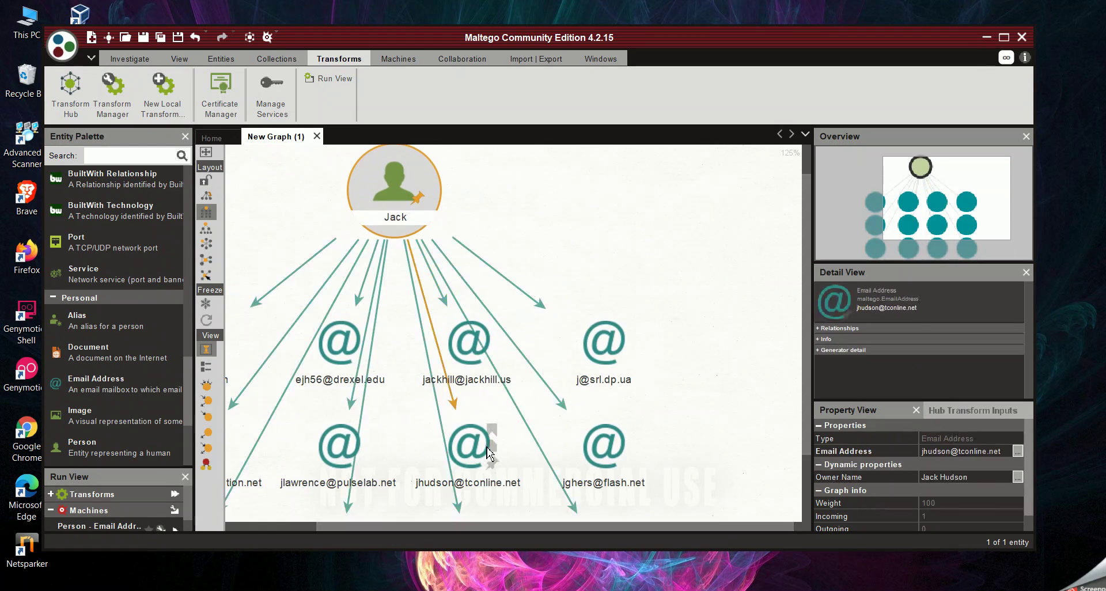
pyautogui.scroll(-1, 440, 476)
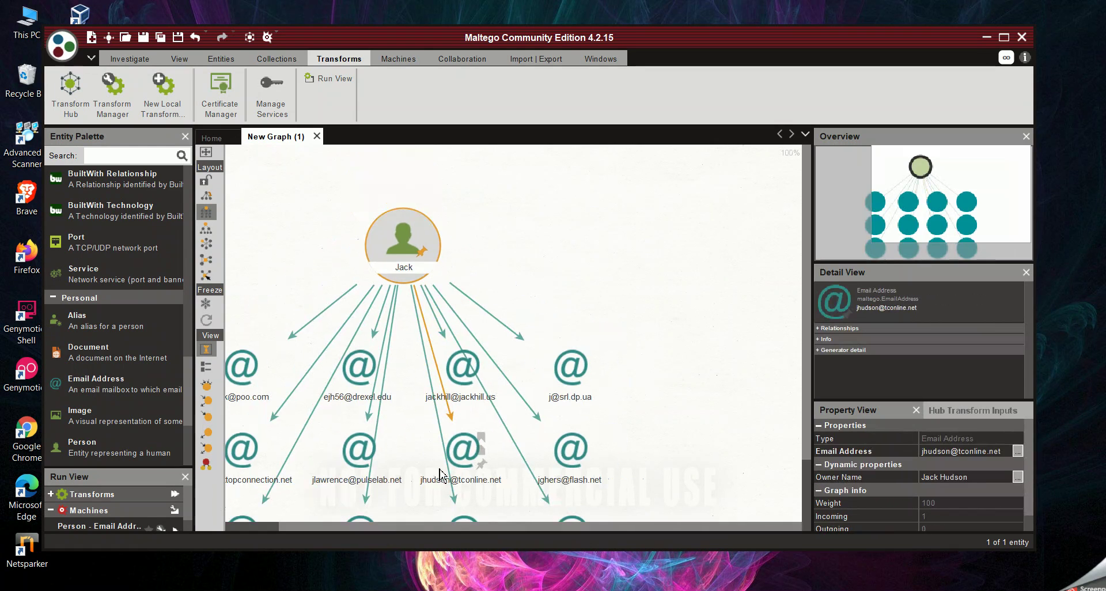
pyautogui.click(403, 242)
pyautogui.moveTo(512, 283); pyautogui.dragTo(573, 242)
pyautogui.click(375, 521)
pyautogui.moveTo(373, 527); pyautogui.dragTo(341, 523)
pyautogui.click(466, 311)
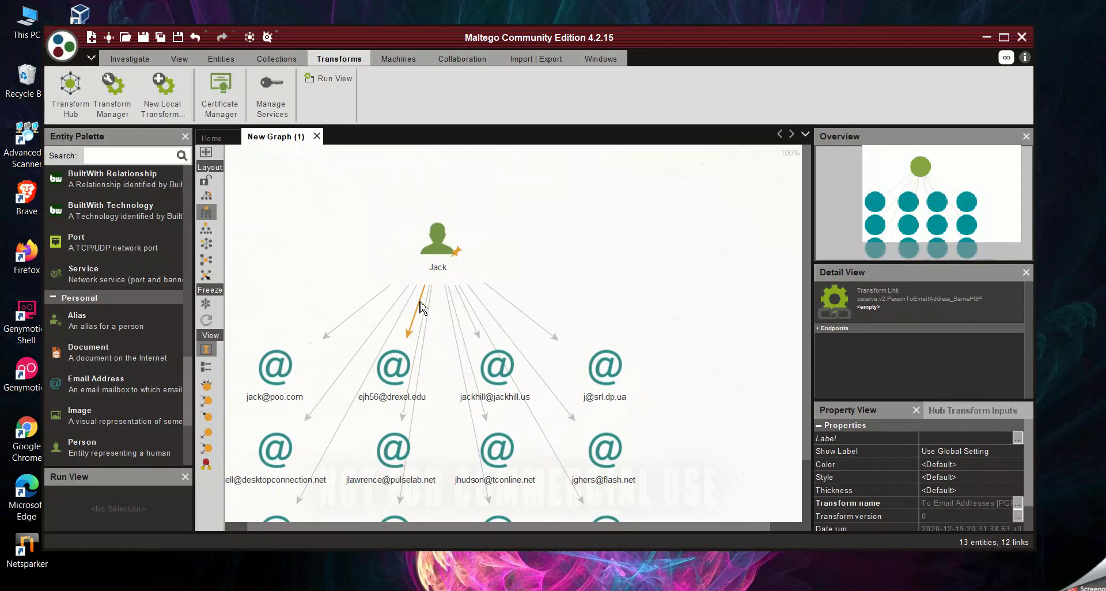
pyautogui.click(638, 354)
pyautogui.moveTo(806, 298); pyautogui.dragTo(797, 422)
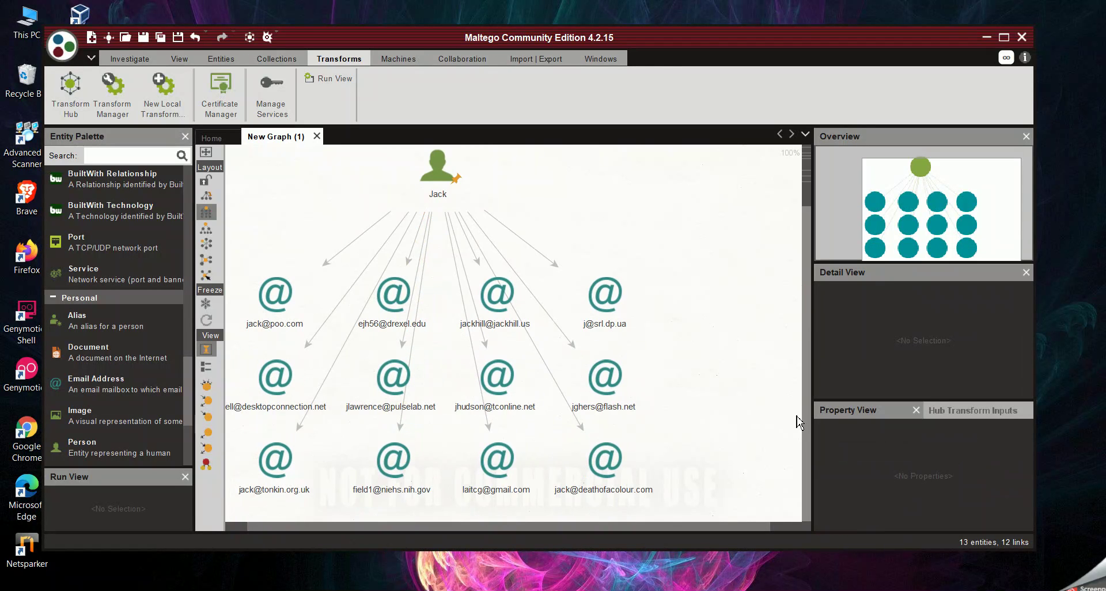
pyautogui.click(483, 397)
pyautogui.click(383, 516)
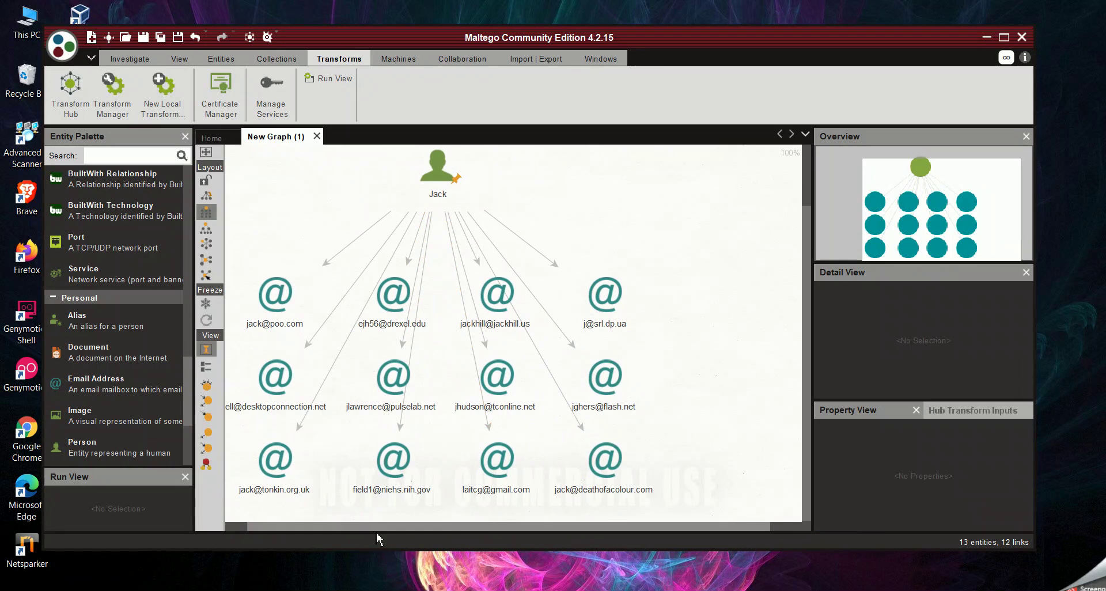
pyautogui.moveTo(373, 534); pyautogui.dragTo(336, 529)
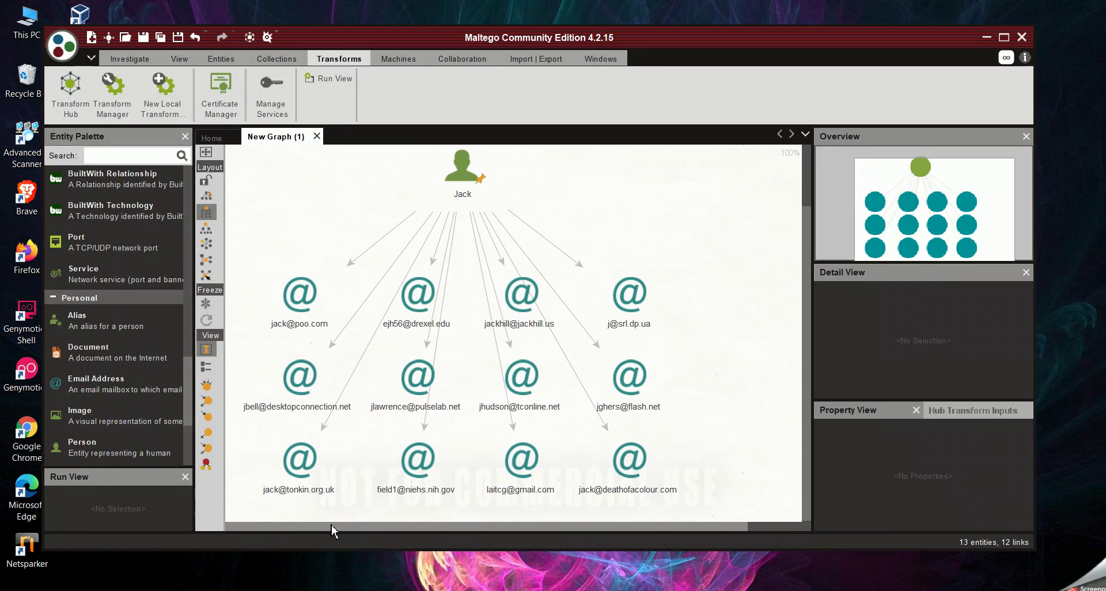
pyautogui.click(409, 491)
pyautogui.click(535, 272)
pyautogui.click(457, 284)
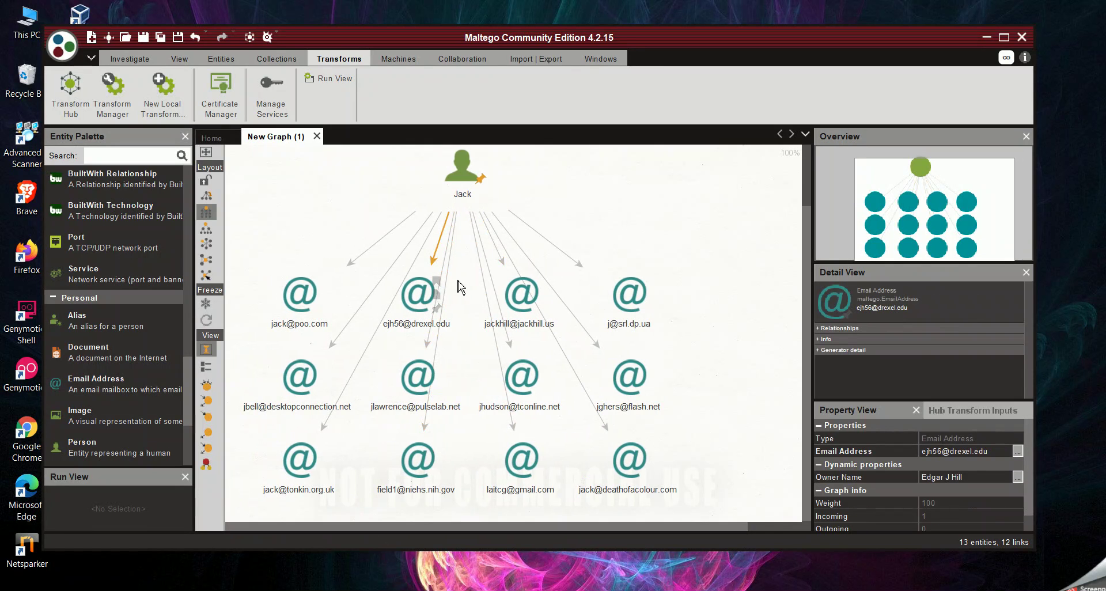
pyautogui.click(247, 293)
# Add a Port entity from Penetration Testing to the graph's top right.
pyautogui.scroll(3, 72, 274)
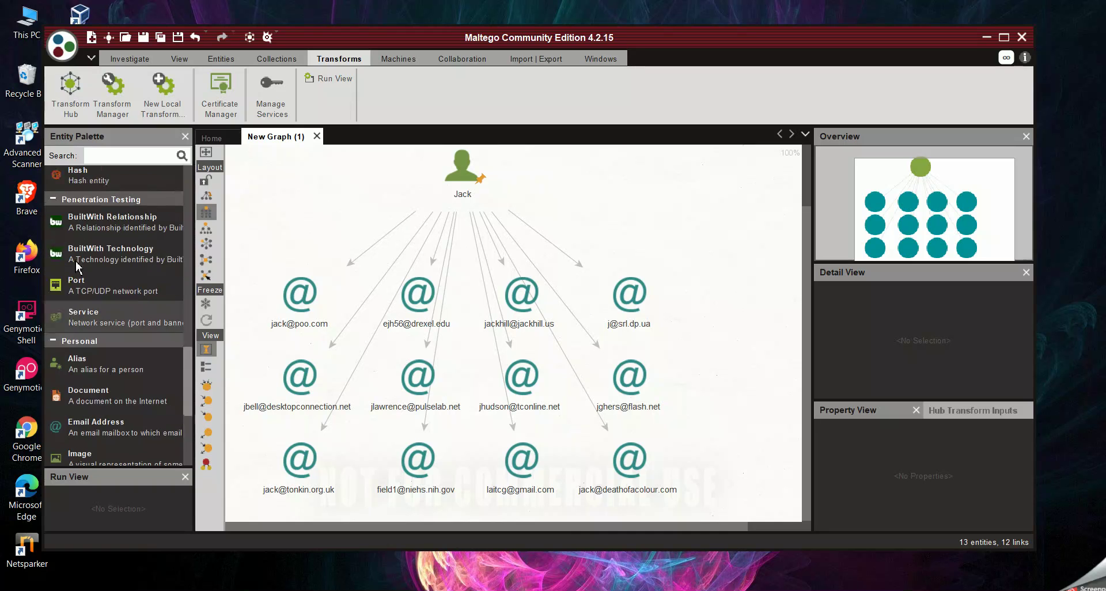
pyautogui.moveTo(95, 344); pyautogui.dragTo(672, 220)
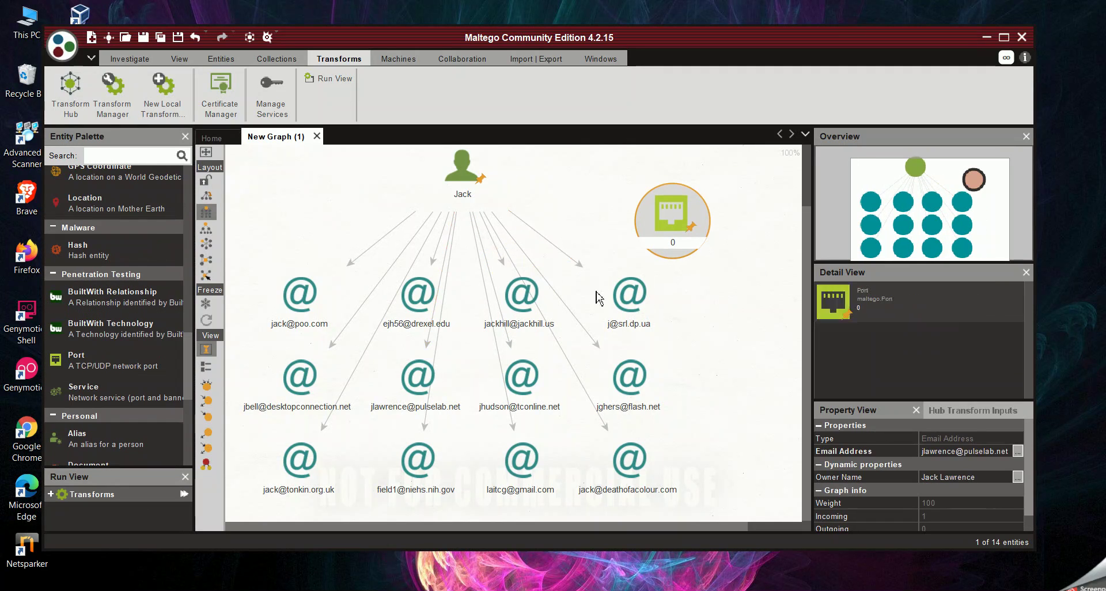
pyautogui.scroll(3, 104, 330)
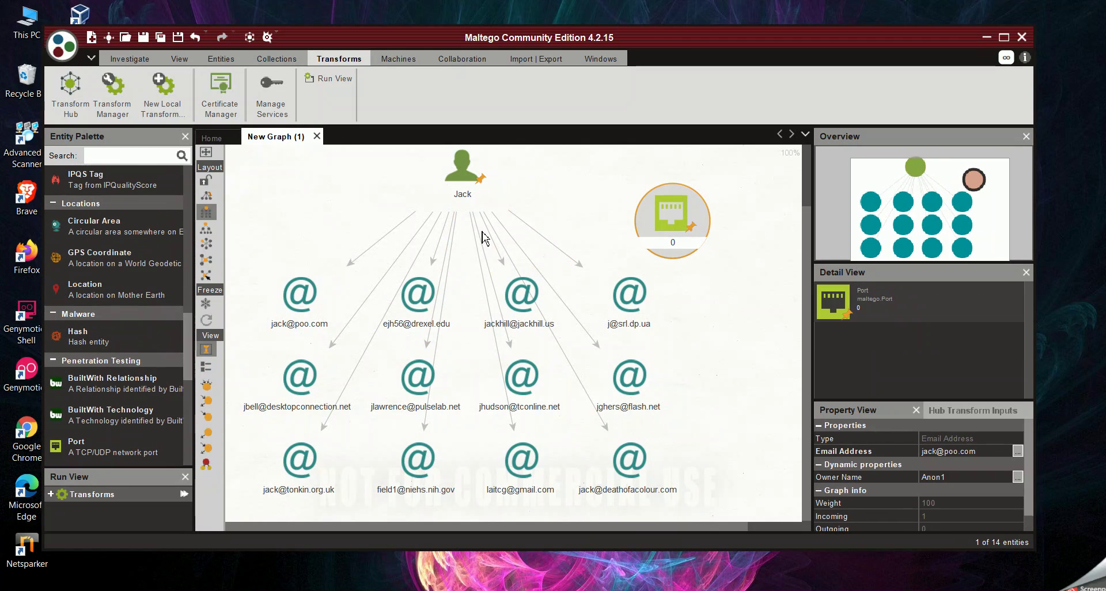
pyautogui.scroll(4, 115, 265)
pyautogui.scroll(7, 118, 265)
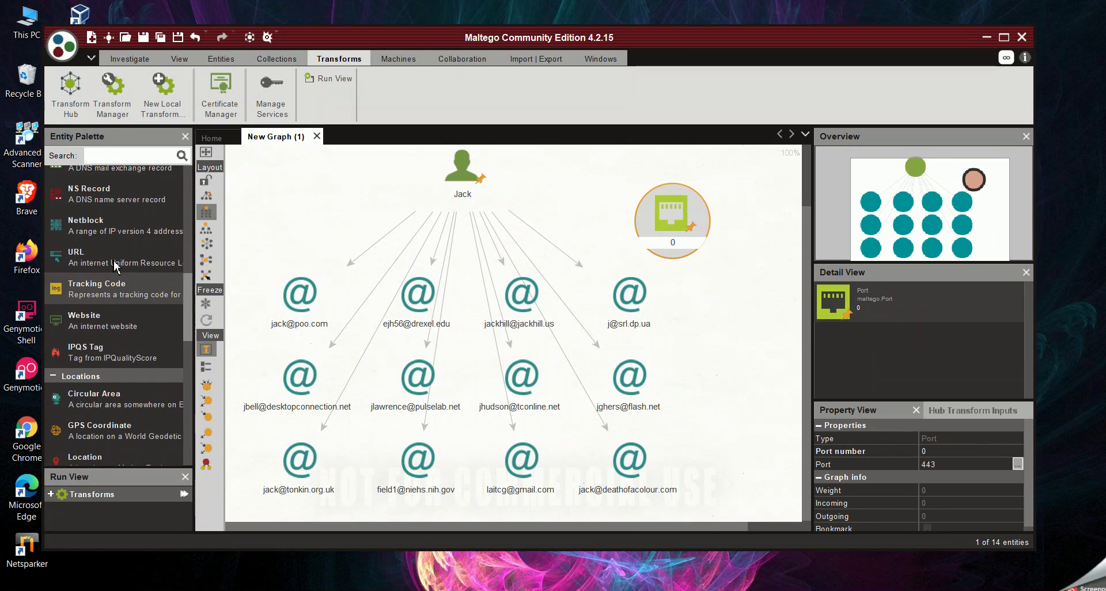
pyautogui.scroll(1, 127, 262)
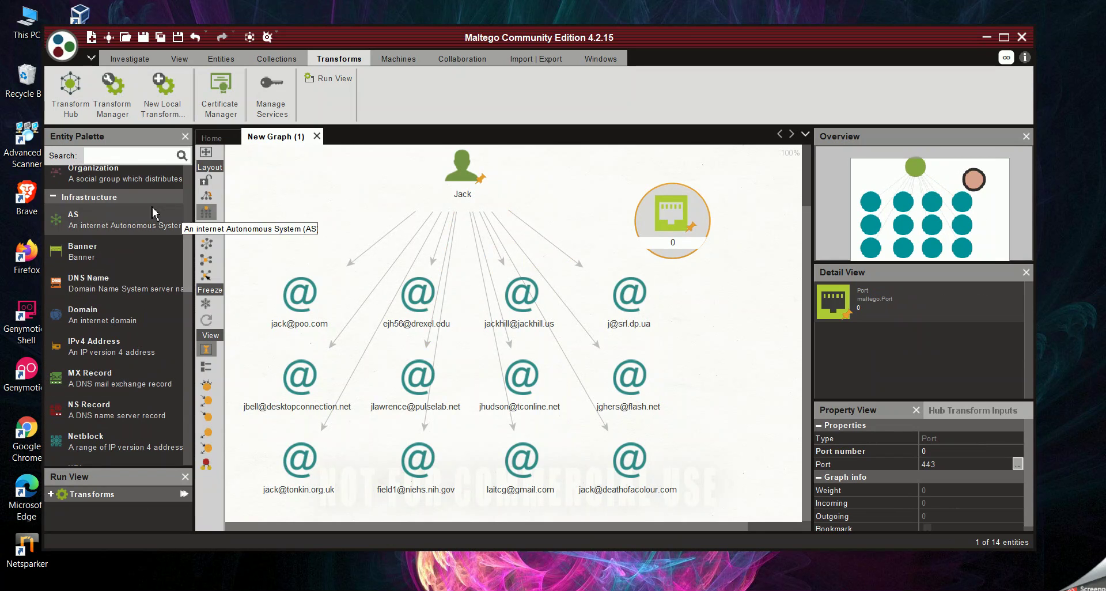
pyautogui.scroll(6, 112, 245)
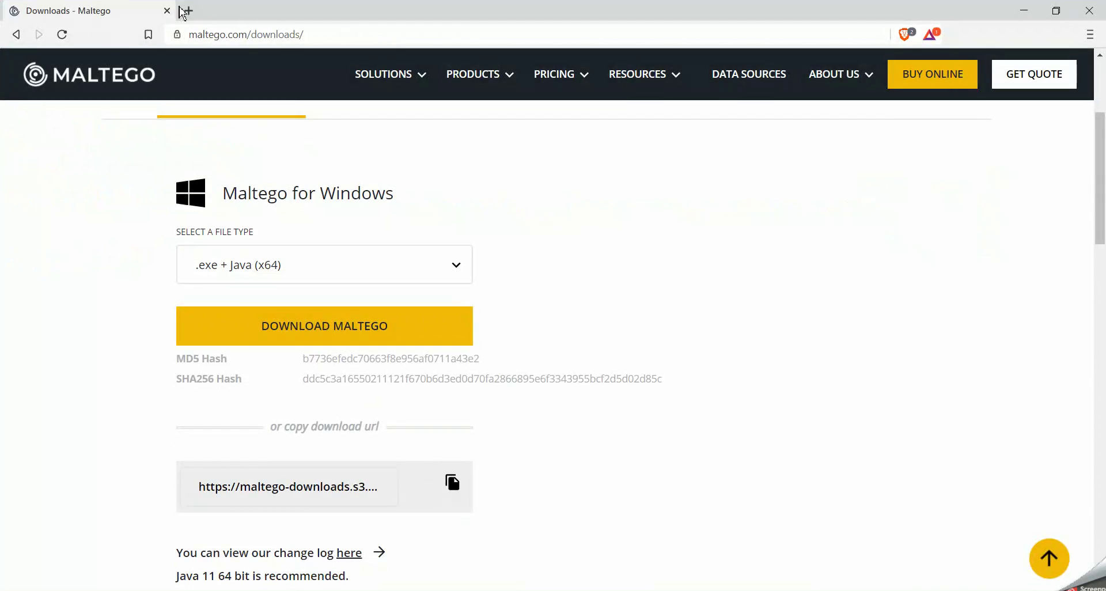
# Load pipl.com in a new Brave tab and reveal its Customer Log In options.
pyautogui.click(186, 10)
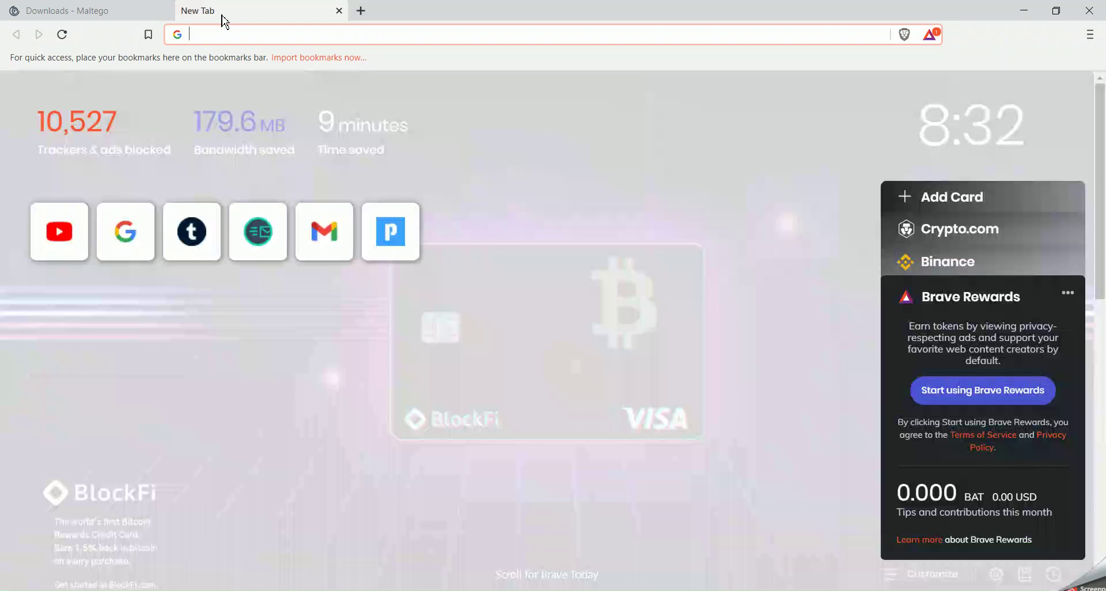
pyautogui.write('pip')
pyautogui.press('Return')
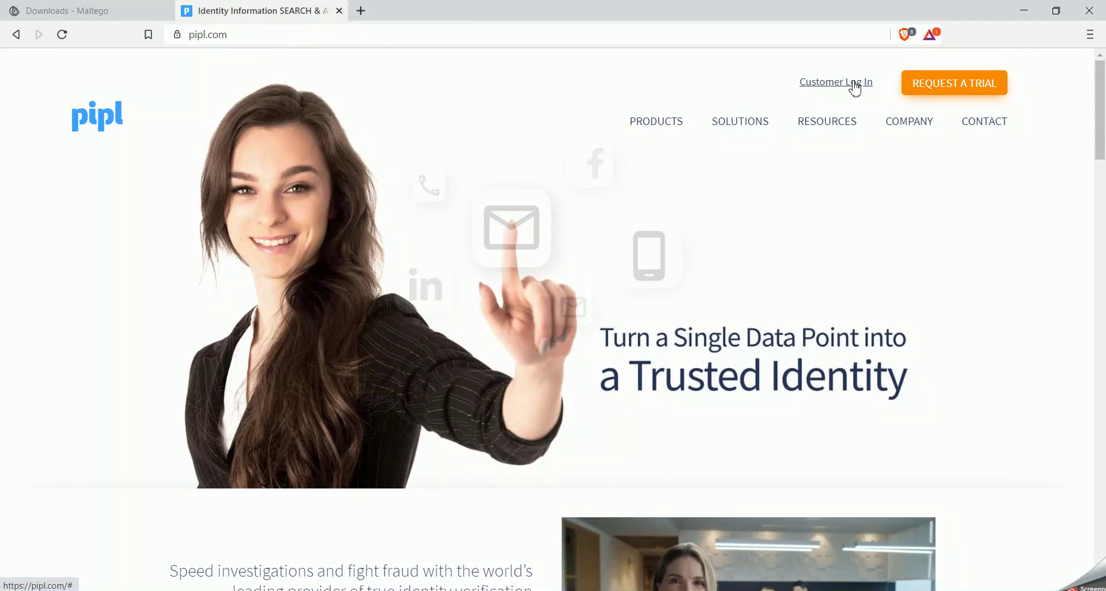
pyautogui.click(833, 82)
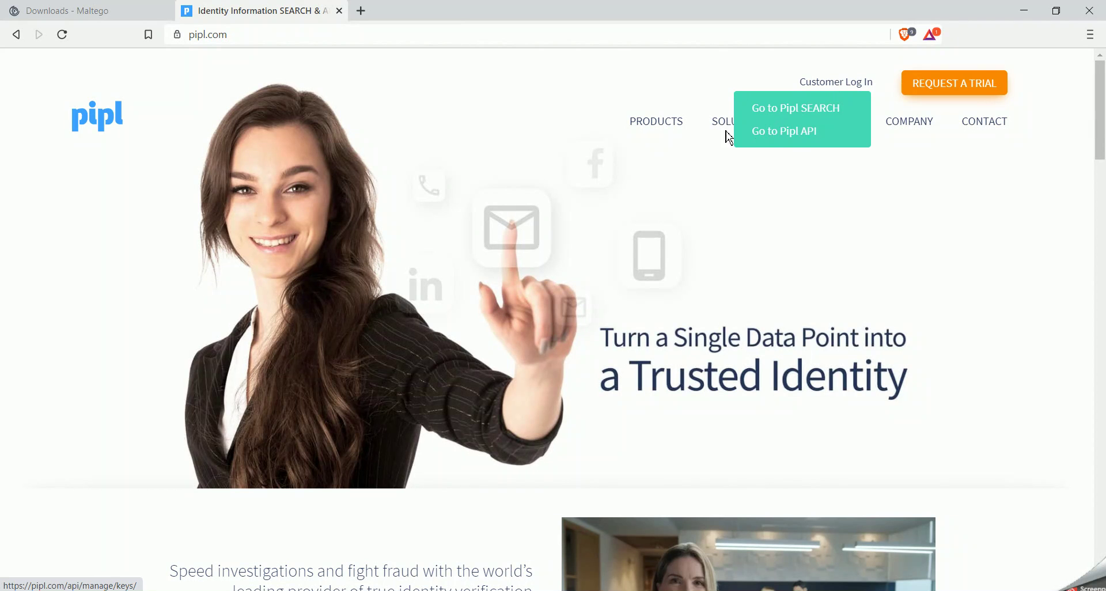
# In a new tab, search Google for spokeo and open the spokeo.com website.
pyautogui.click(361, 12)
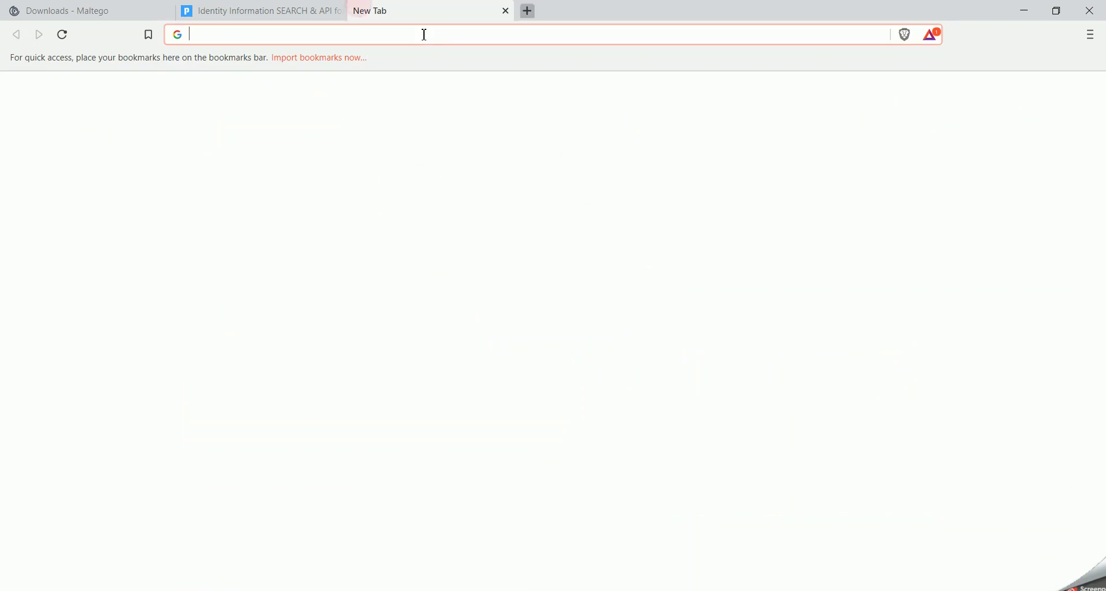
pyautogui.write('spo')
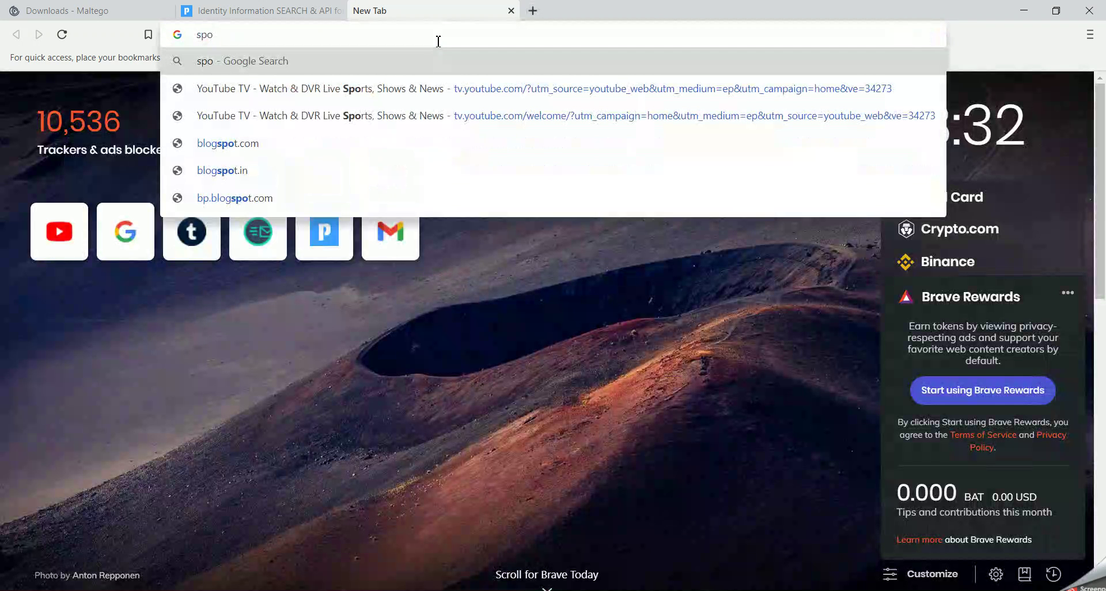
pyautogui.press('BackSpace')
pyautogui.press('BackSpace')
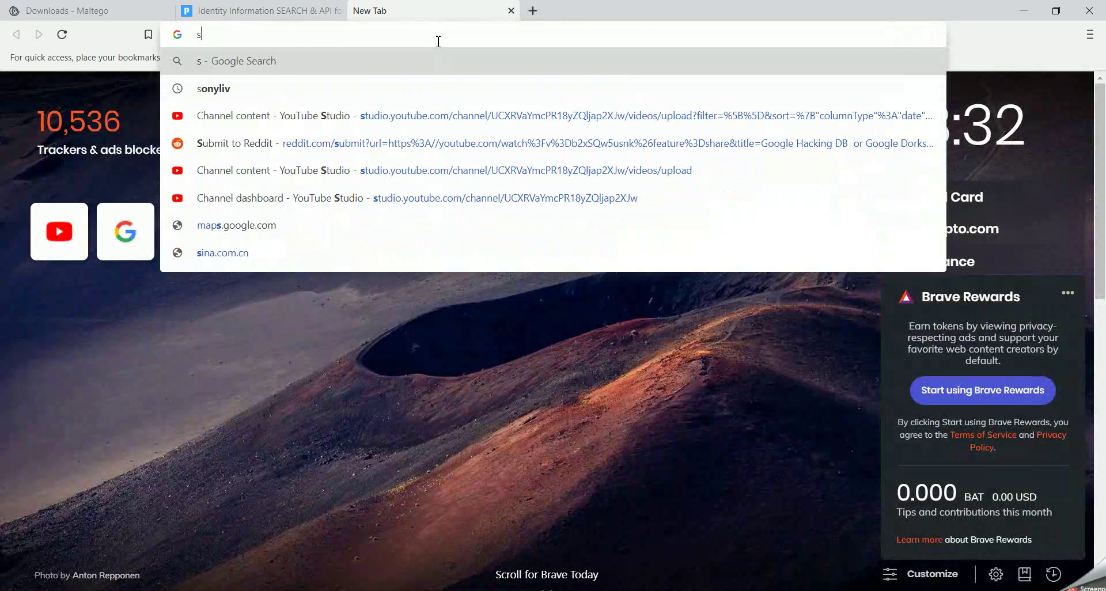
pyautogui.press('BackSpace')
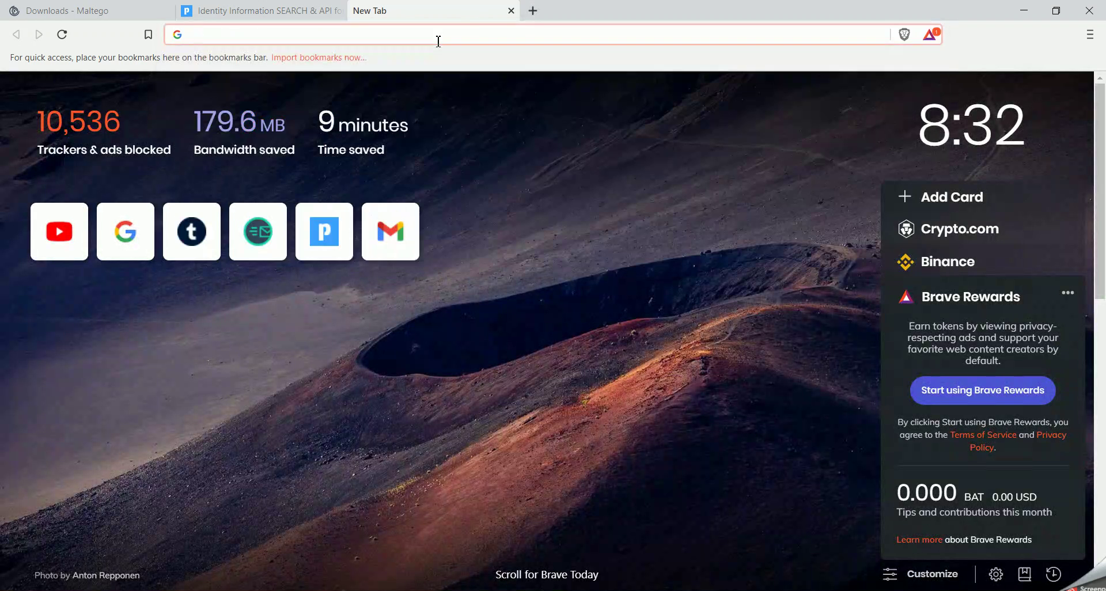
pyautogui.write('spoke')
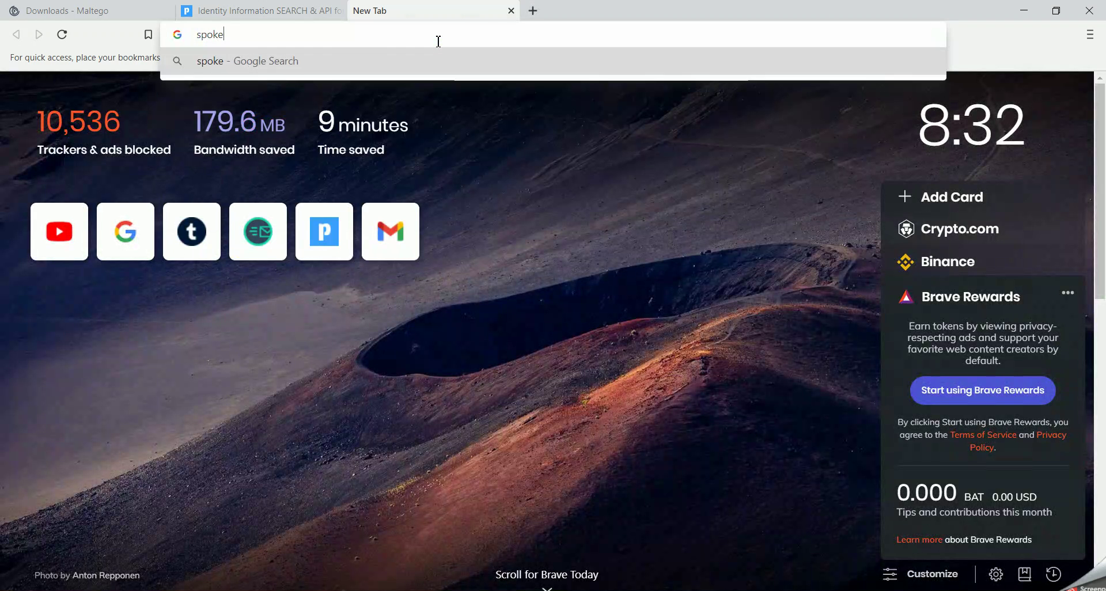
pyautogui.write('d')
pyautogui.press('BackSpace')
pyautogui.write('o')
pyautogui.press('Return')
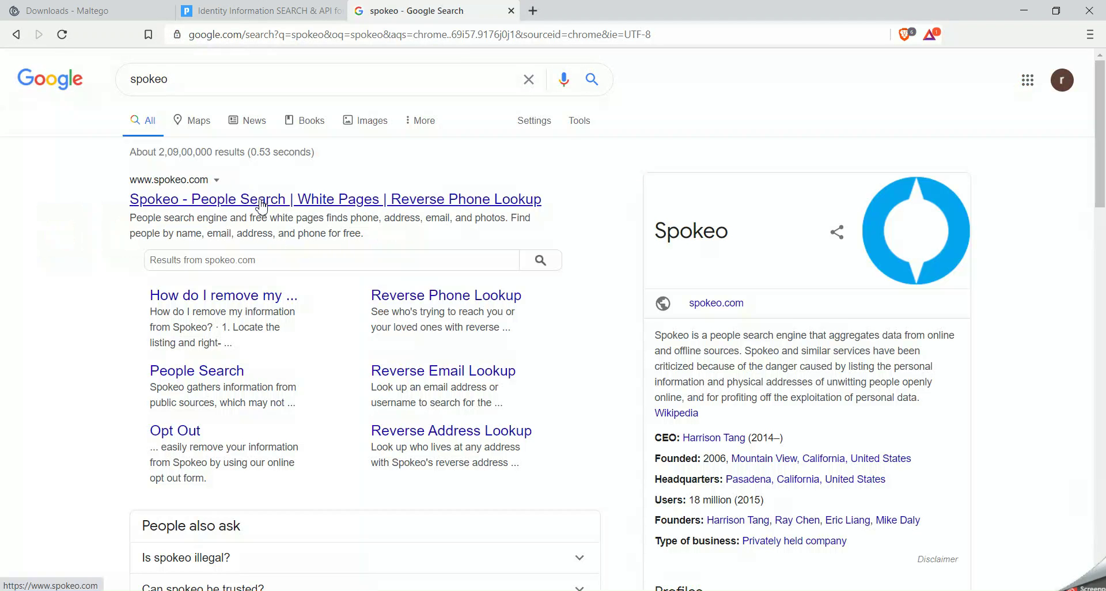
pyautogui.click(262, 206)
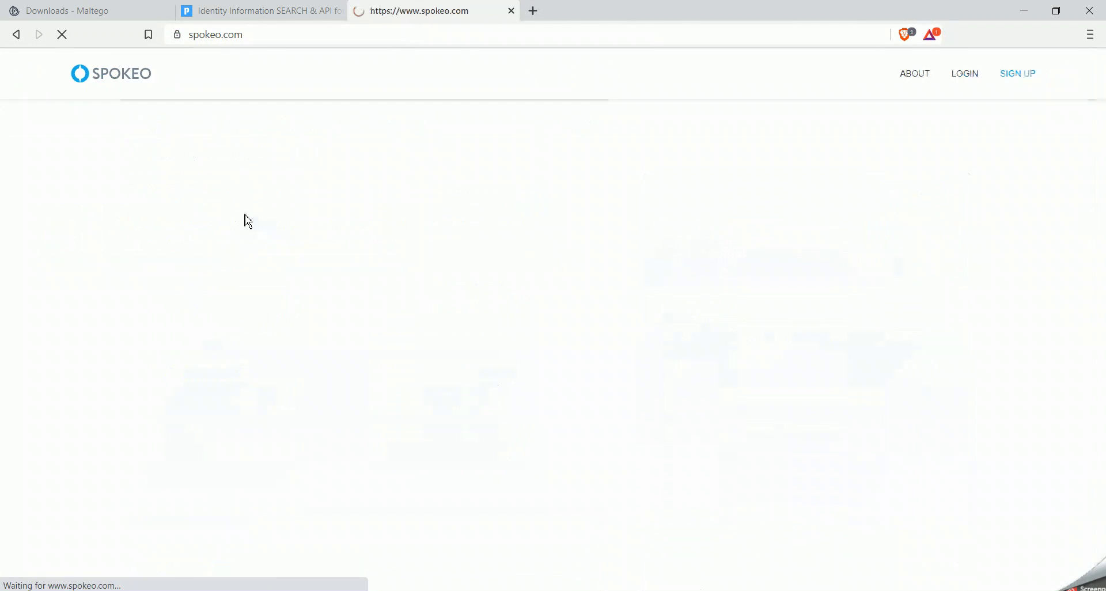
# Run a Spokeo people search for a sample full name.
pyautogui.click(247, 272)
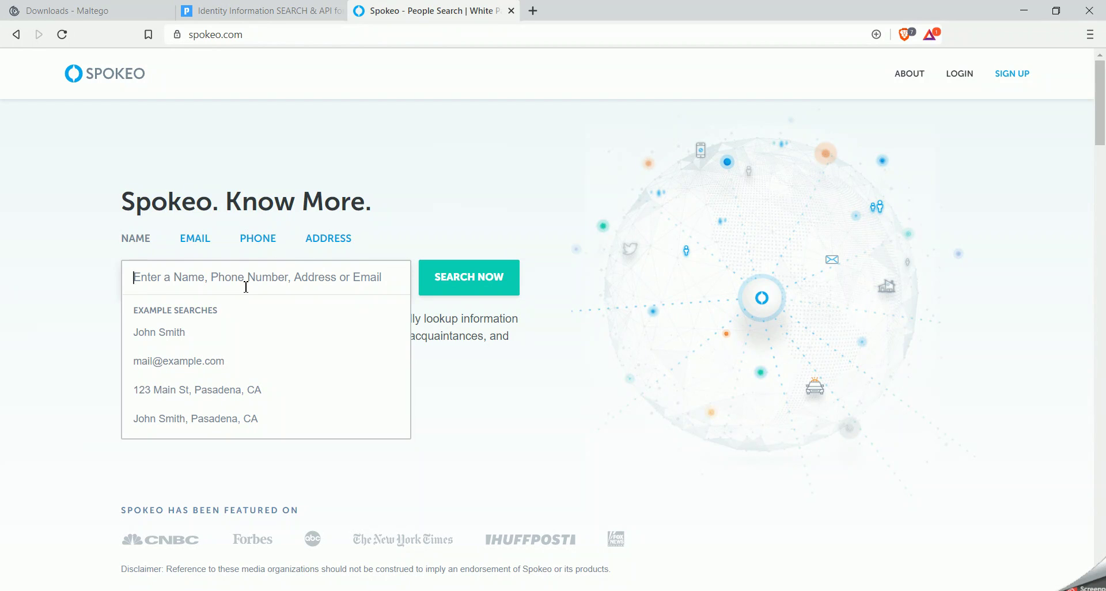
pyautogui.write('Jack ')
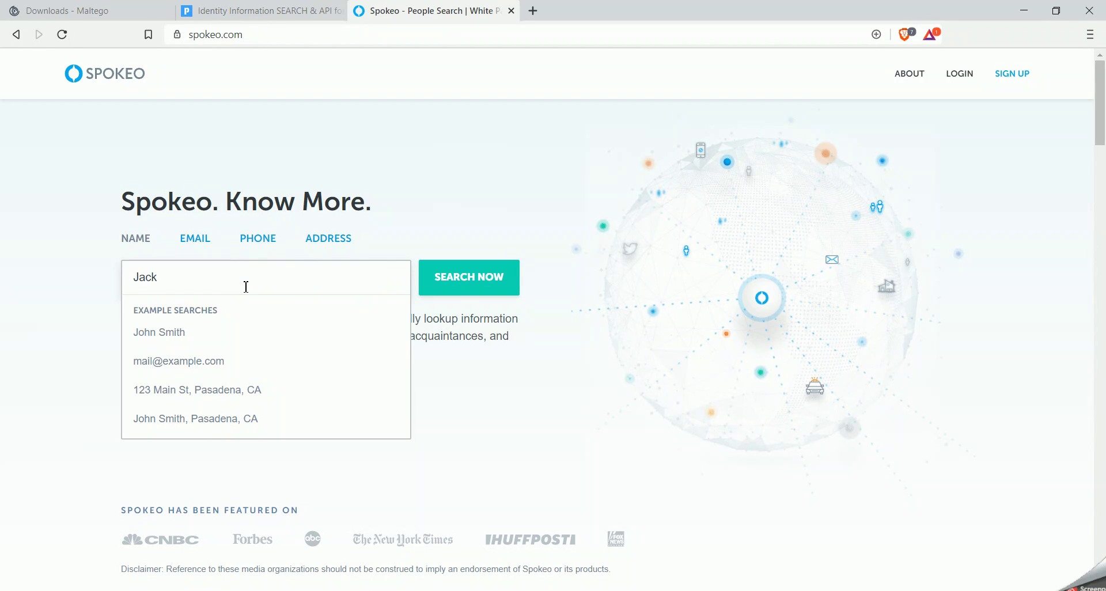
pyautogui.write('Smith')
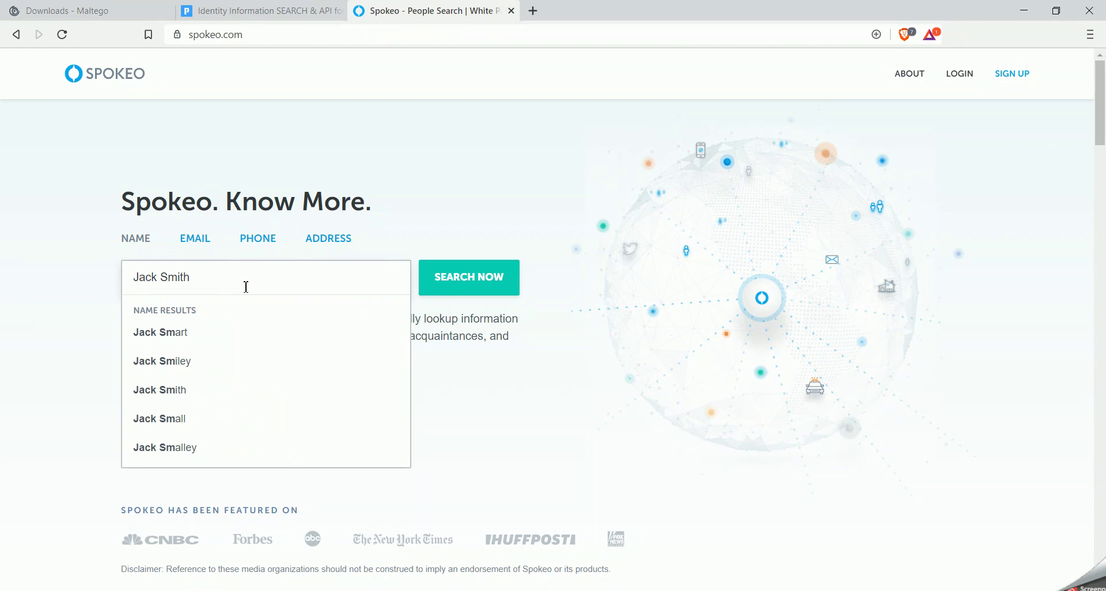
pyautogui.click(446, 291)
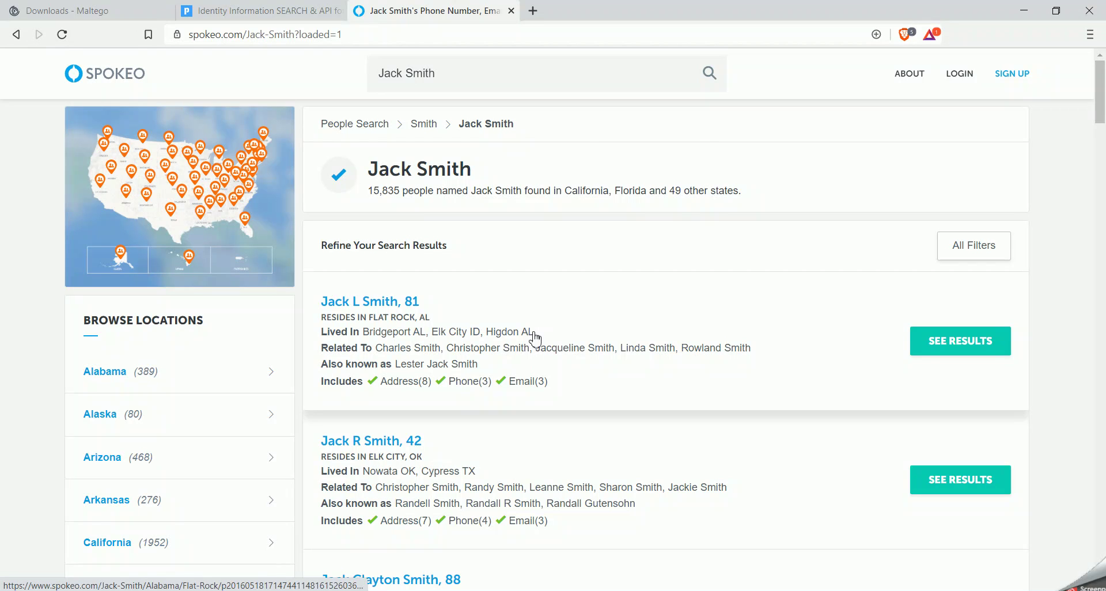
# Scroll through the Spokeo results, then expand and dismiss the example search types.
pyautogui.scroll(-1, 439, 302)
pyautogui.scroll(-1, 439, 302)
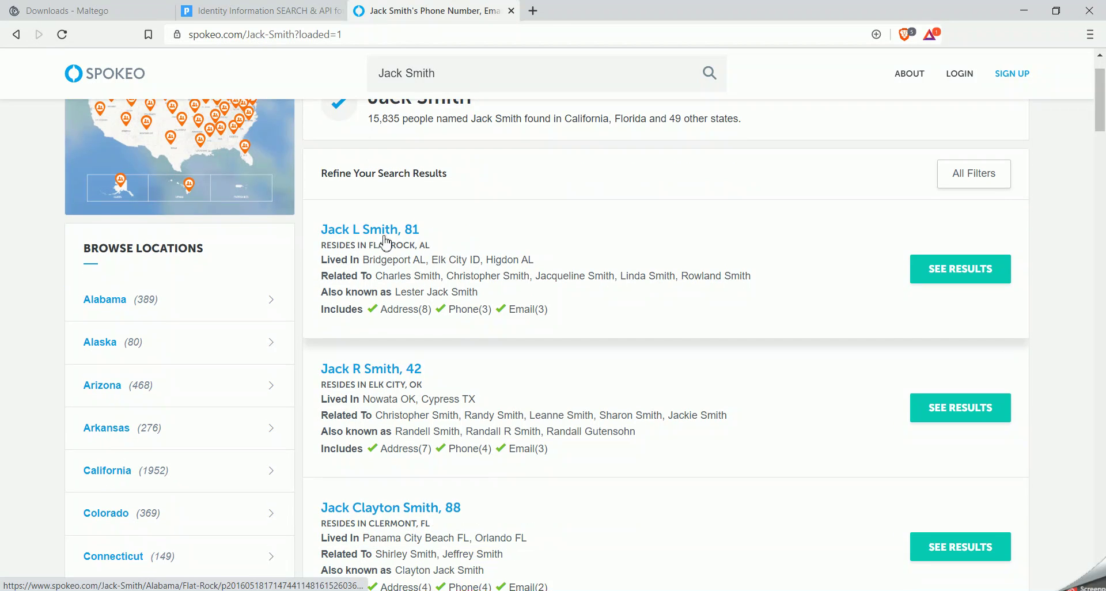
pyautogui.scroll(-8, 403, 297)
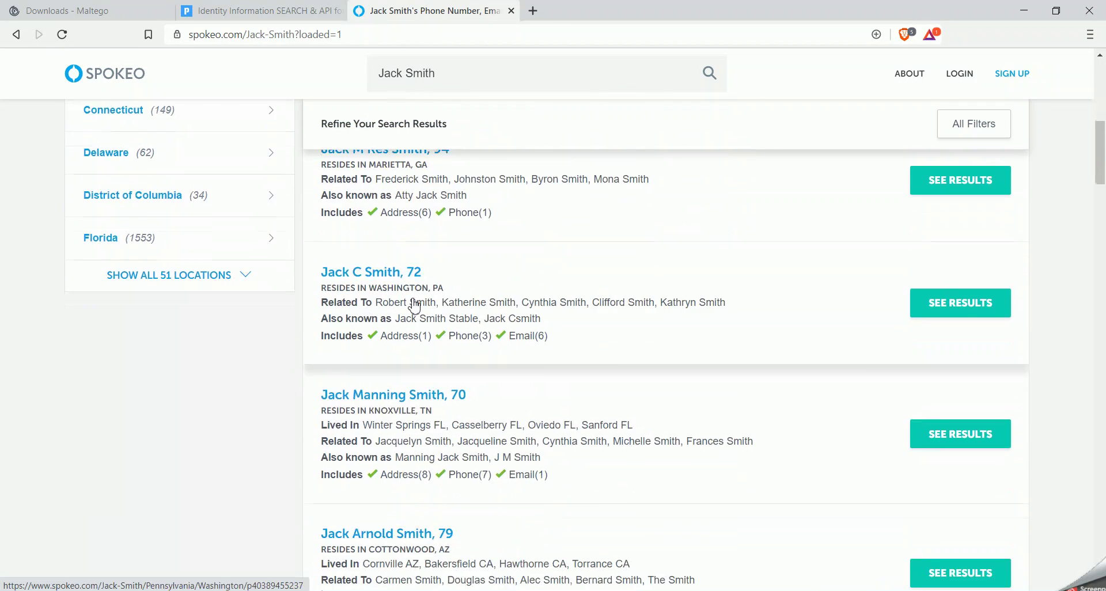
pyautogui.scroll(-3, 427, 314)
pyautogui.scroll(13, 426, 313)
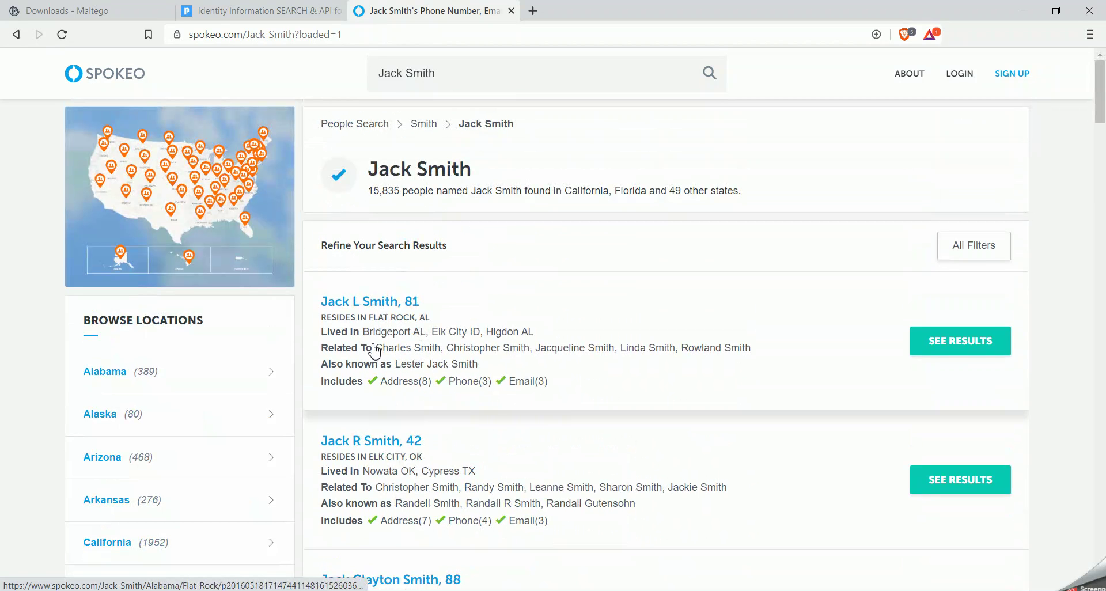
pyautogui.scroll(-6, 374, 350)
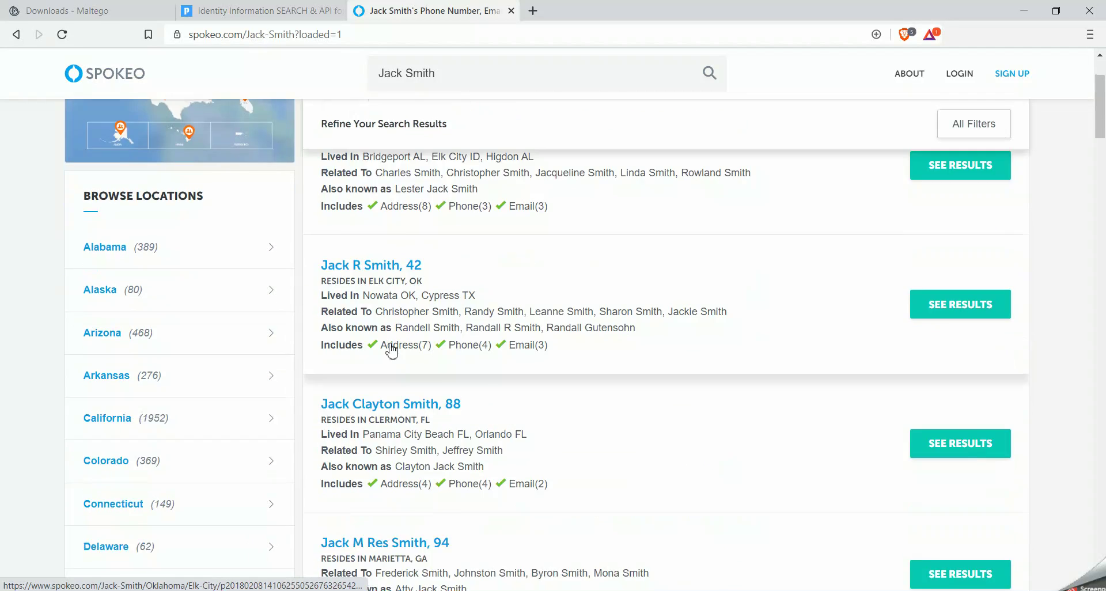
pyautogui.scroll(-14, 409, 355)
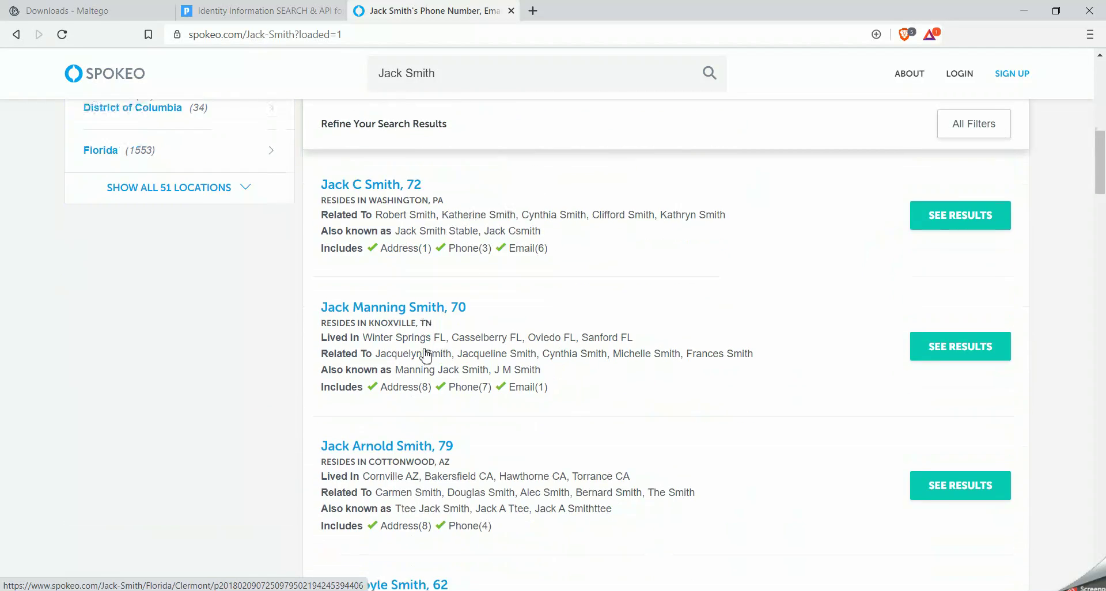
pyautogui.scroll(-7, 426, 357)
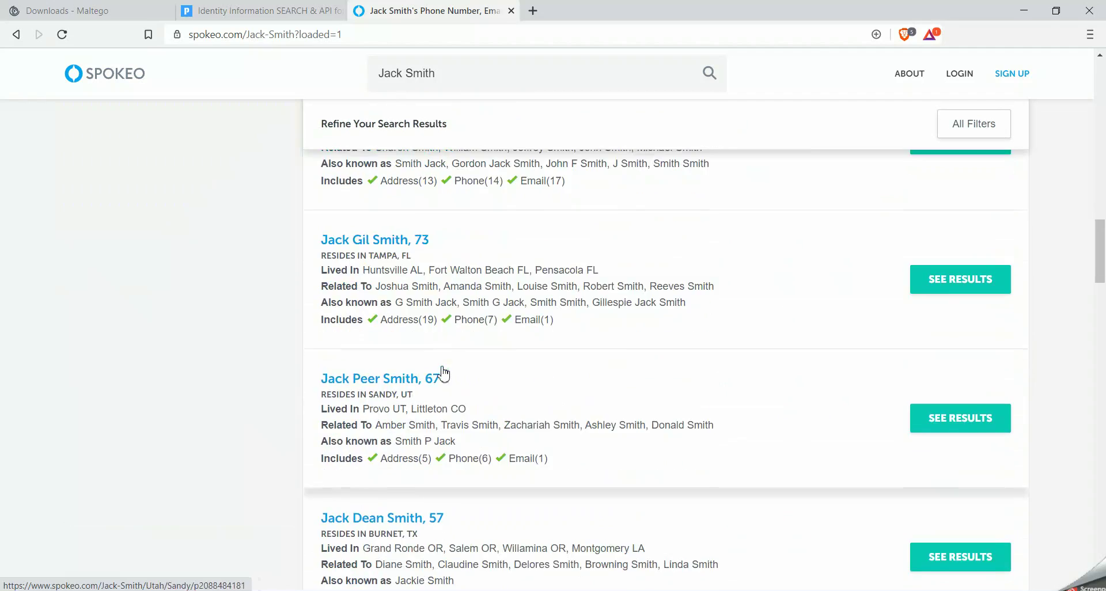
pyautogui.scroll(20, 415, 357)
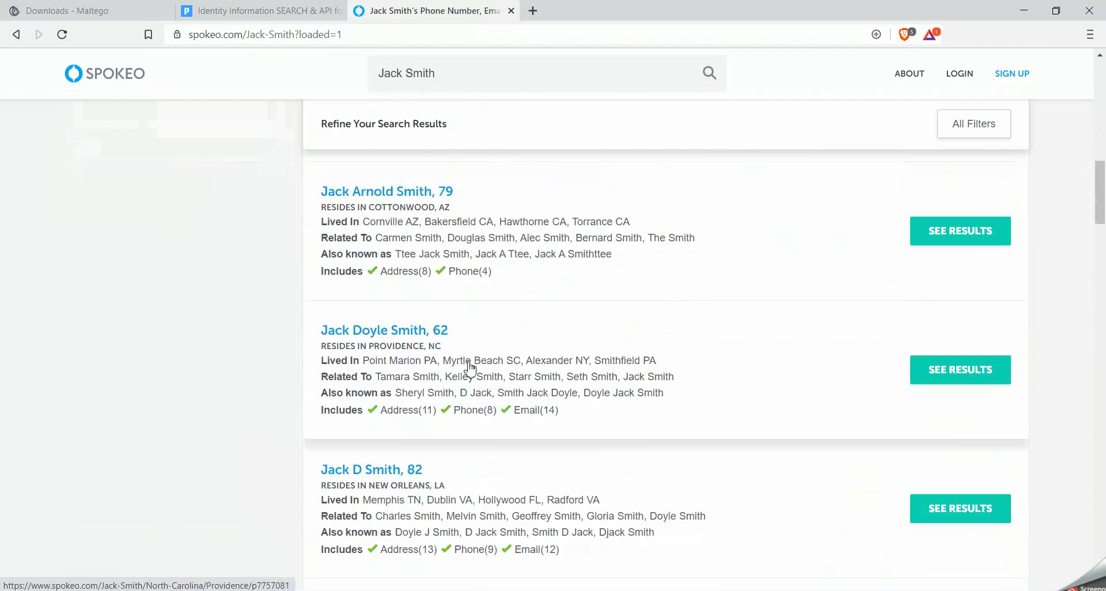
pyautogui.click(420, 73)
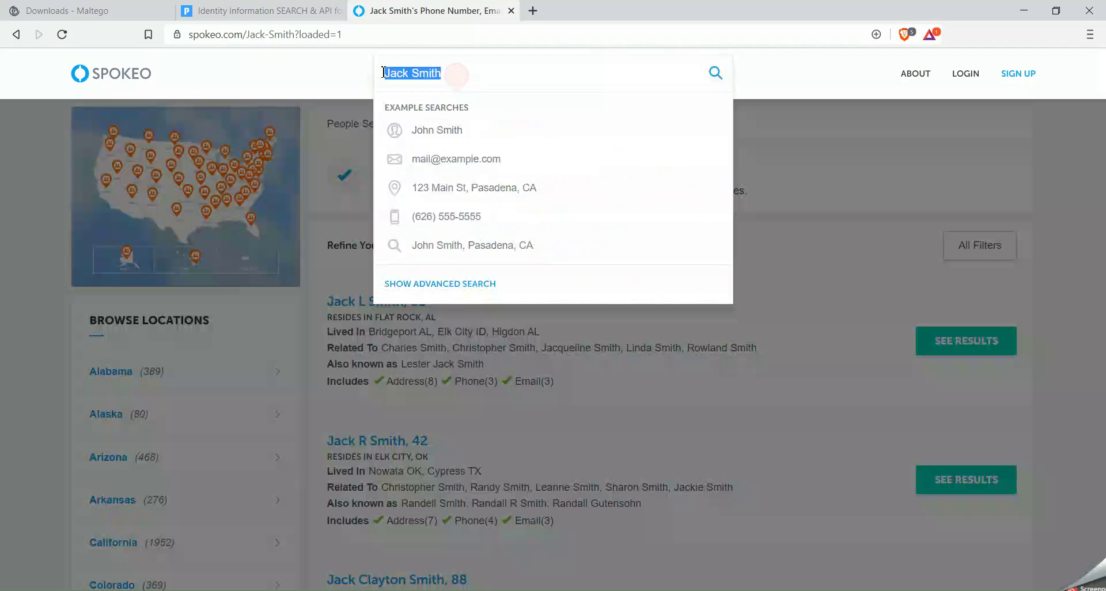
pyautogui.click(19, 249)
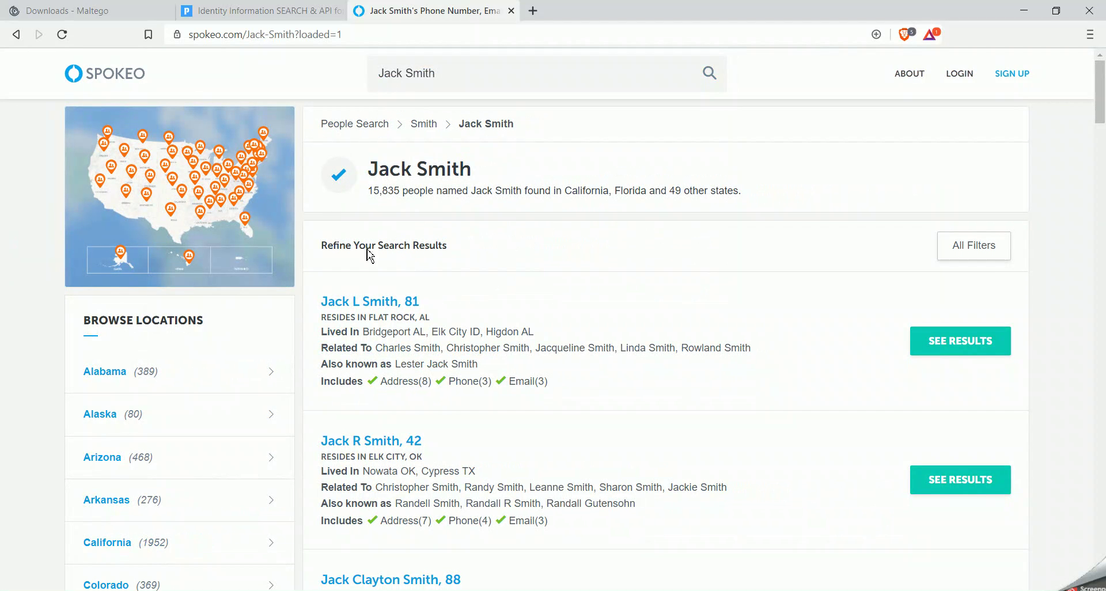
# Highlight theharvester in the Notepad tool list, then enter root as the Kali login username.
pyautogui.hotkey('alt', 'Tab')
pyautogui.moveTo(224, 167); pyautogui.dragTo(50, 167)
pyautogui.click(166, 197)
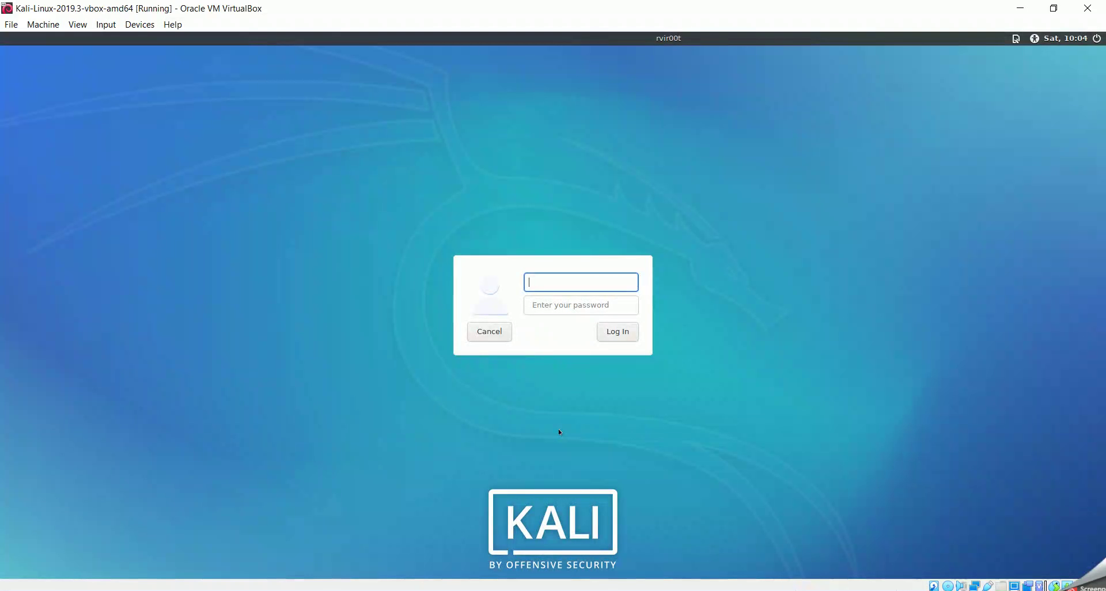
pyautogui.write('root')
pyautogui.press('Tab')
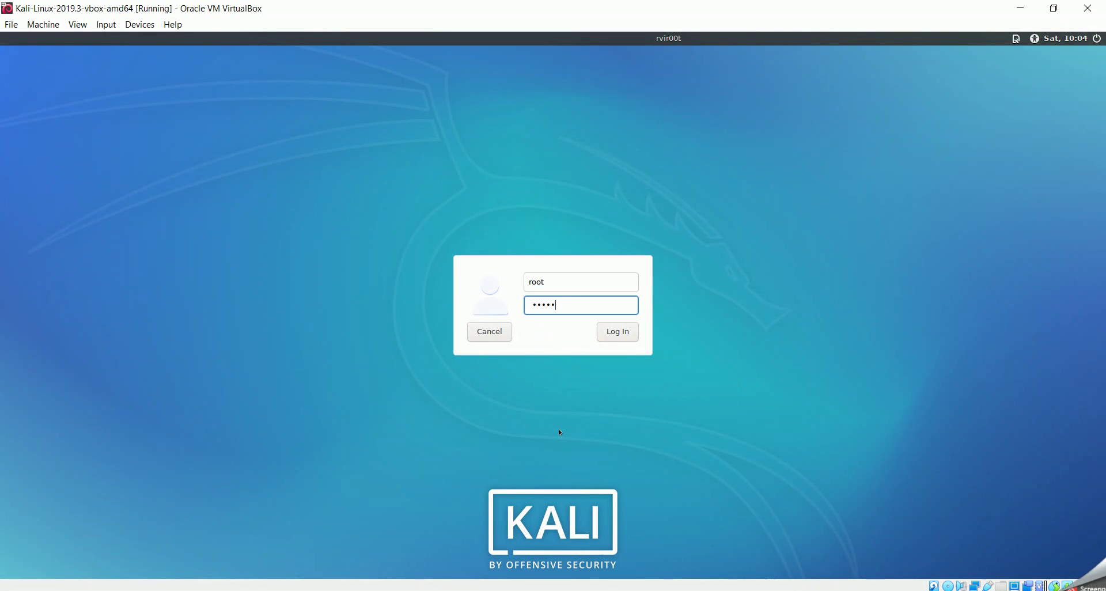
pyautogui.write('toor')
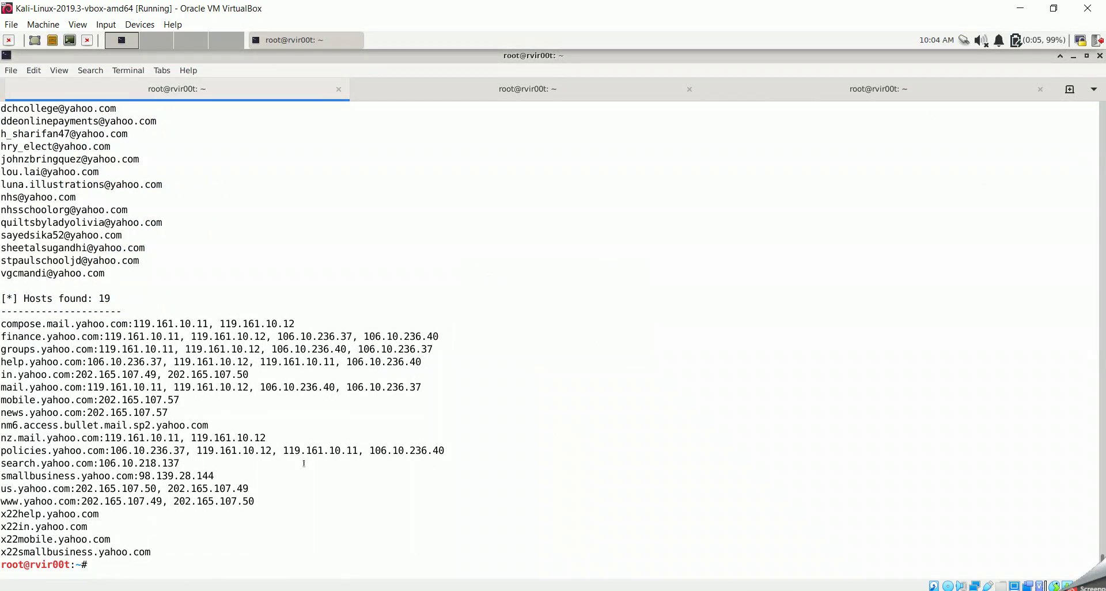
pyautogui.scroll(13, 154, 363)
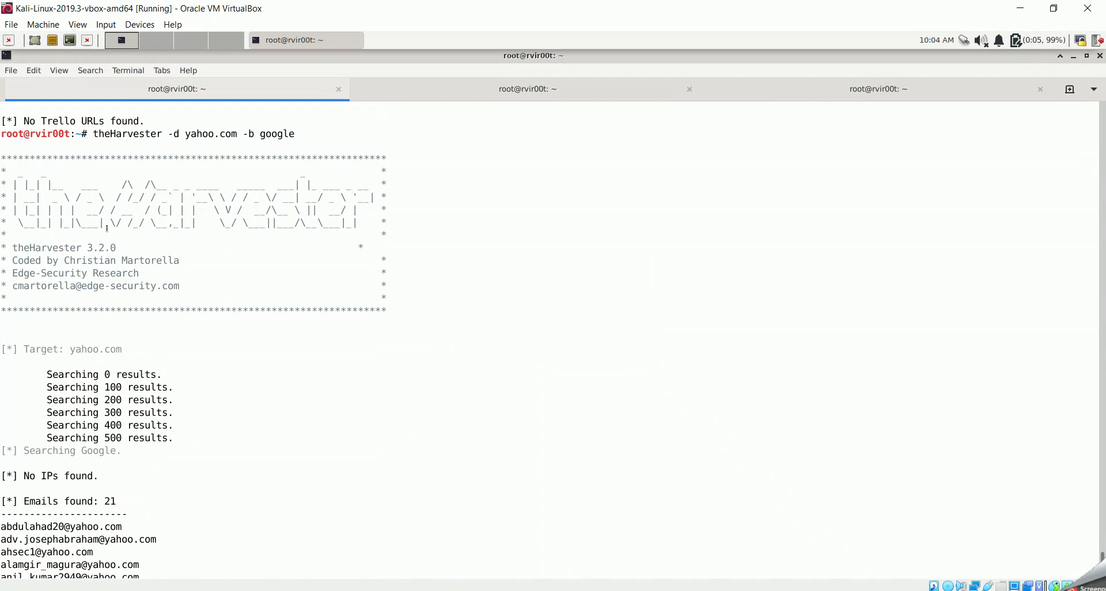
pyautogui.moveTo(325, 138); pyautogui.dragTo(106, 134)
pyautogui.click(112, 132)
pyautogui.moveTo(95, 134); pyautogui.dragTo(3, 133)
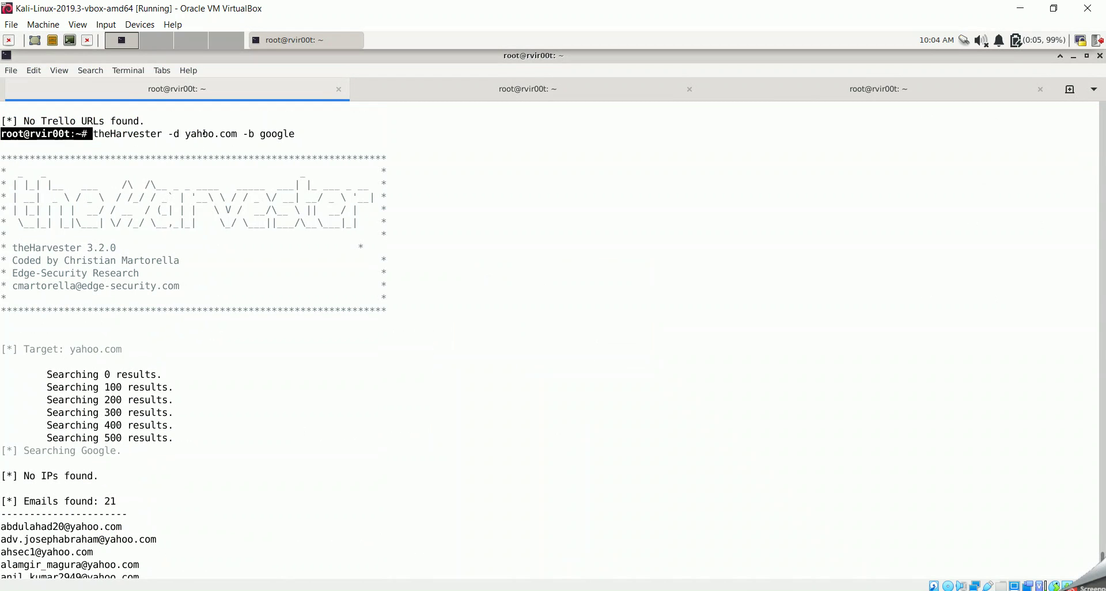
pyautogui.click(191, 134)
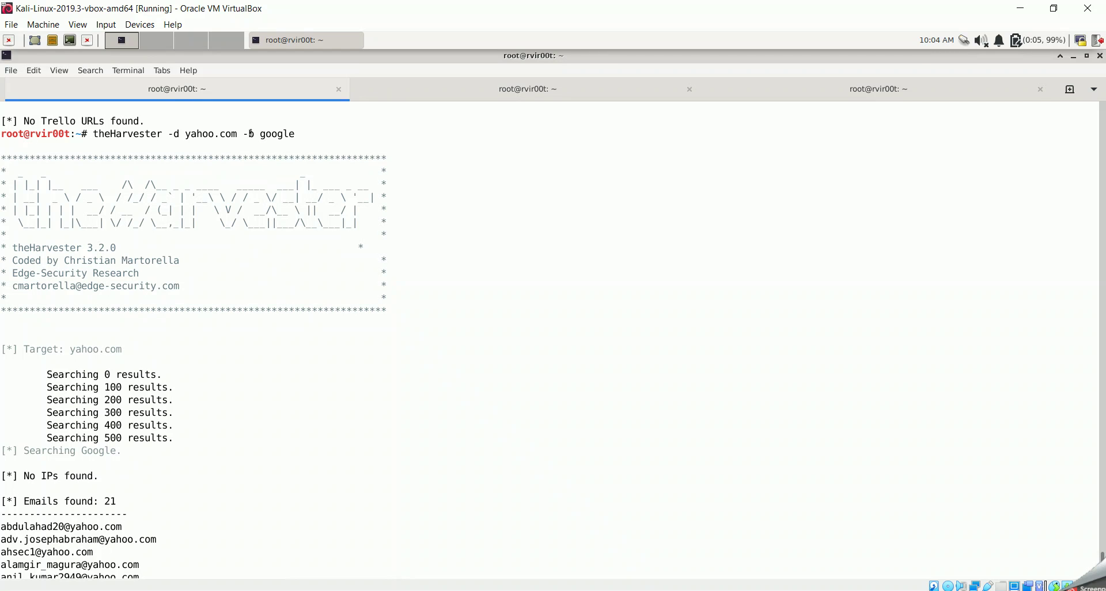
pyautogui.moveTo(263, 134); pyautogui.dragTo(303, 130)
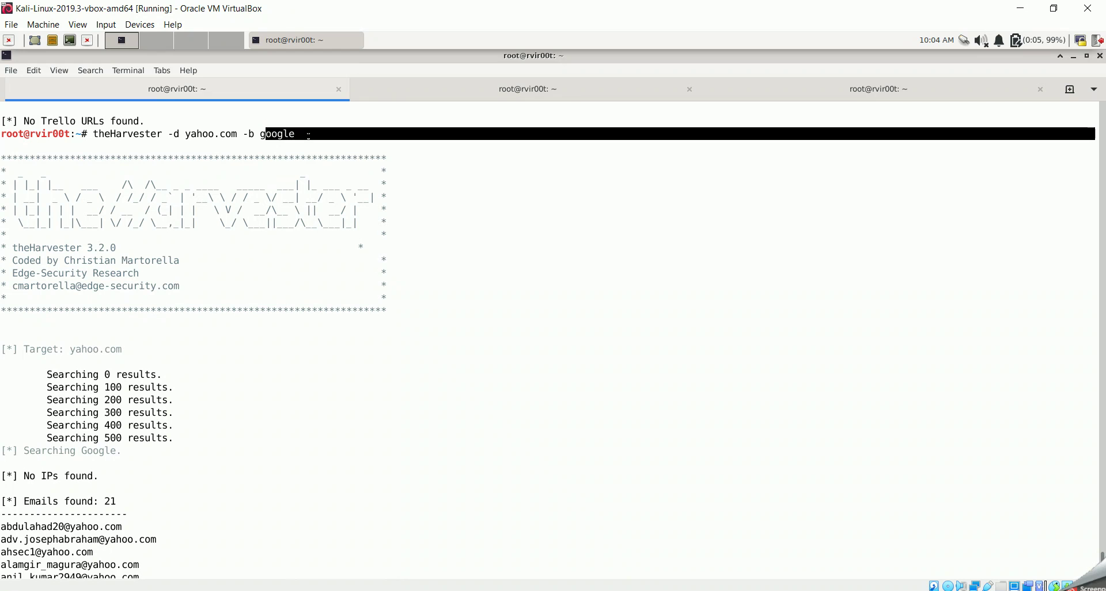
pyautogui.click(244, 135)
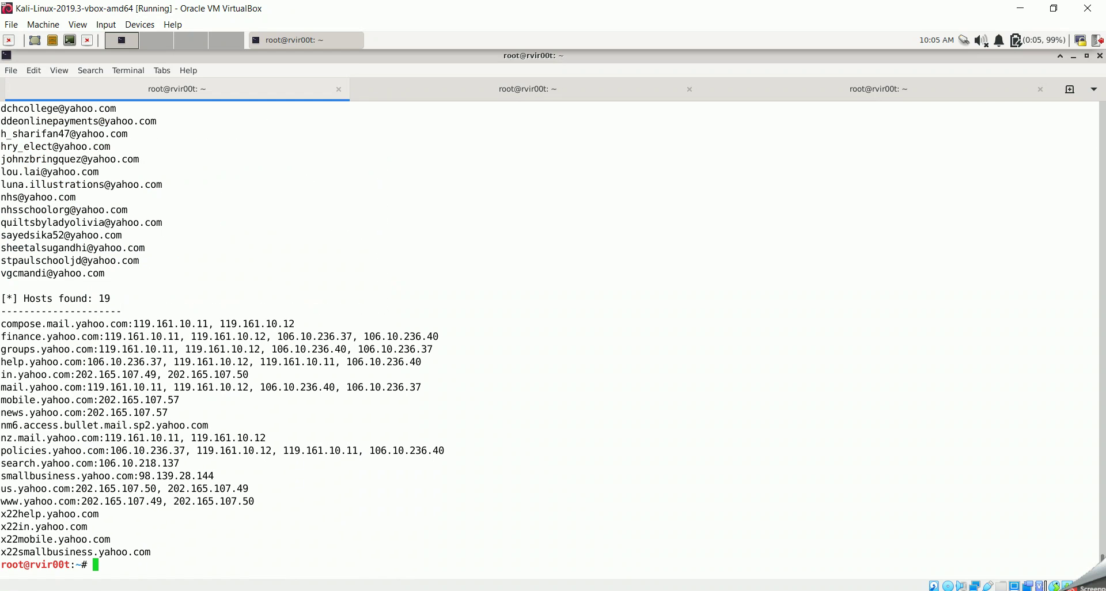
# Replace the recalled theHarvester command with theharvester --help and run it.
pyautogui.press('Up')
pyautogui.press('BackSpace')
pyautogui.press('BackSpace')
pyautogui.press('BackSpace')
pyautogui.press('BackSpace')
pyautogui.press('BackSpace')
pyautogui.press('BackSpace')
pyautogui.write('all')
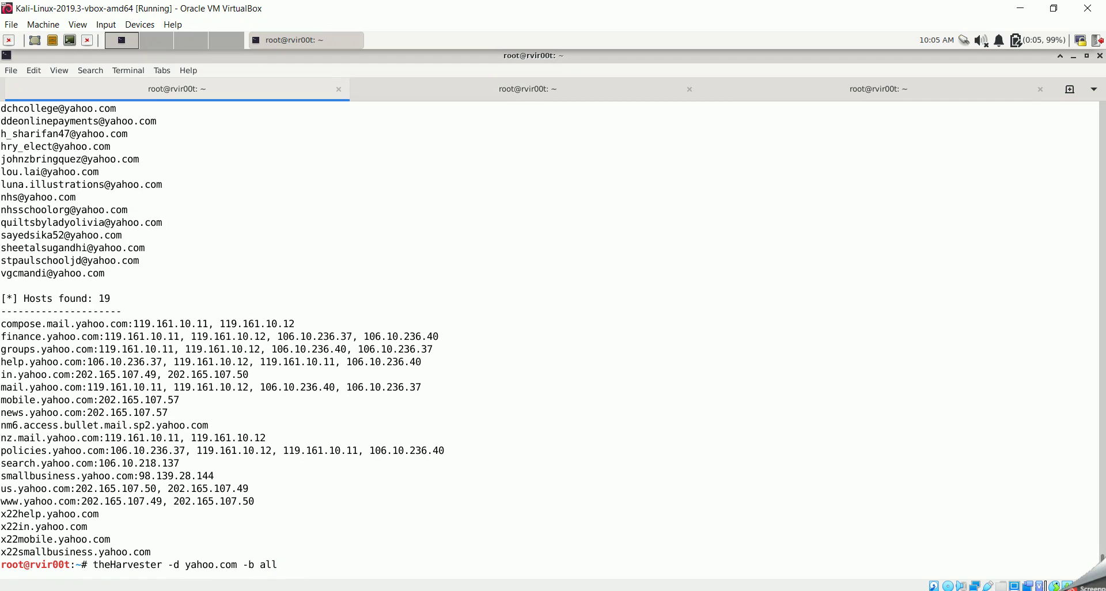
pyautogui.hotkey('ctrl', 'u')
pyautogui.write('the')
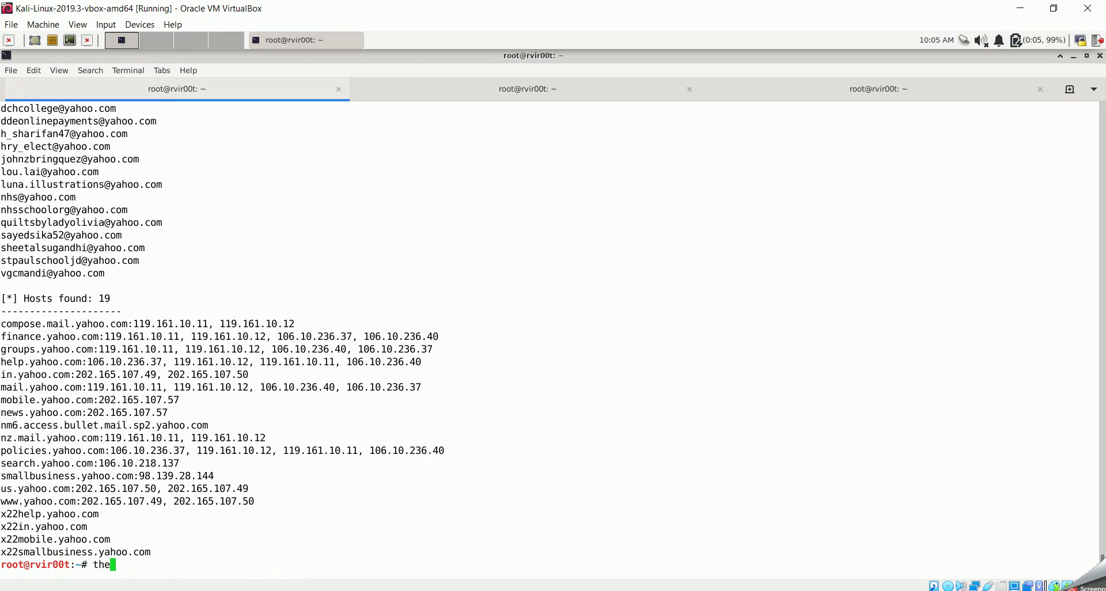
pyautogui.write('harvester --help')
pyautogui.press('Return')
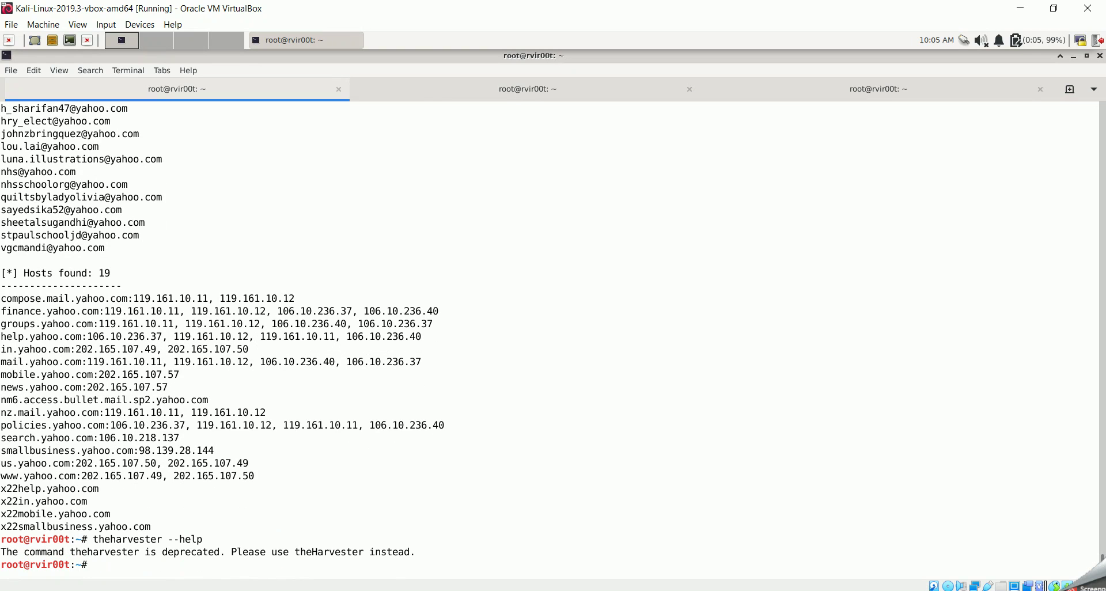
# Rerun it as theHarvester --help and highlight the -b SOURCE data sources such as baidu and bing.
pyautogui.press('Up')
pyautogui.press('Left')
pyautogui.press('Left')
pyautogui.press('Left')
pyautogui.press('Left')
pyautogui.press('Left')
pyautogui.press('Left')
pyautogui.press('Left')
pyautogui.press('Left')
pyautogui.press('Left')
pyautogui.press('Left')
pyautogui.press('Left')
pyautogui.press('Left')
pyautogui.press('Left')
pyautogui.press('Left')
pyautogui.press('BackSpace')
pyautogui.write('H')
pyautogui.press('Return')
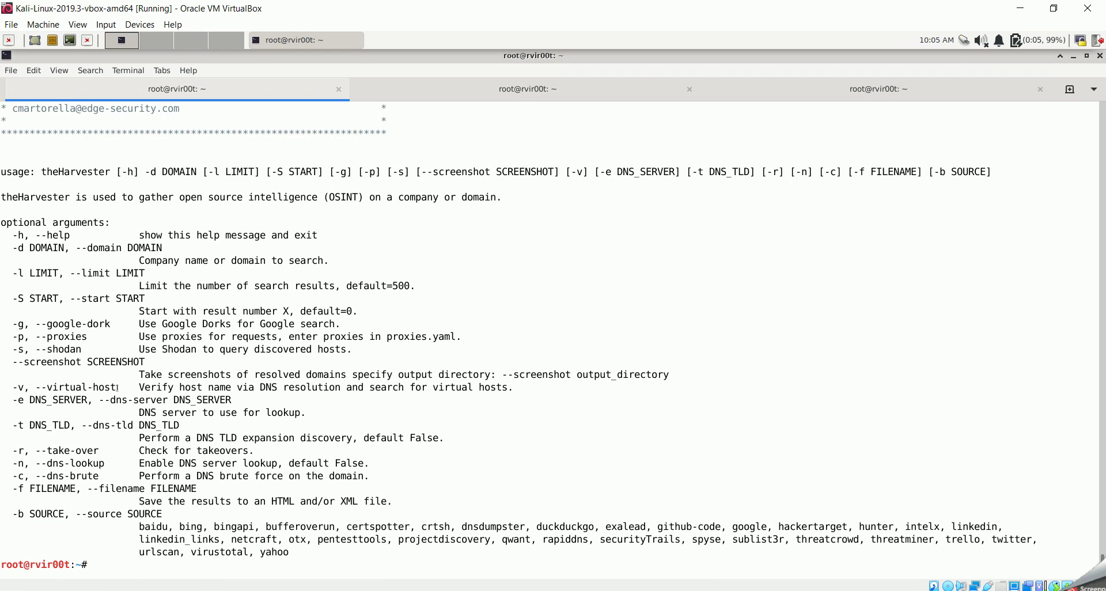
pyautogui.moveTo(1, 514); pyautogui.dragTo(329, 526)
pyautogui.click(184, 526)
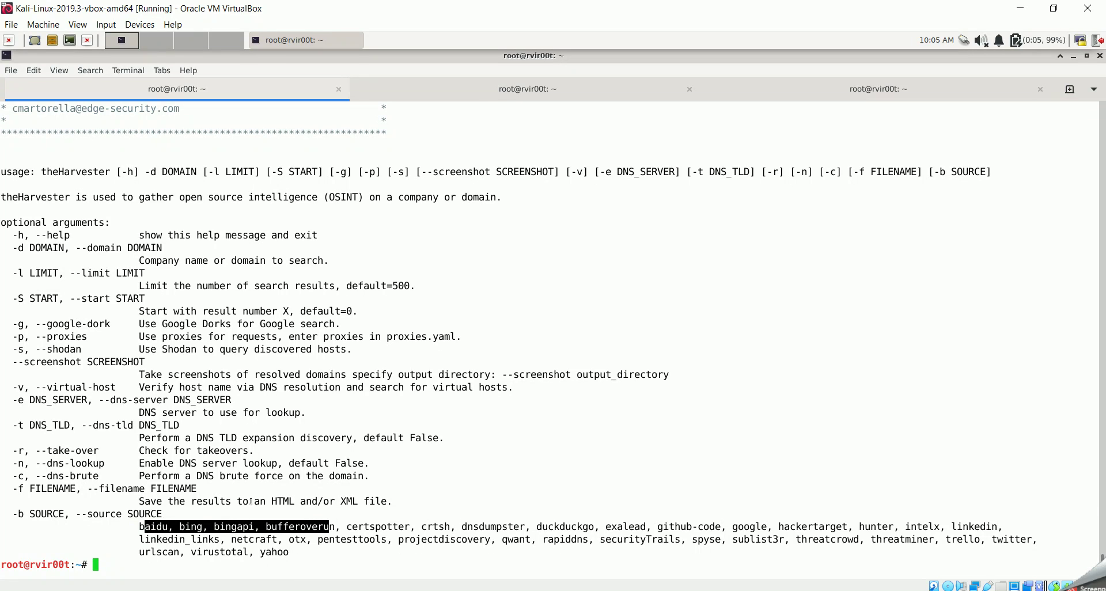
# Scroll through the yahoo.com harvest output and highlight the list of discovered hosts.
pyautogui.scroll(10, 267, 493)
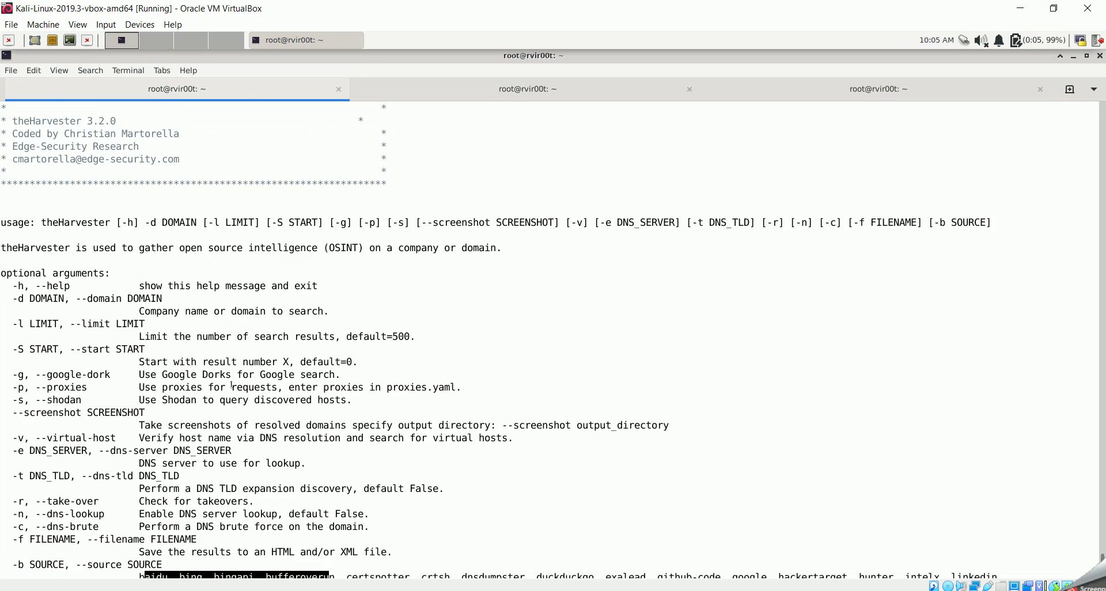
pyautogui.scroll(8, 188, 314)
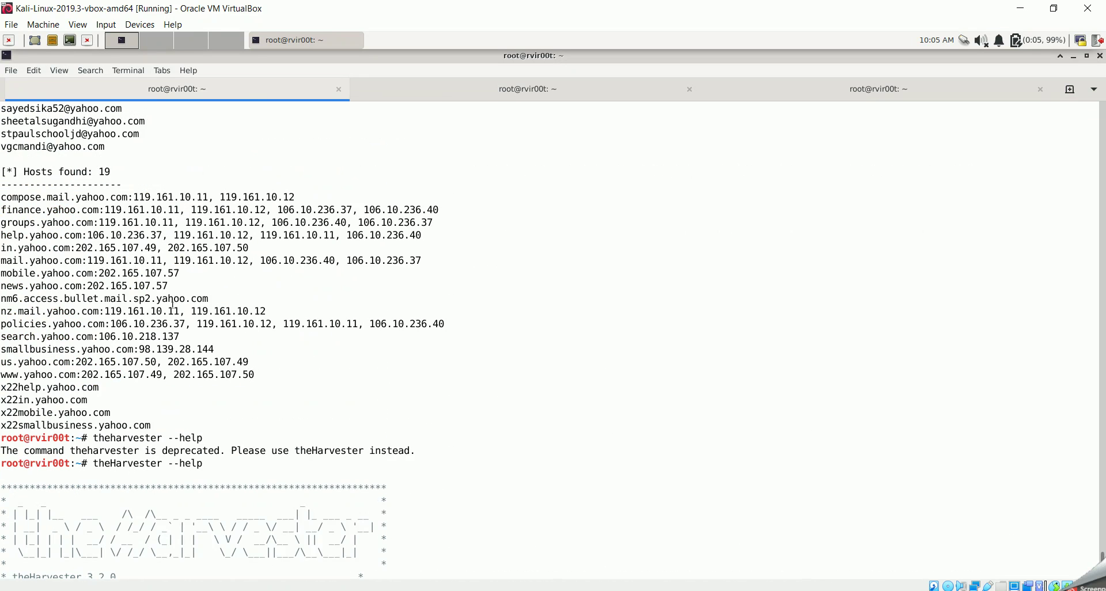
pyautogui.scroll(-1, 181, 291)
pyautogui.scroll(1, 182, 292)
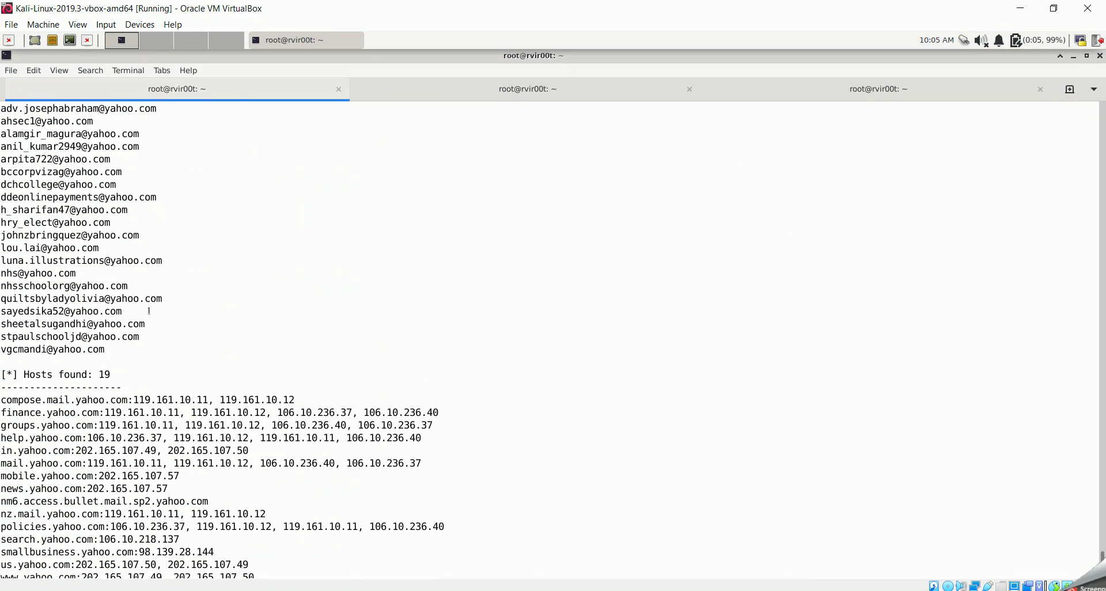
pyautogui.scroll(3, 369, 246)
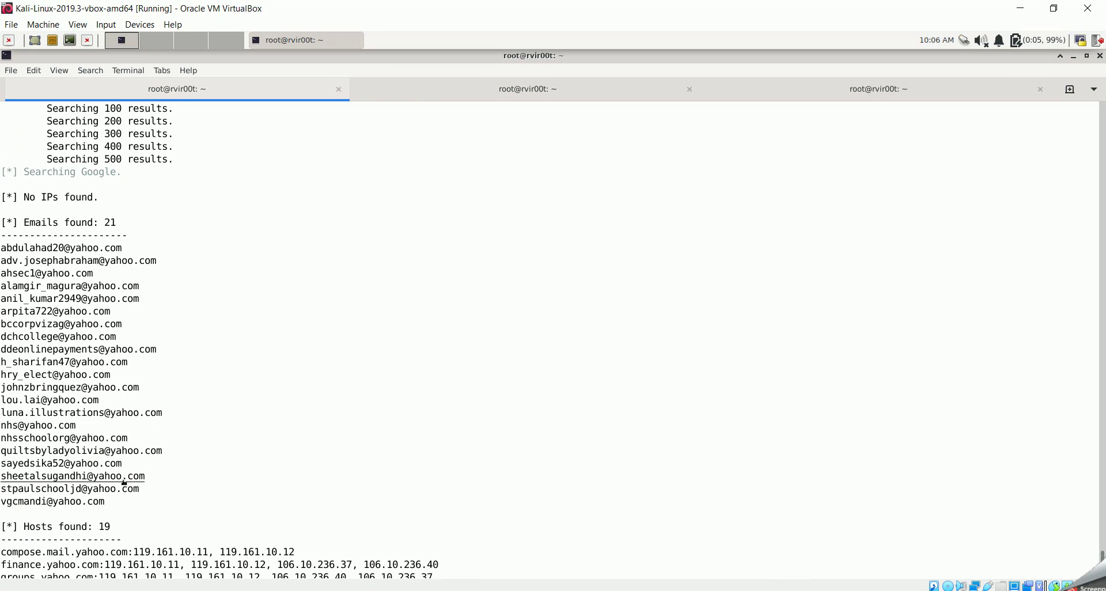
pyautogui.scroll(-3, 161, 481)
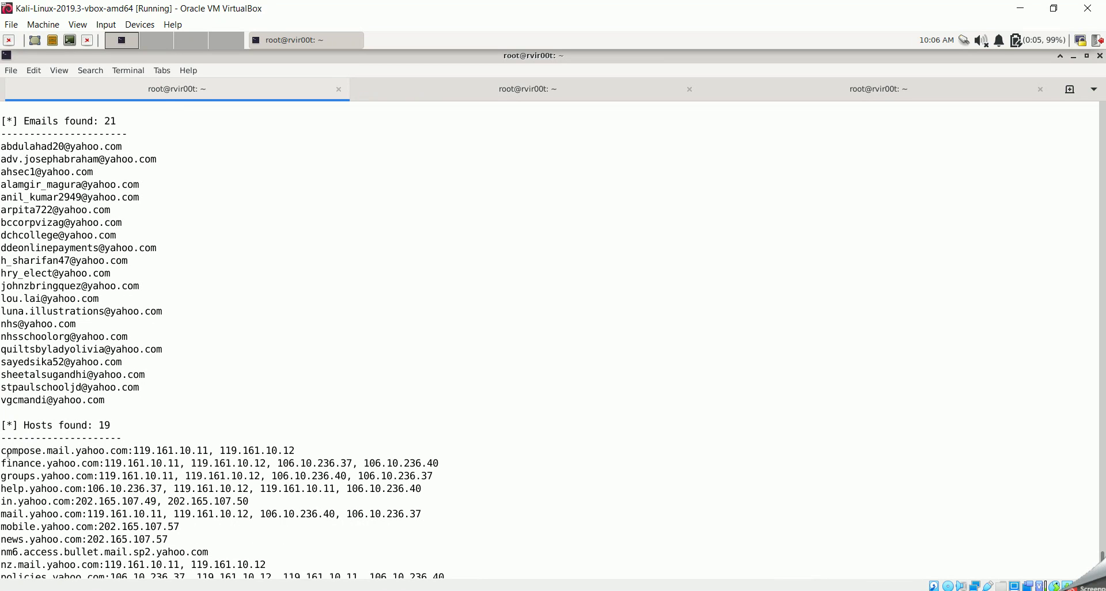
pyautogui.scroll(-2, 226, 431)
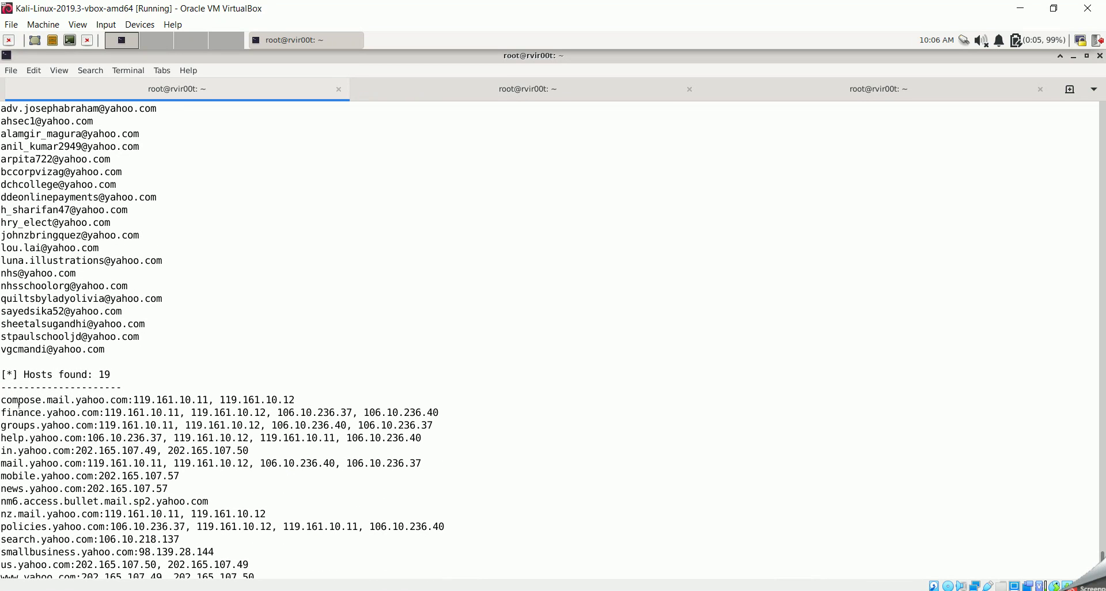
pyautogui.moveTo(3, 399); pyautogui.dragTo(207, 502)
pyautogui.click(339, 387)
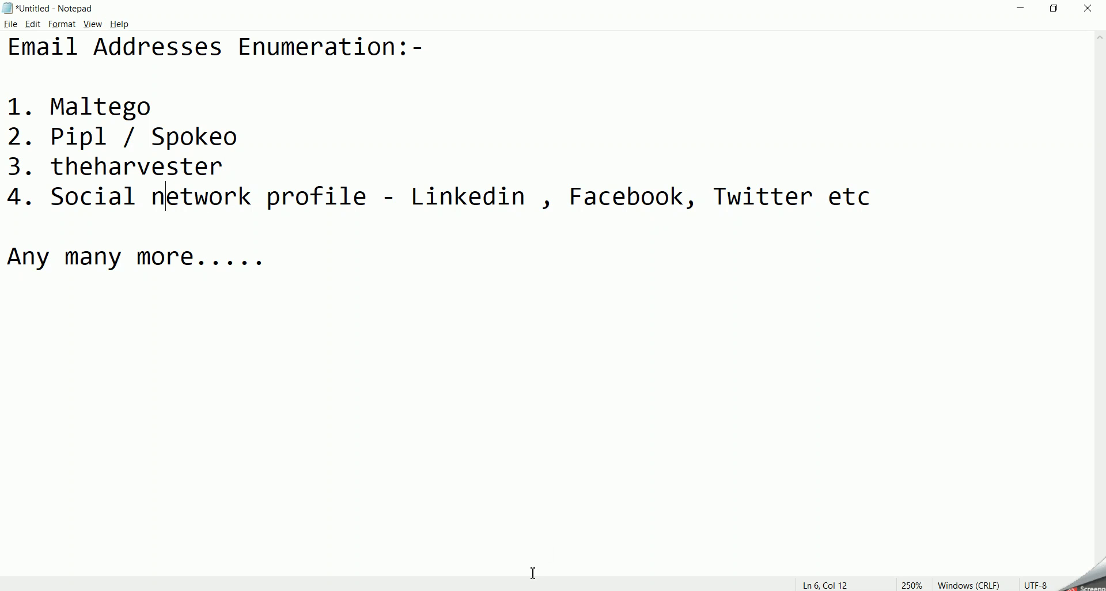
# Back in Brave, search Google for 'email hunter' in a new tab and open hunter.io.
pyautogui.hotkey('alt', 'Tab')
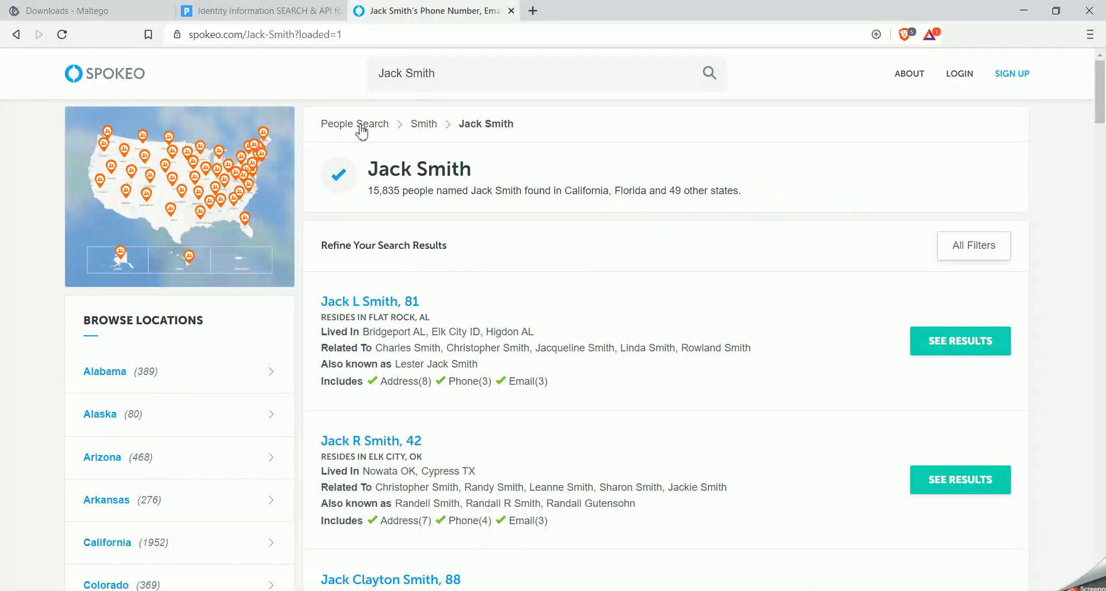
pyautogui.click(532, 10)
pyautogui.write('pi')
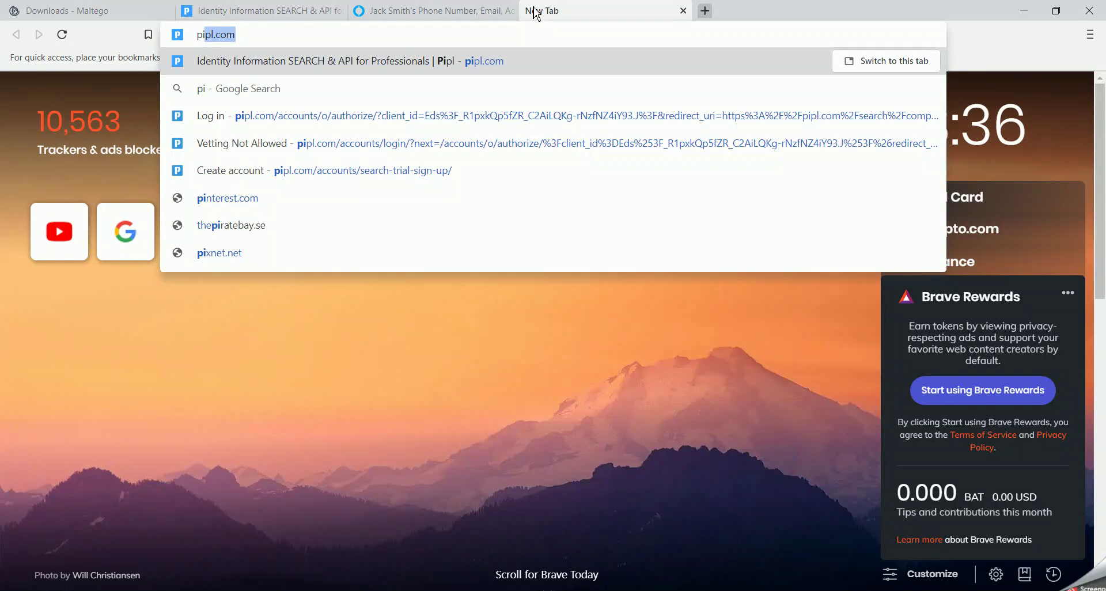
pyautogui.press('BackSpace')
pyautogui.press('BackSpace')
pyautogui.press('BackSpace')
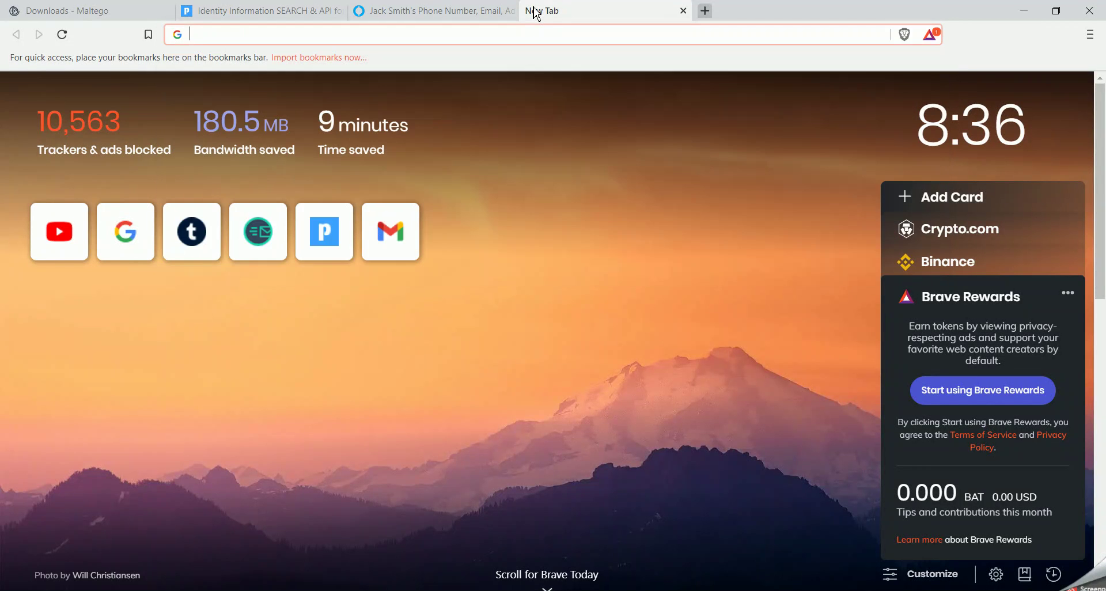
pyautogui.write('emai')
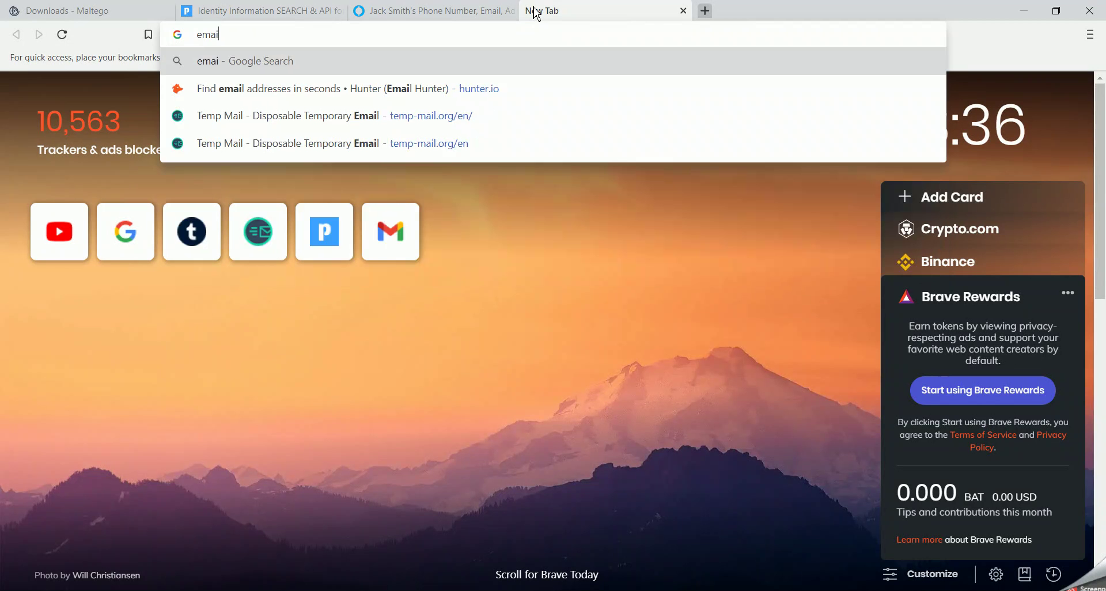
pyautogui.write('l hunter')
pyautogui.press('Return')
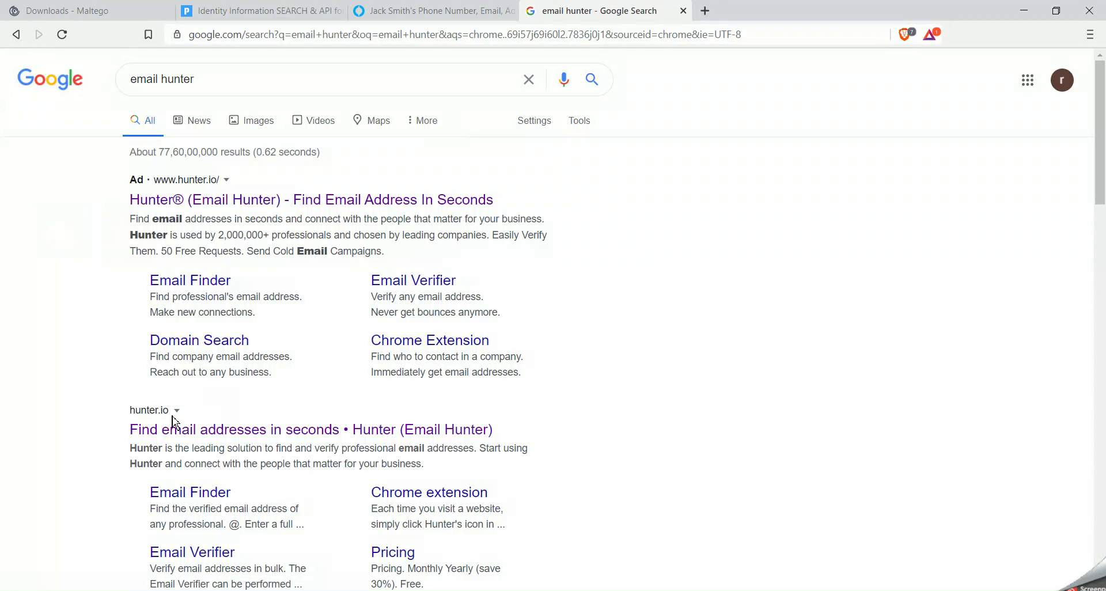
pyautogui.click(168, 432)
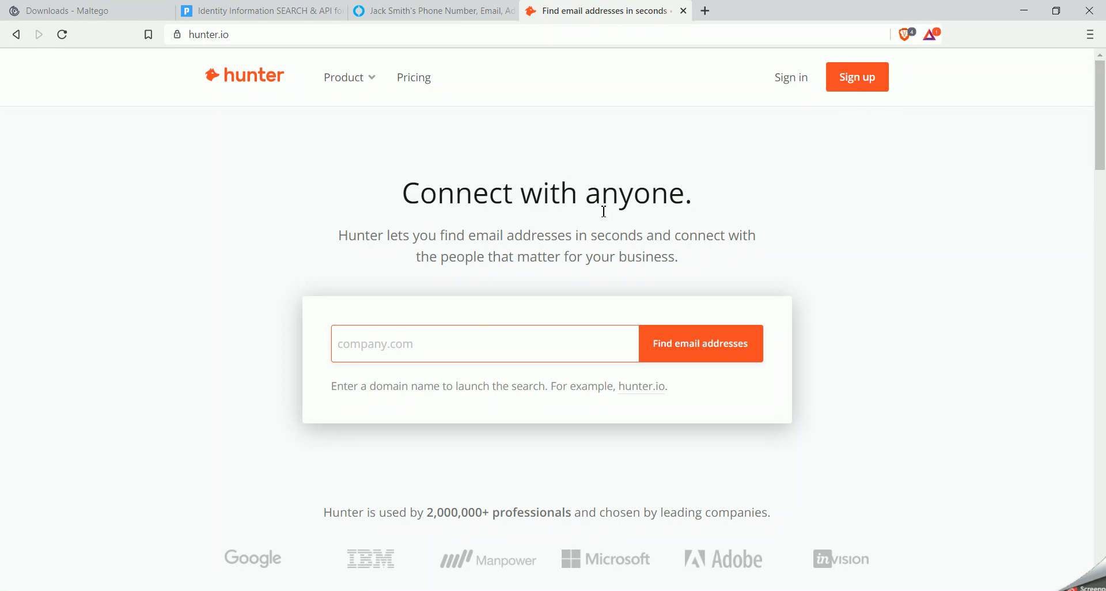
# Search Hunter for email addresses at the yahoo.com domain.
pyautogui.click(463, 337)
pyautogui.write('yahoo.com')
pyautogui.press('Return')
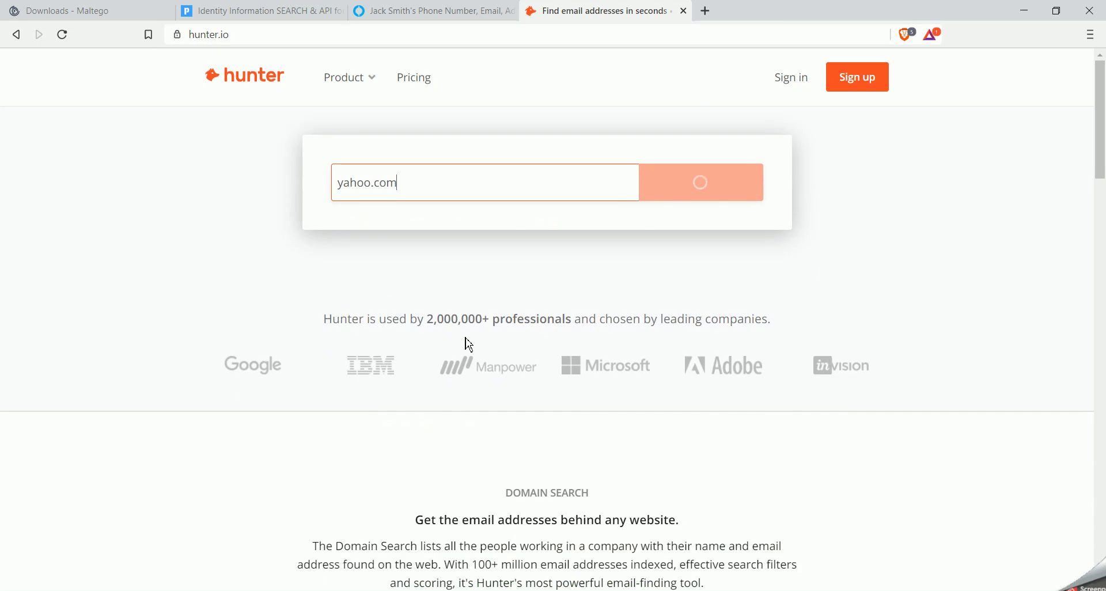
pyautogui.click(495, 189)
pyautogui.press('BackSpace')
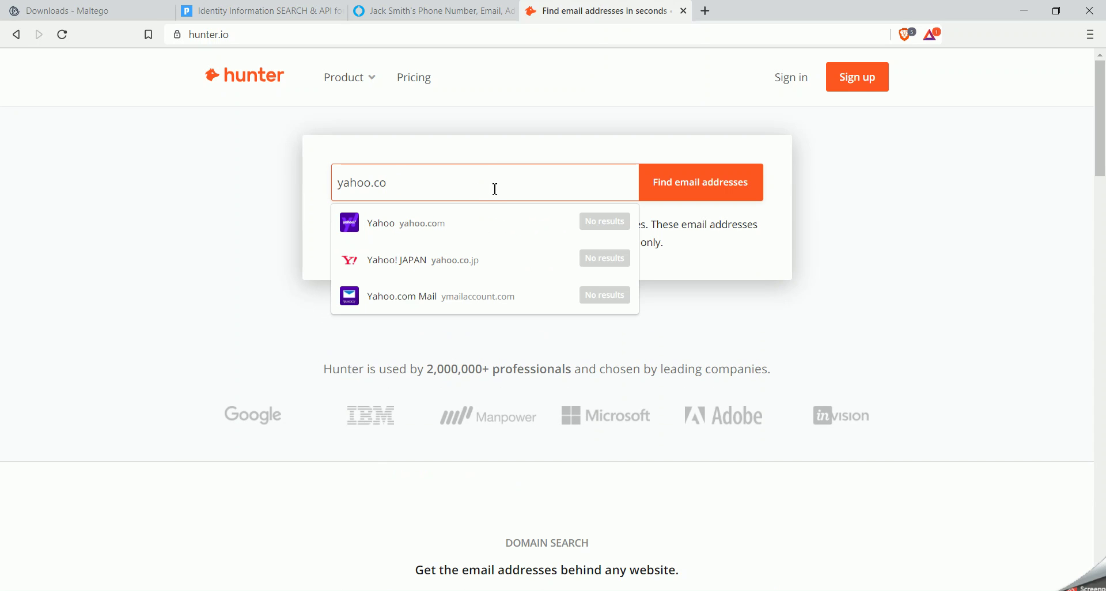
pyautogui.press('BackSpace')
pyautogui.press('BackSpace')
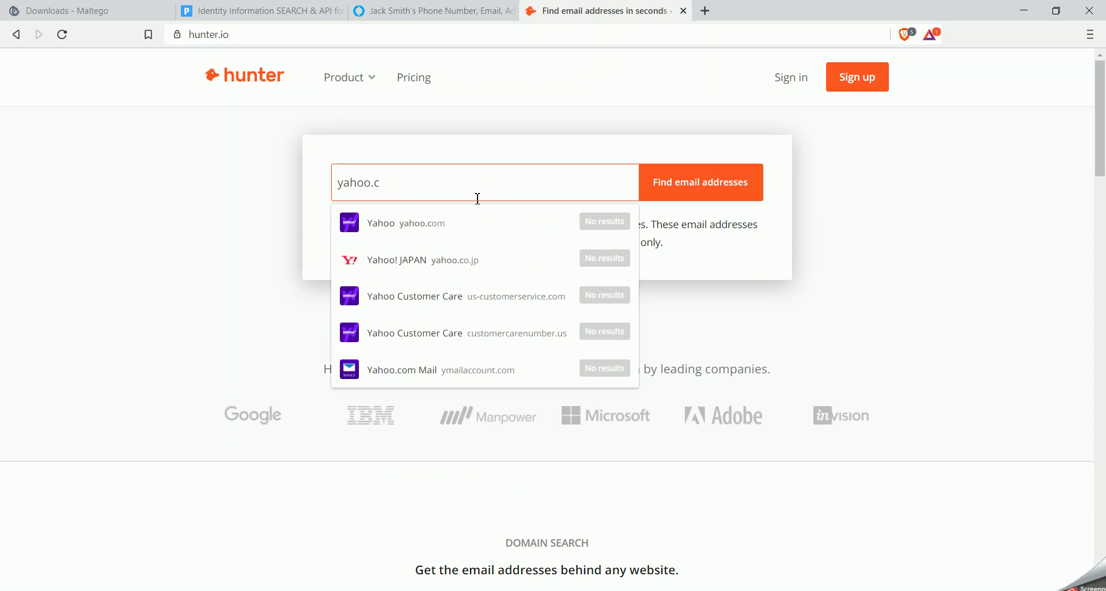
pyautogui.press('BackSpace')
pyautogui.press('BackSpace')
pyautogui.press('BackSpace')
pyautogui.press('BackSpace')
pyautogui.press('BackSpace')
pyautogui.press('BackSpace')
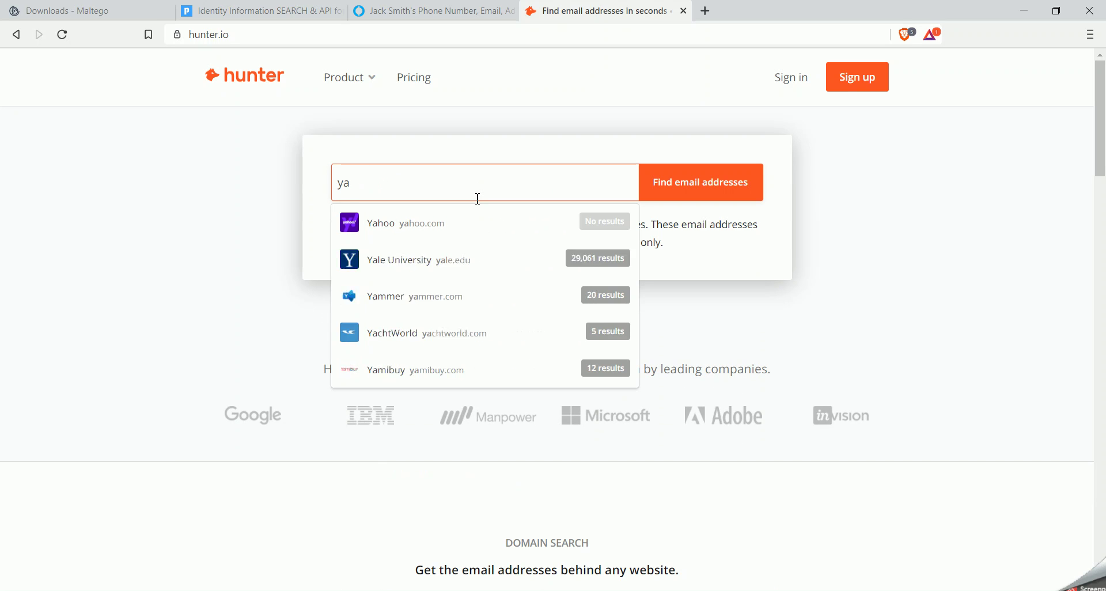
pyautogui.write('google')
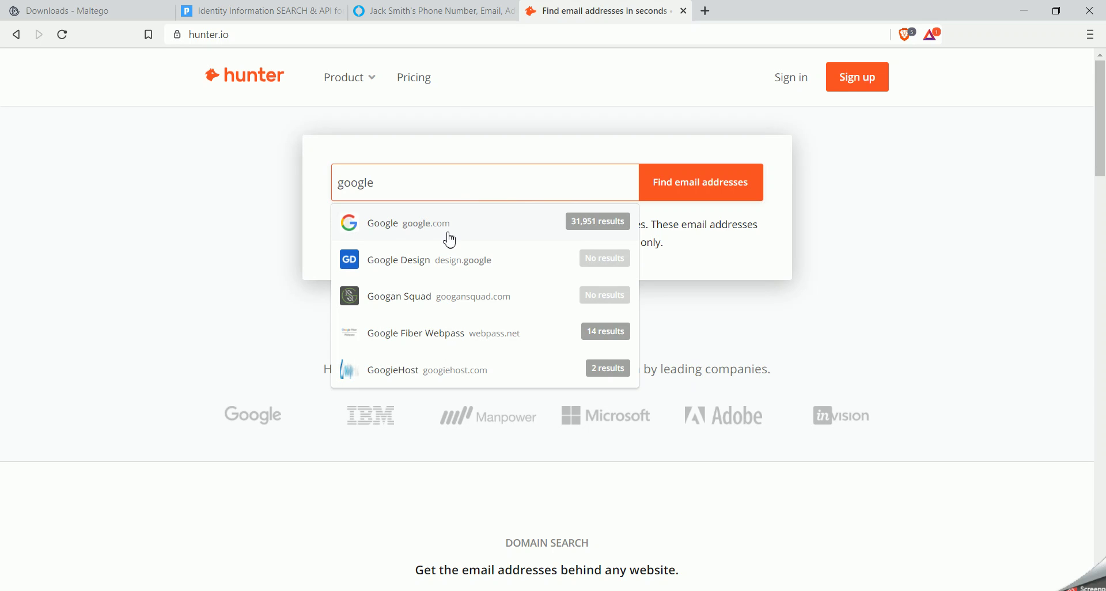
pyautogui.write('.com')
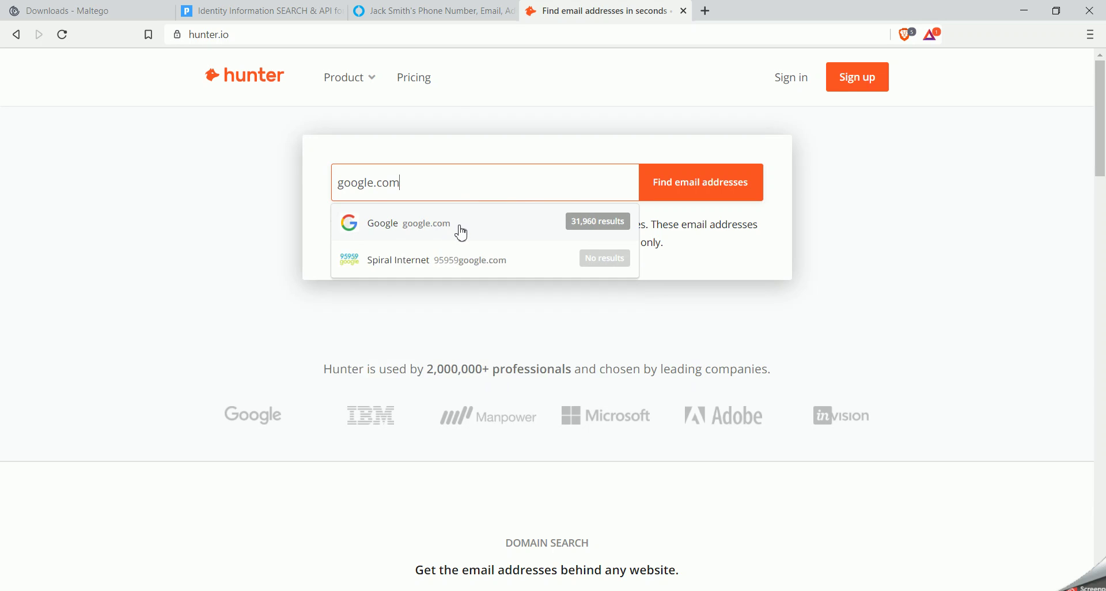
pyautogui.press('Return')
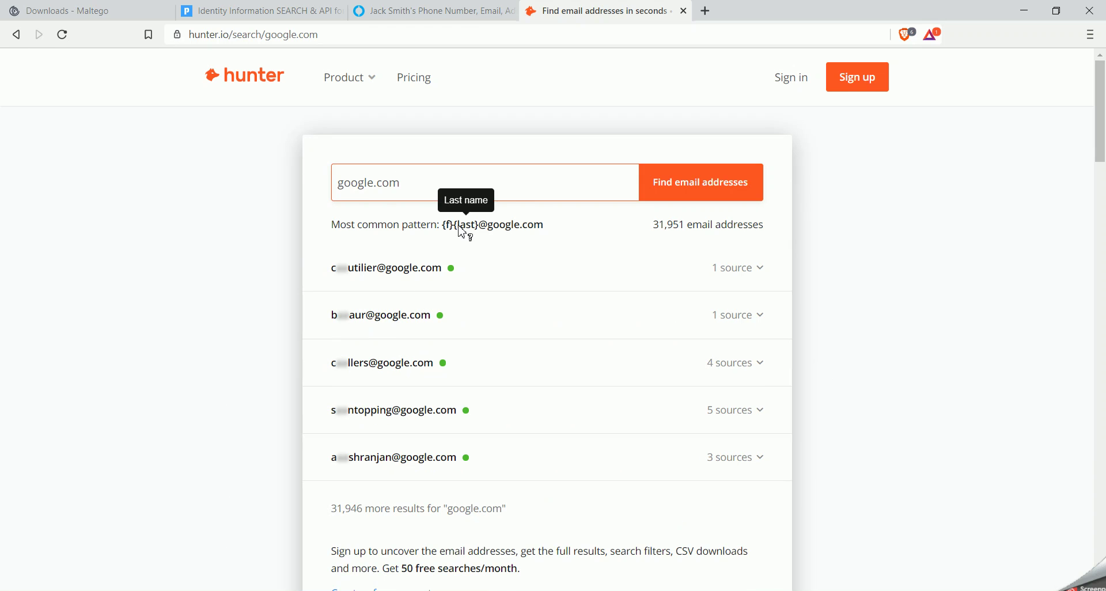
pyautogui.scroll(-2, 472, 403)
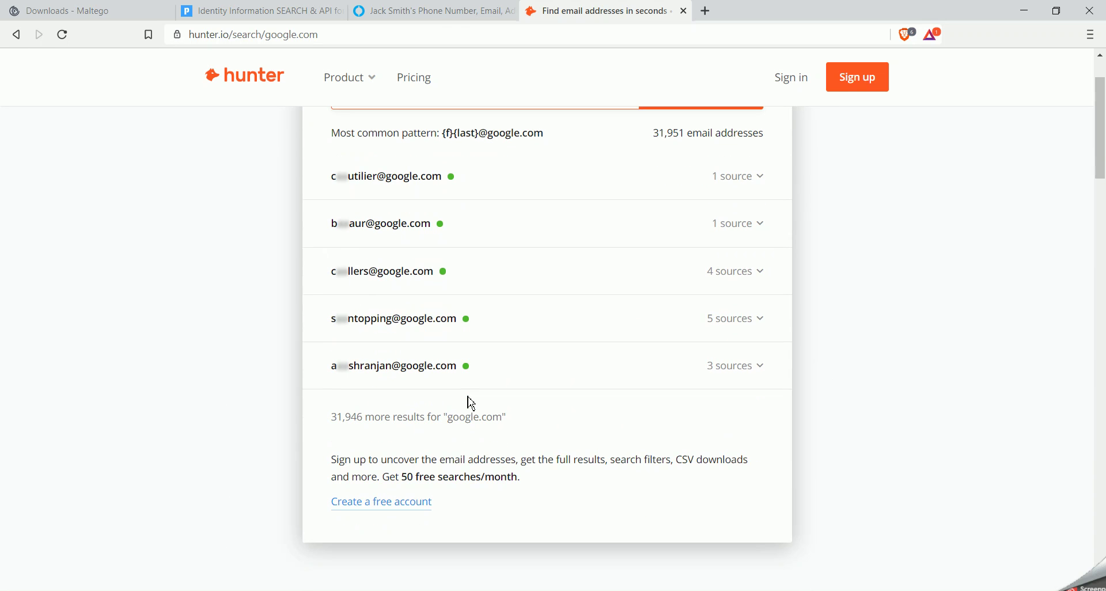
pyautogui.scroll(2, 471, 403)
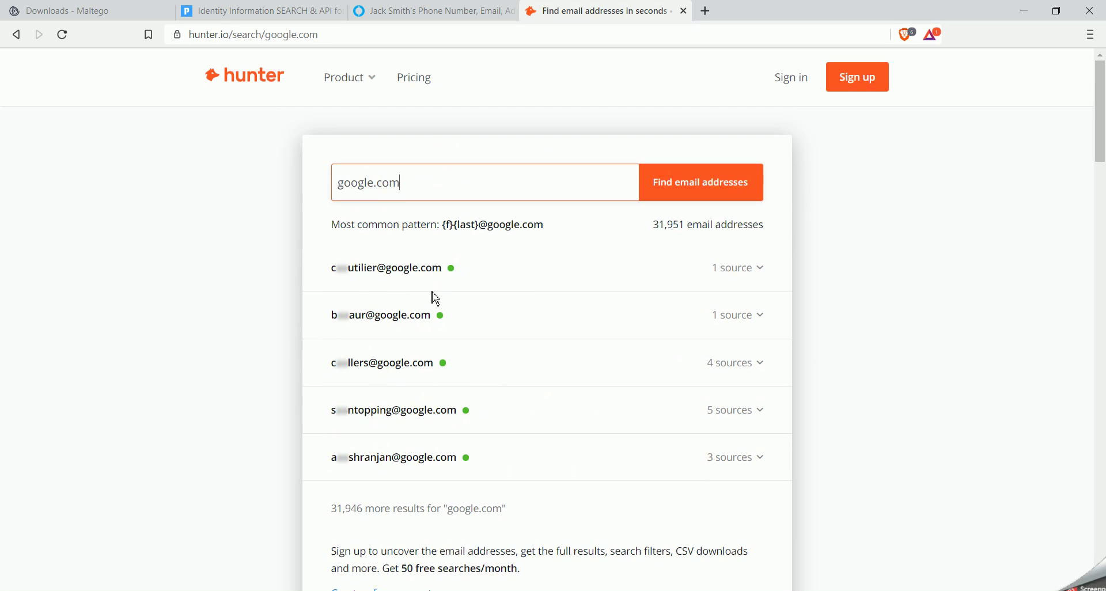
pyautogui.moveTo(422, 185); pyautogui.dragTo(281, 183)
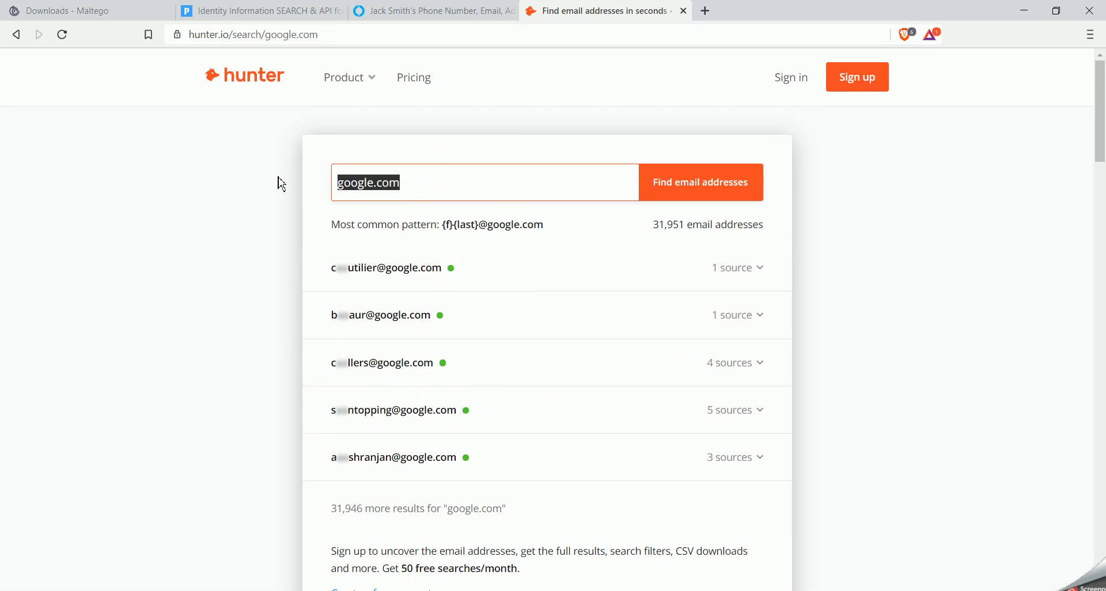
pyautogui.write('msn.com')
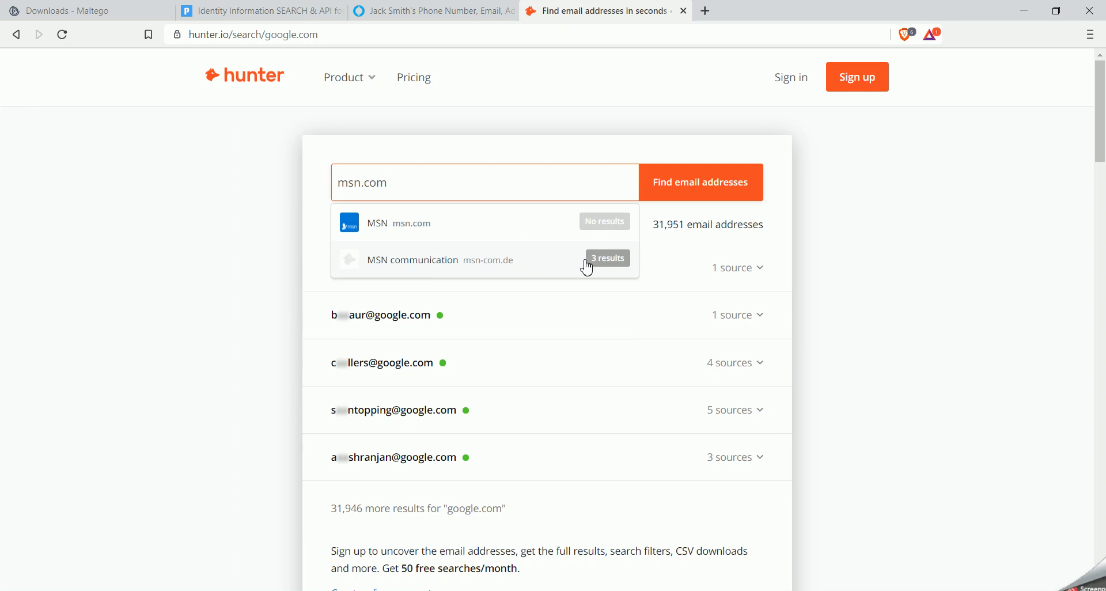
# Load the msn-com.de suggestion showing 3 email addresses, then bring up the Notepad++ dorks file.
pyautogui.click(507, 265)
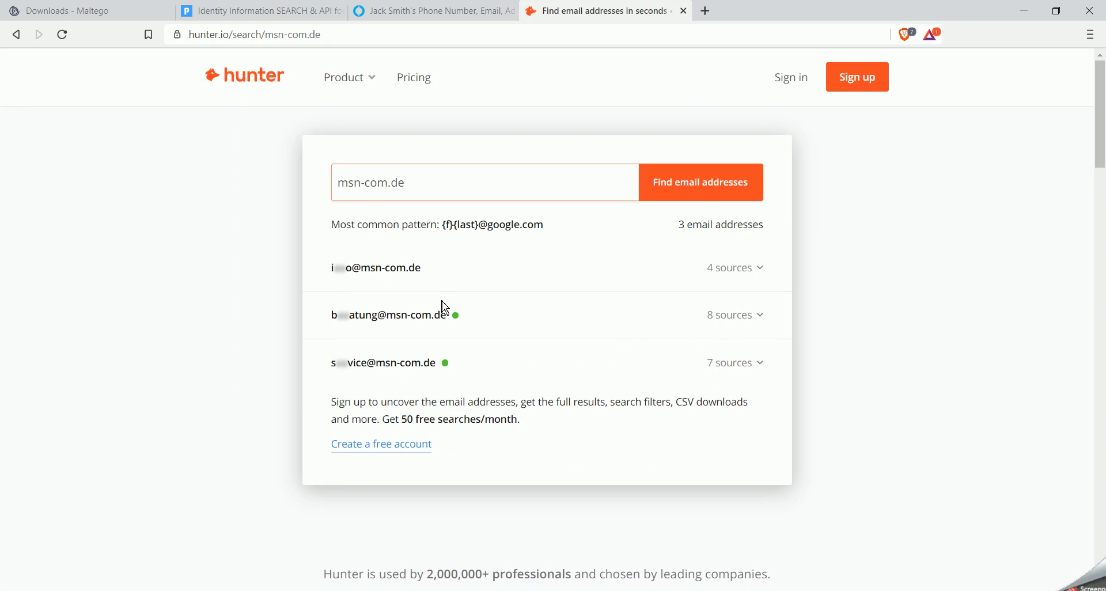
pyautogui.click(103, 162)
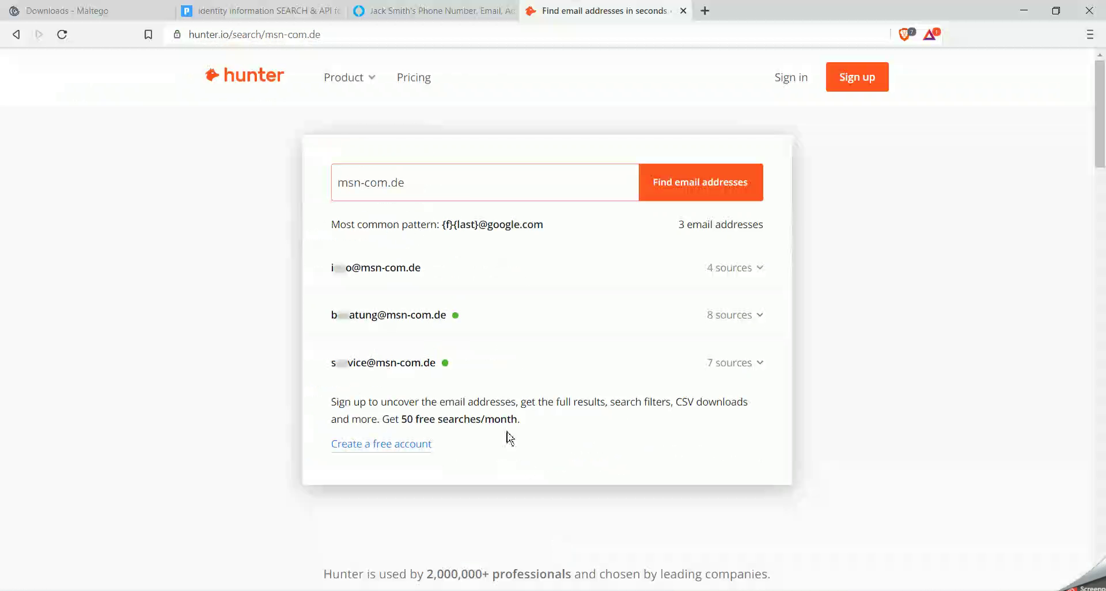
# In Notepad, add '5. recon-ng' on a new line after the social network profile item.
pyautogui.hotkey('alt', 'Tab')
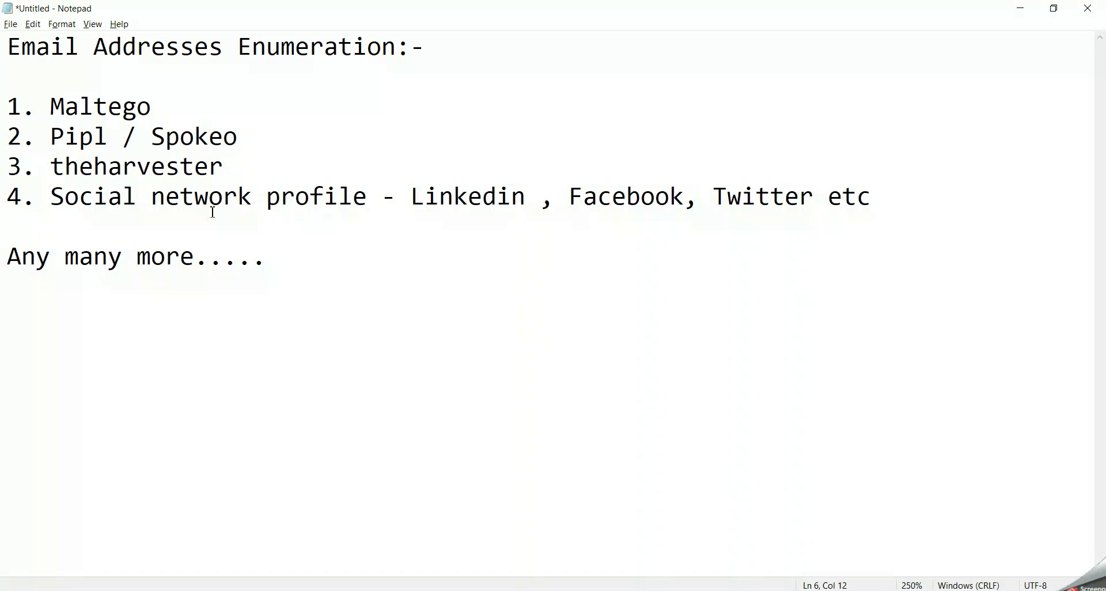
pyautogui.click(237, 181)
pyautogui.click(925, 199)
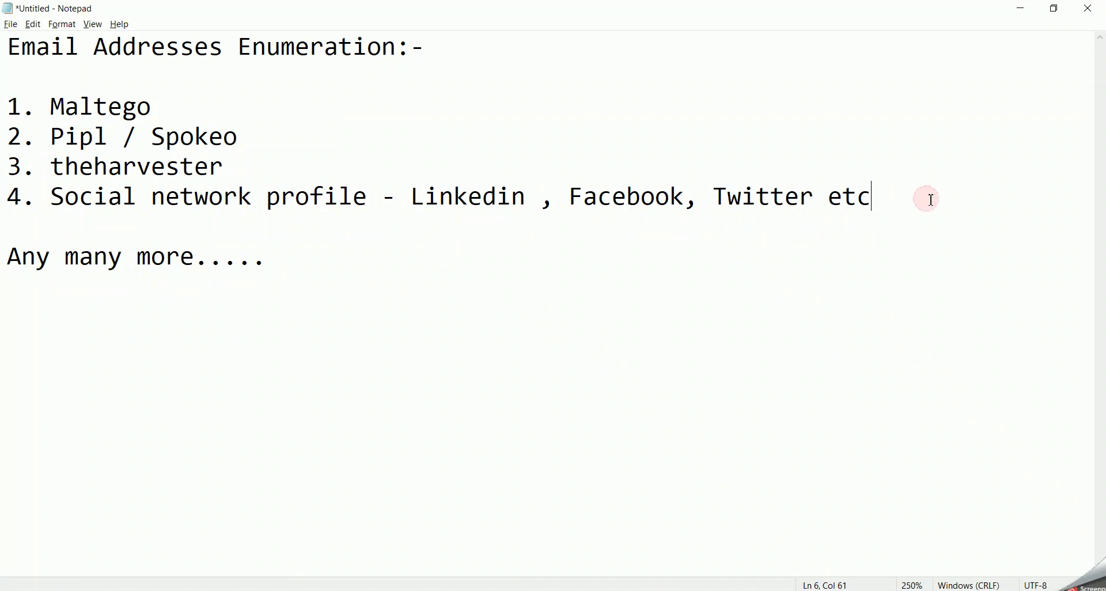
pyautogui.press('Return')
pyautogui.write('5. recon-ng')
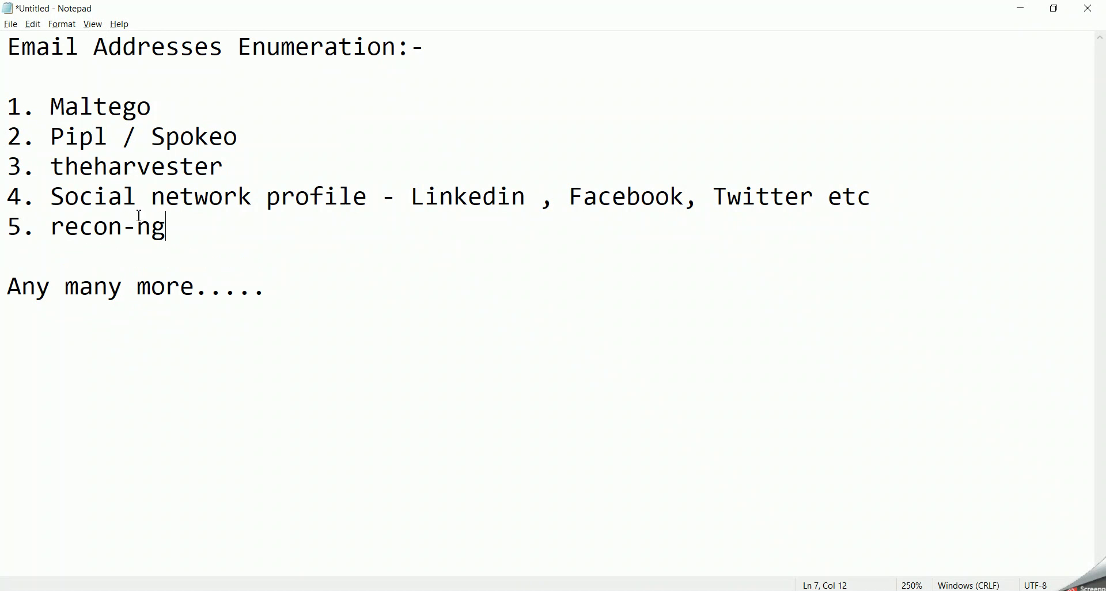
pyautogui.moveTo(172, 227); pyautogui.dragTo(149, 232)
pyautogui.click(205, 230)
pyautogui.moveTo(209, 231); pyautogui.dragTo(65, 230)
pyautogui.click(58, 233)
pyautogui.click(257, 218)
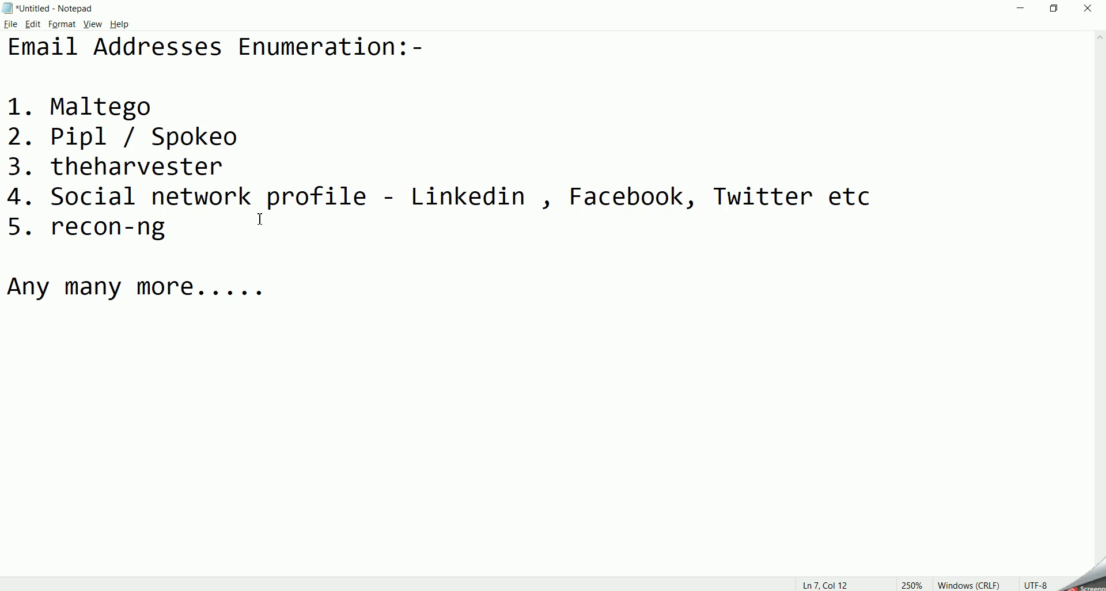